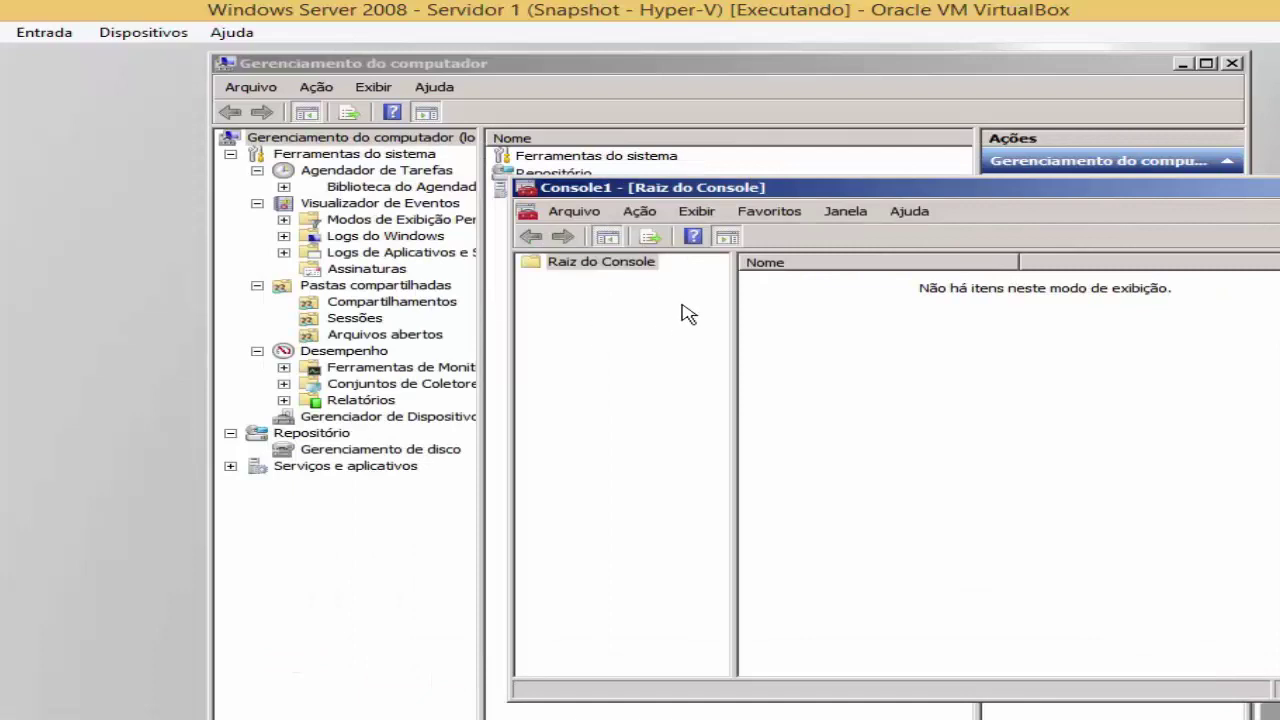
Close the empty Console1 window and the Gerenciamento do computador window.
drag(722, 193, 834, 126)
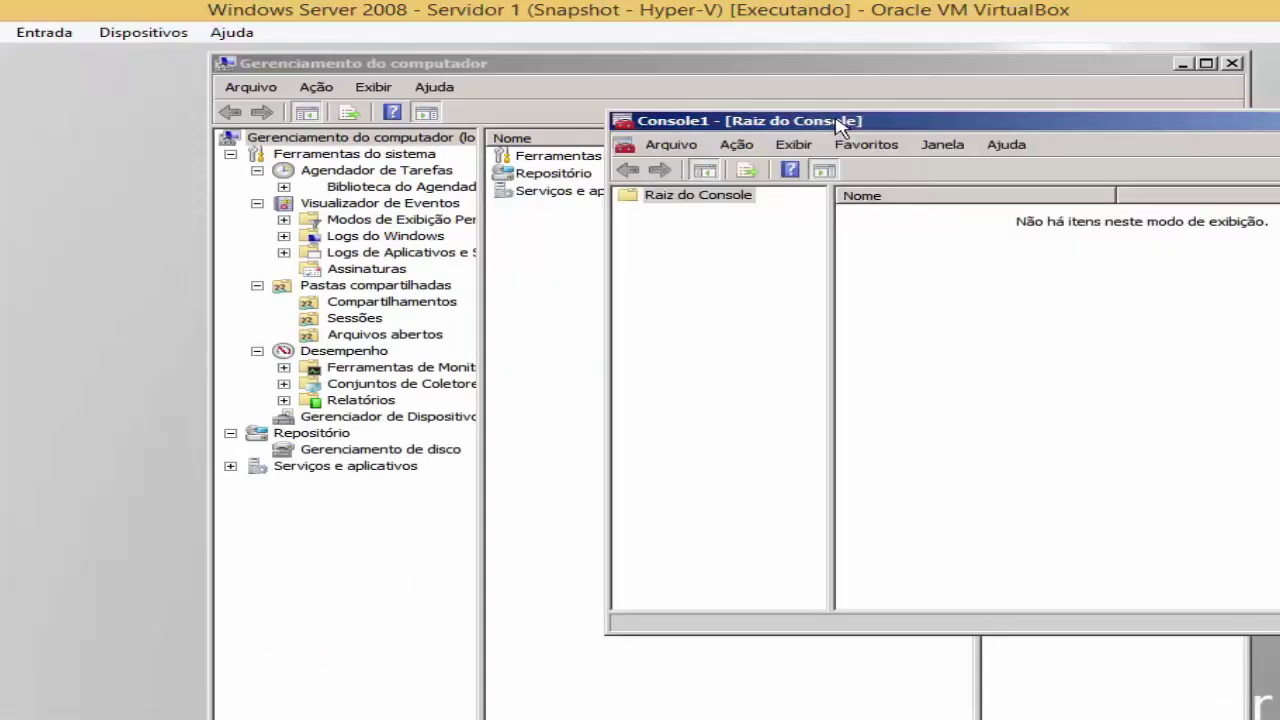
drag(838, 124, 646, 124)
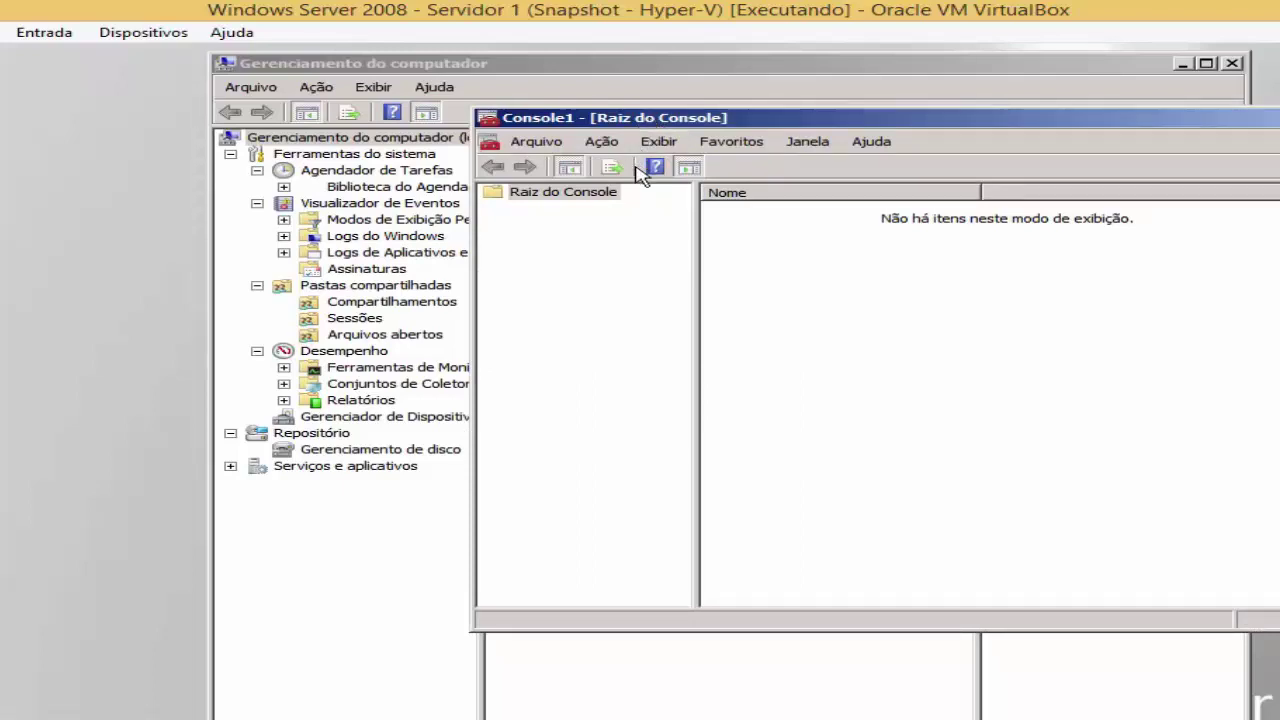
click(585, 224)
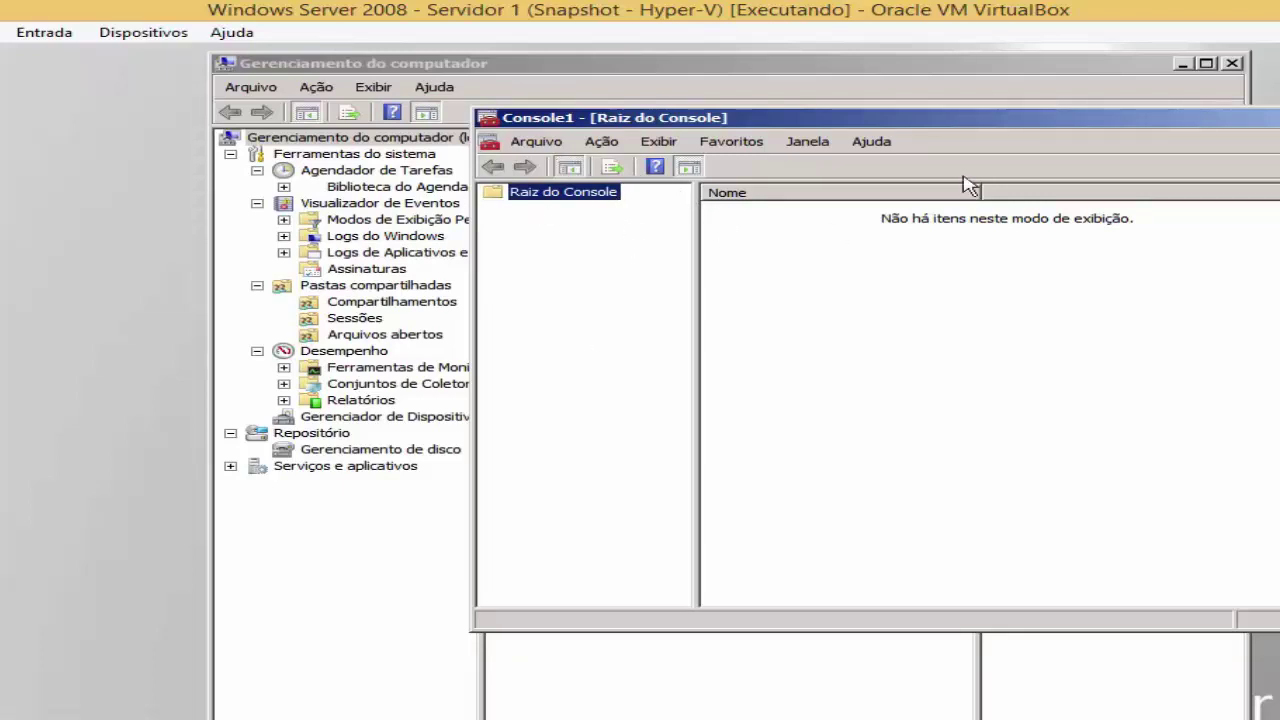
drag(1240, 126, 1131, 122)
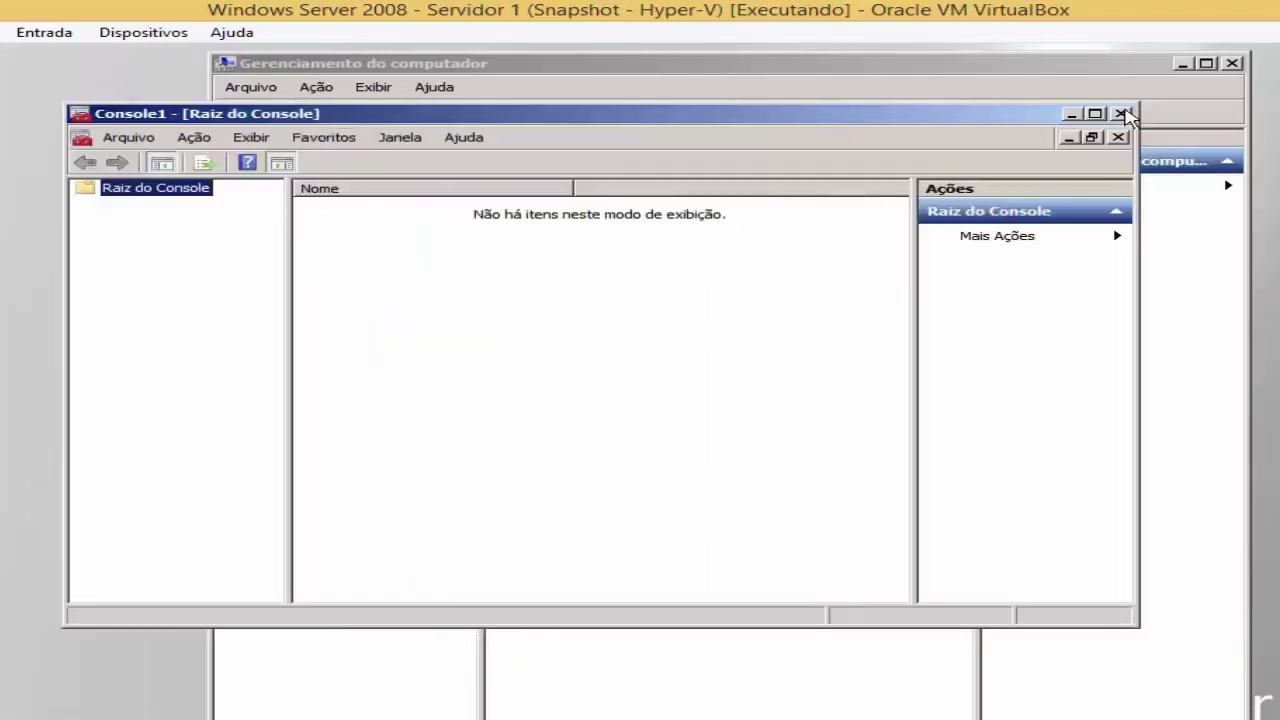
click(1122, 116)
click(1232, 64)
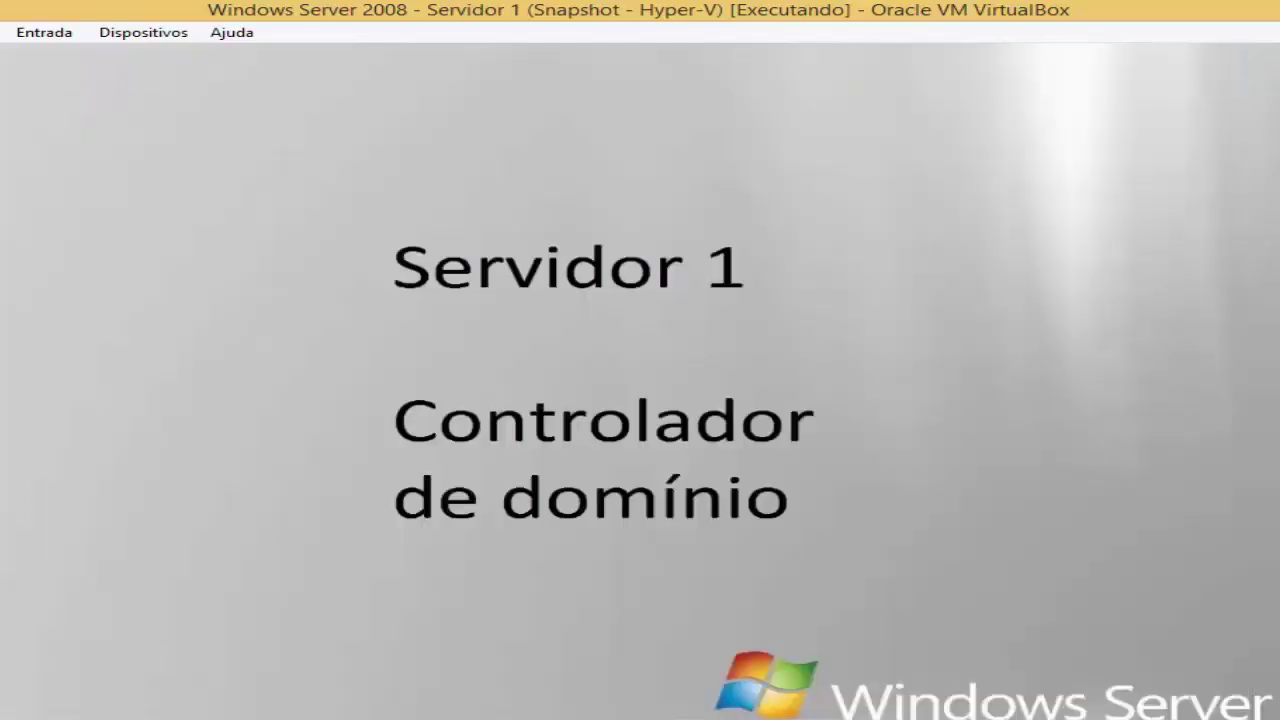
Launch a new empty MMC console as administrator and position its window fully in view.
key(super)
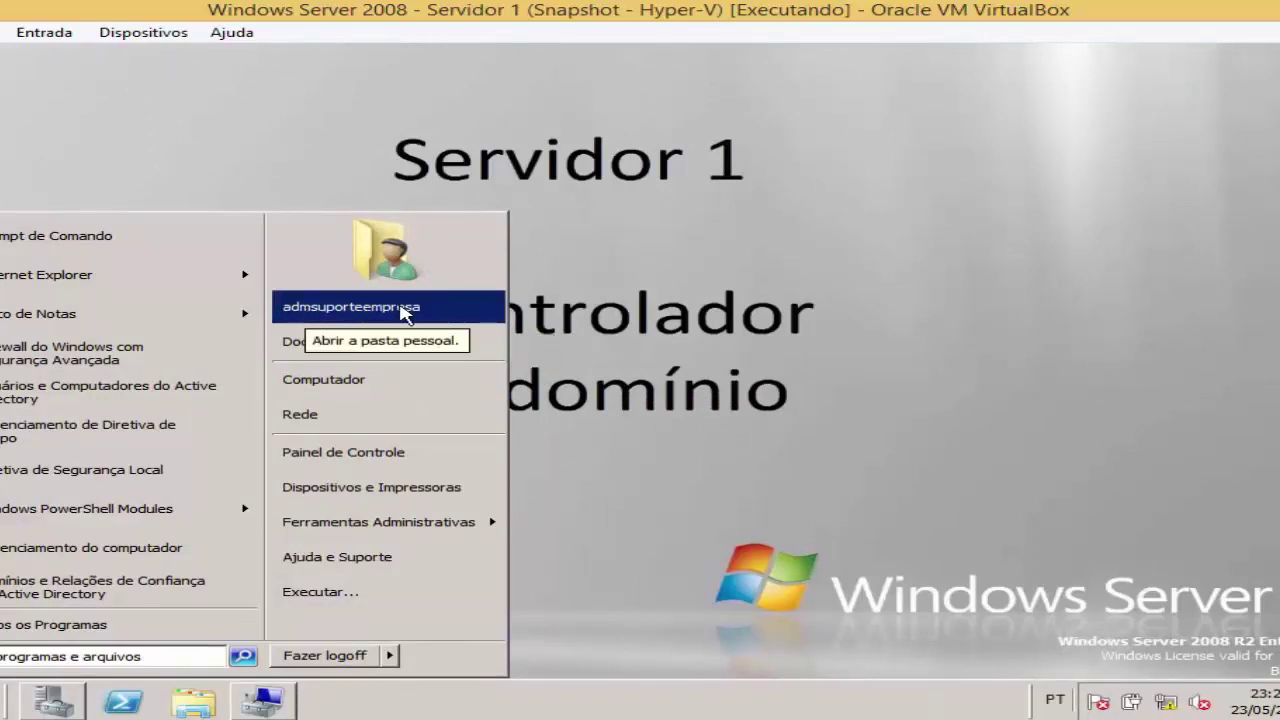
text(cmd)
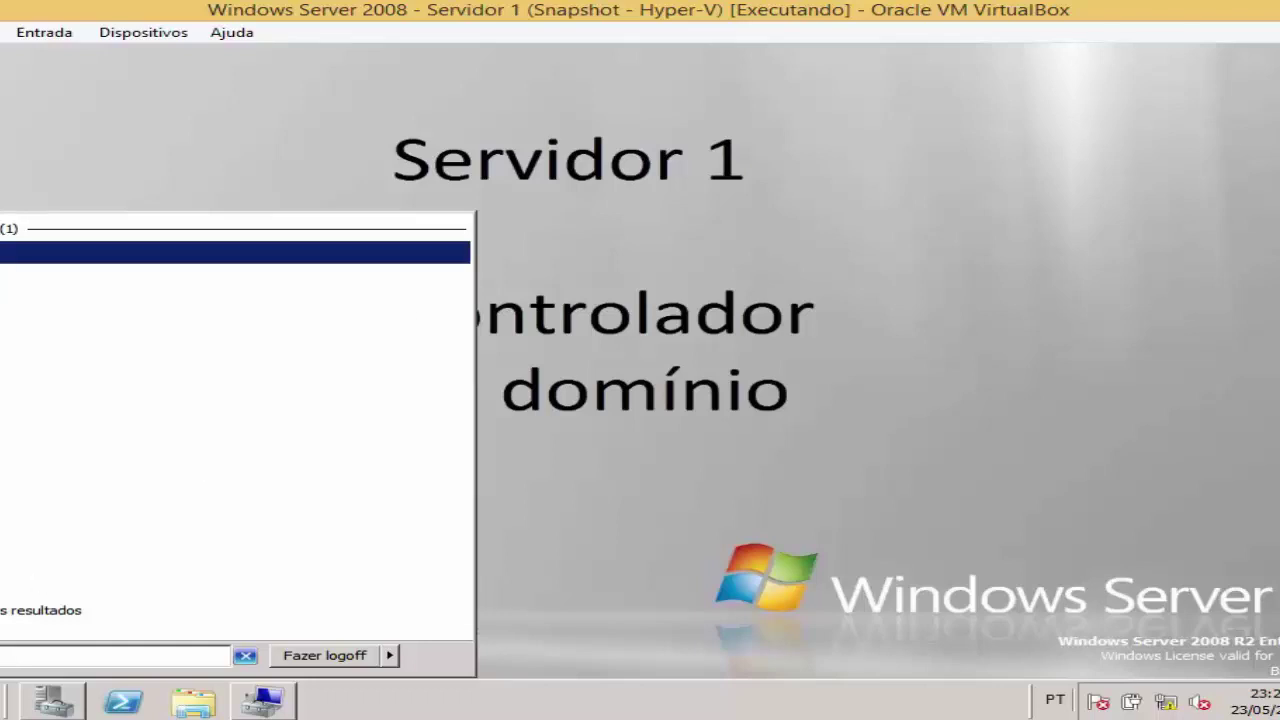
right_click(6, 258)
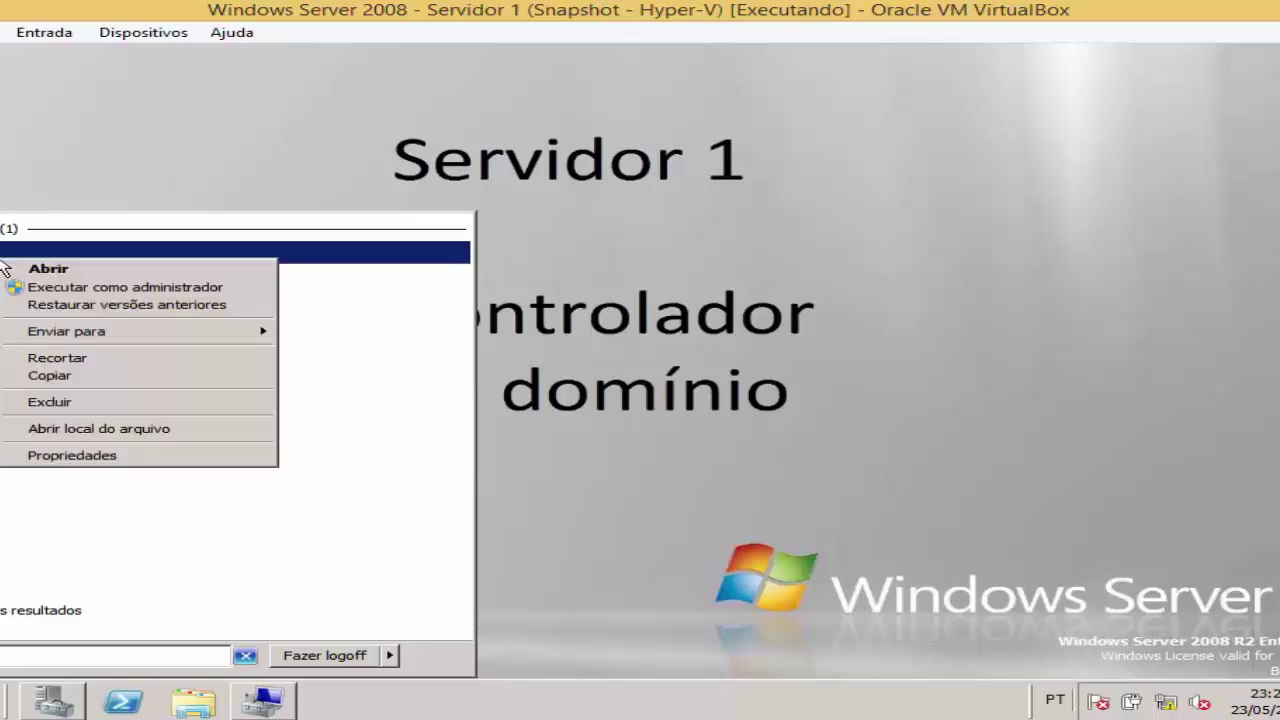
click(42, 289)
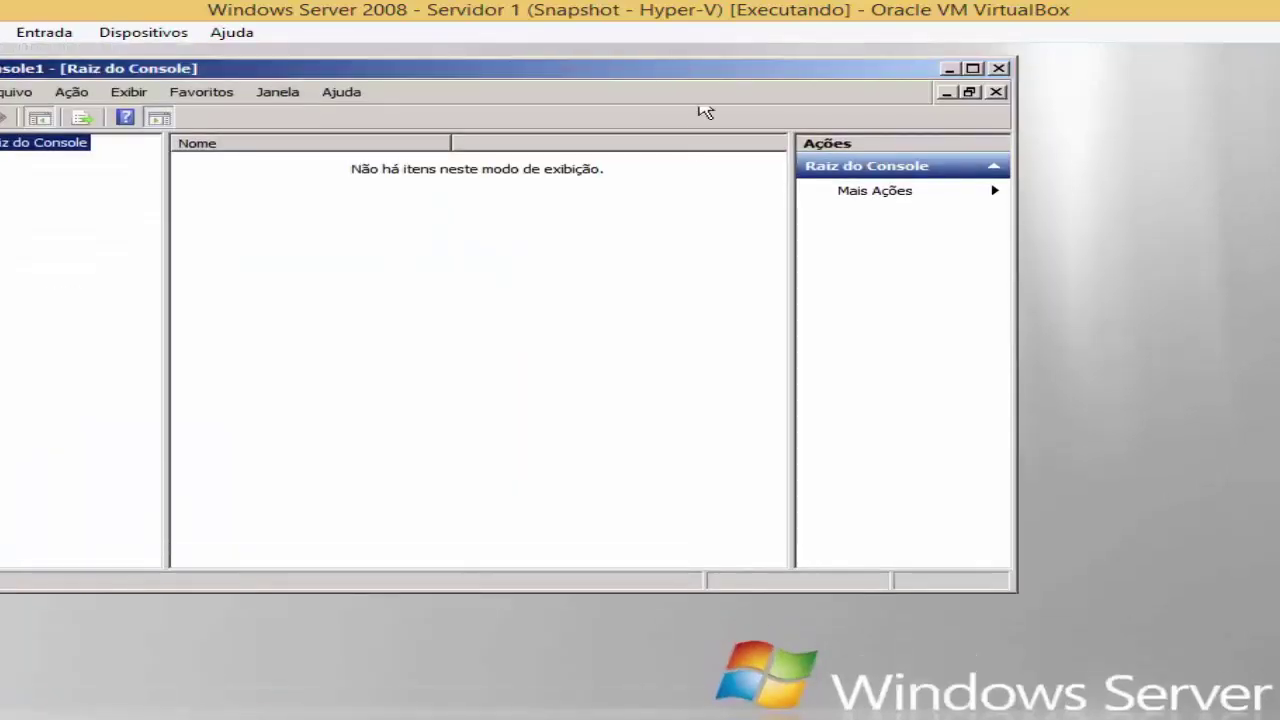
drag(712, 70, 923, 110)
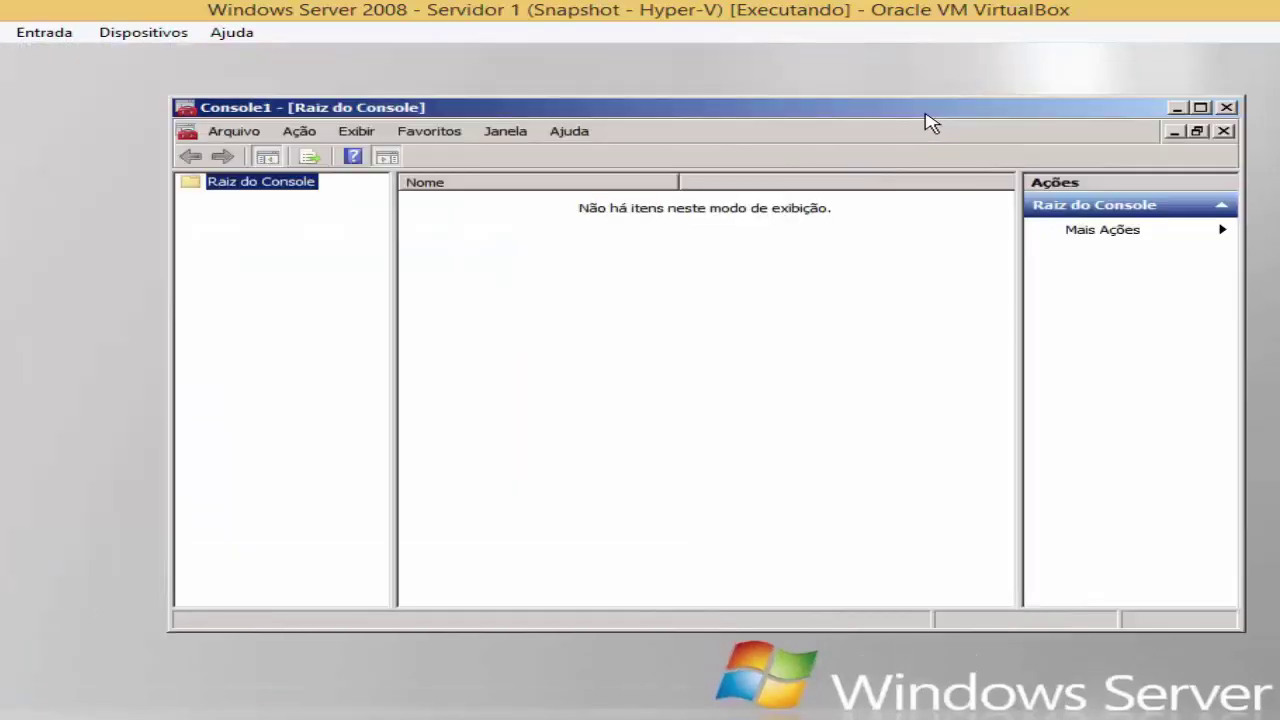
drag(282, 111, 247, 108)
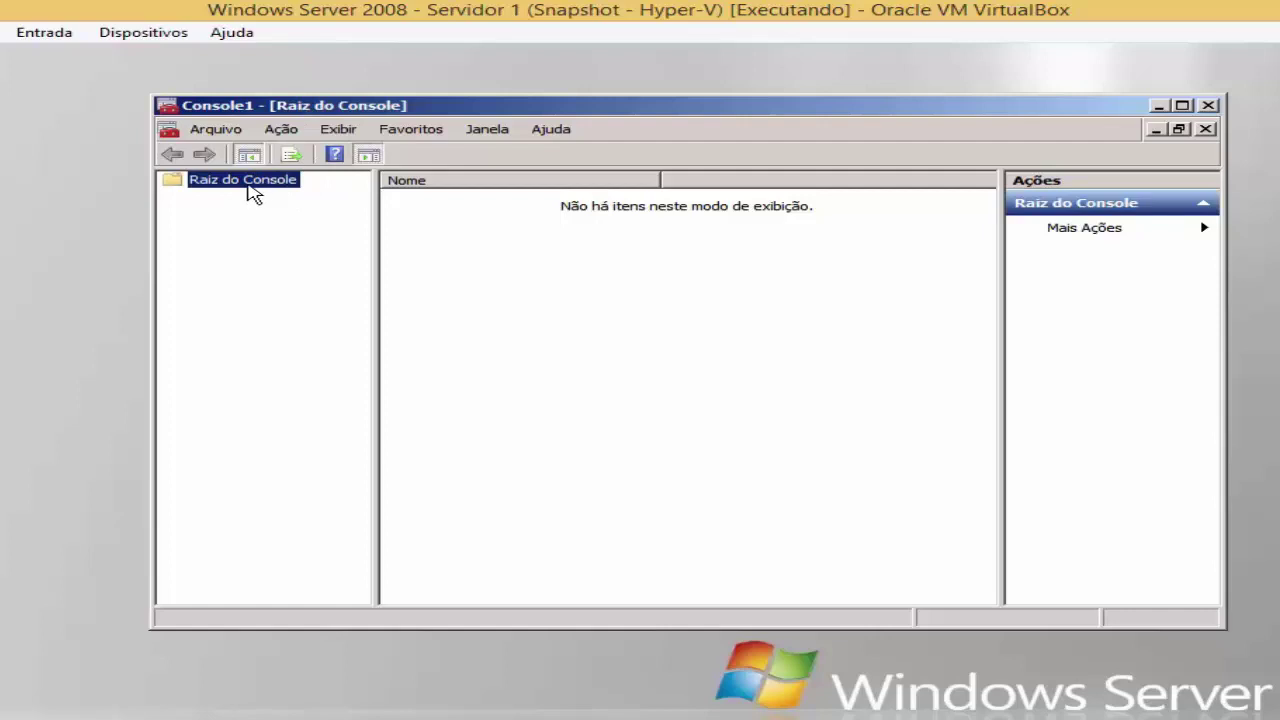
Open the console's Adicionar ou Remover Snap-ins dialog and browse the available snap-ins.
click(241, 140)
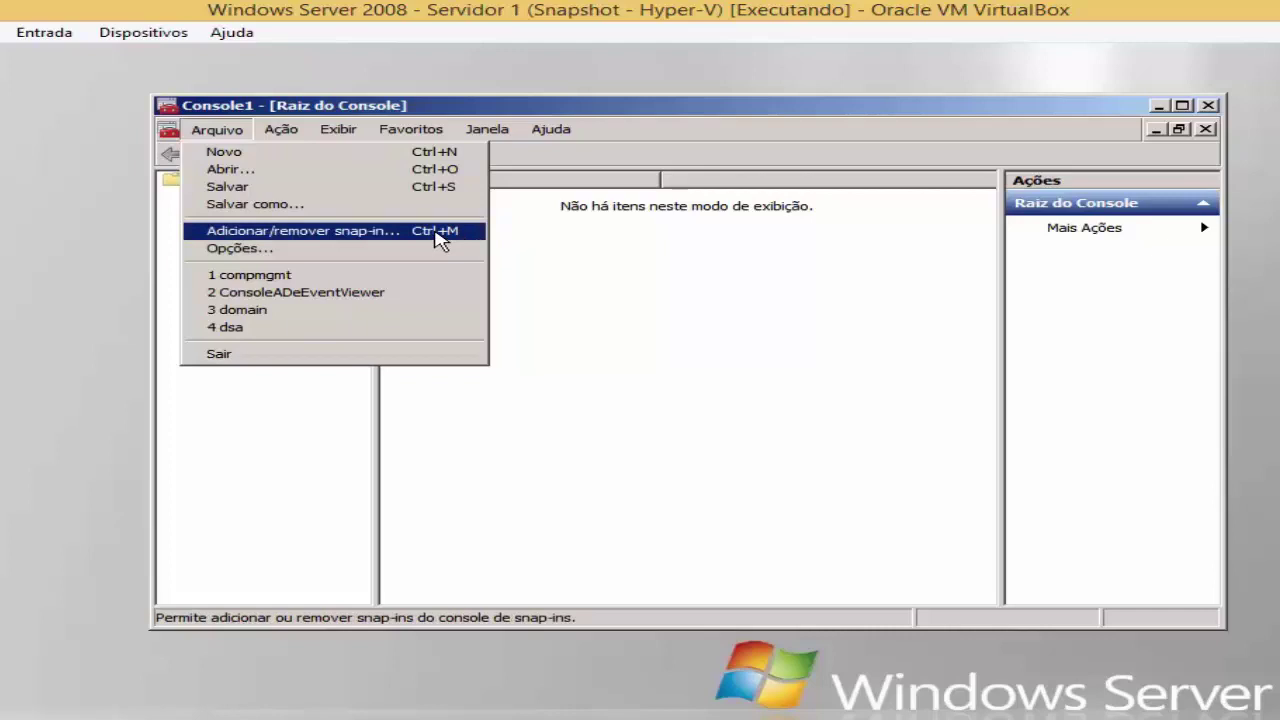
click(440, 241)
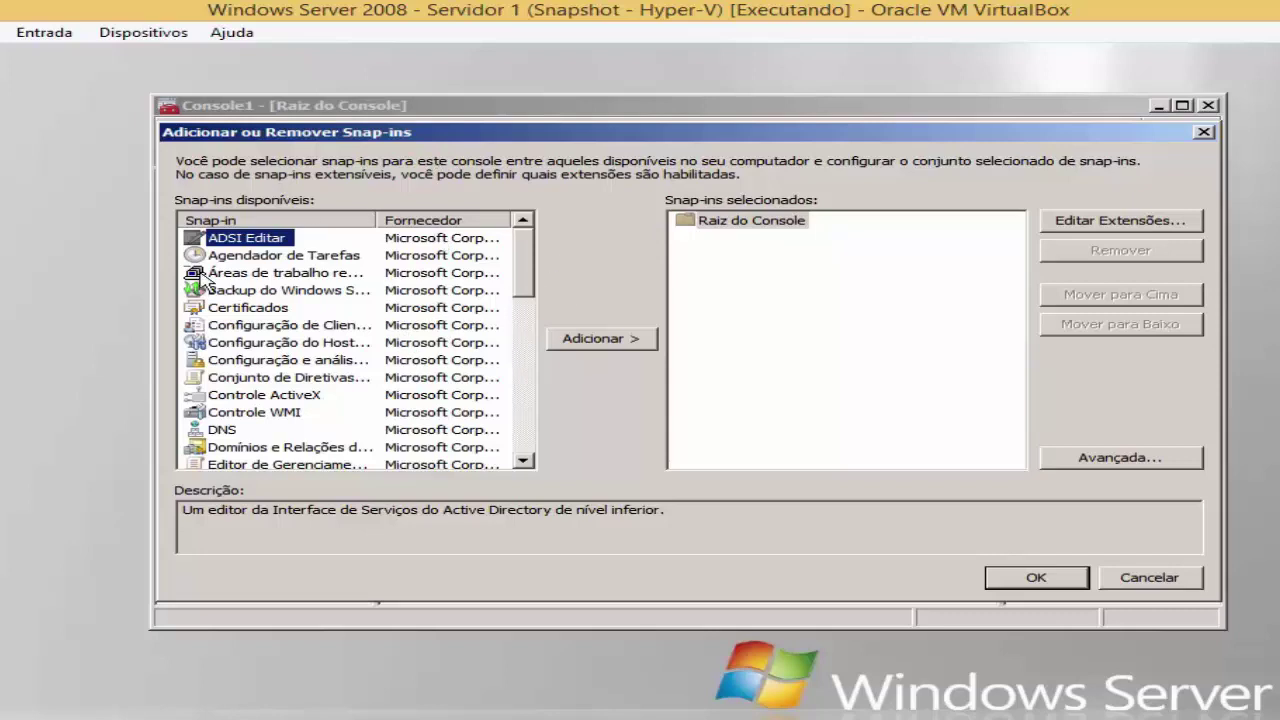
scroll(288, 262, down, 3)
scroll(290, 295, up, 3)
click(294, 256)
key(Down)
key(Down)
key(Down)
key(Down)
key(Down)
key(Down)
key(Down)
key(Down)
key(Down)
key(Down)
key(Down)
key(Down)
key(Down)
key(Down)
key(Down)
key(Down)
key(Down)
key(Down)
key(Down)
key(Down)
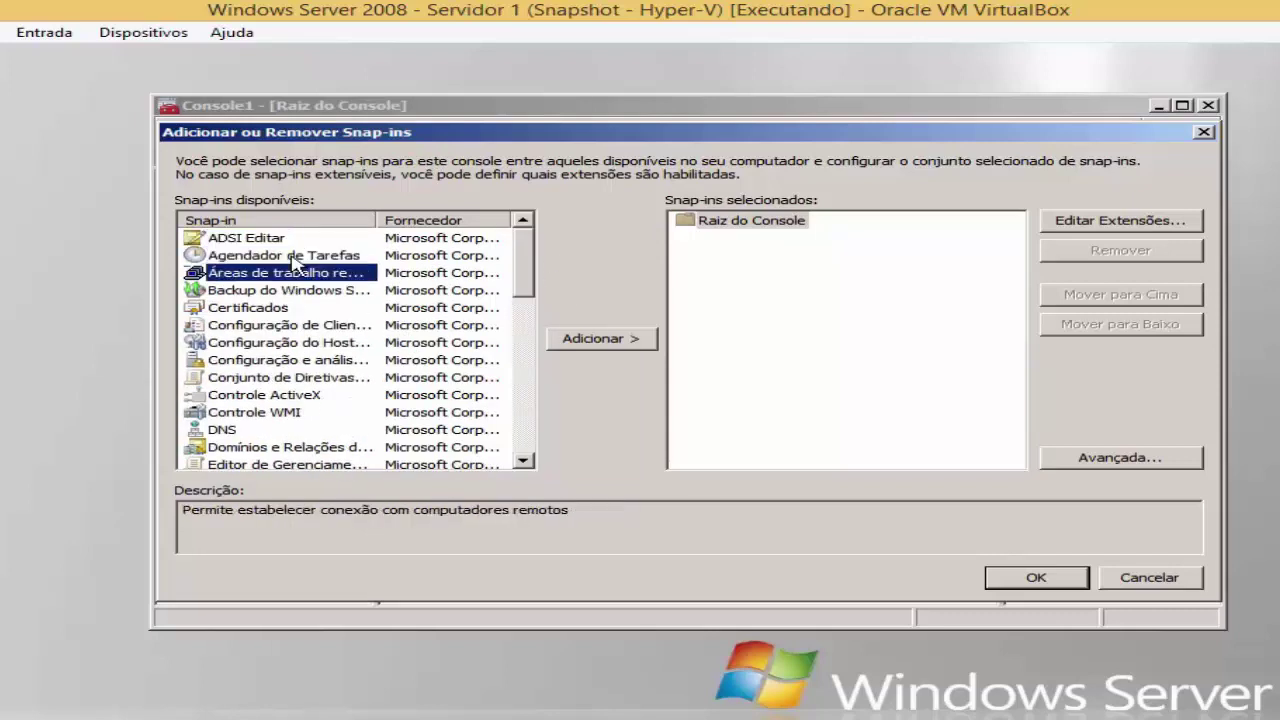
key(Up)
key(Up)
key(Up)
key(Up)
key(Up)
key(Up)
key(Up)
key(Up)
key(Up)
key(Up)
key(Up)
key(Up)
key(Up)
key(Up)
key(Up)
key(Up)
key(Up)
key(Up)
key(Up)
key(Up)
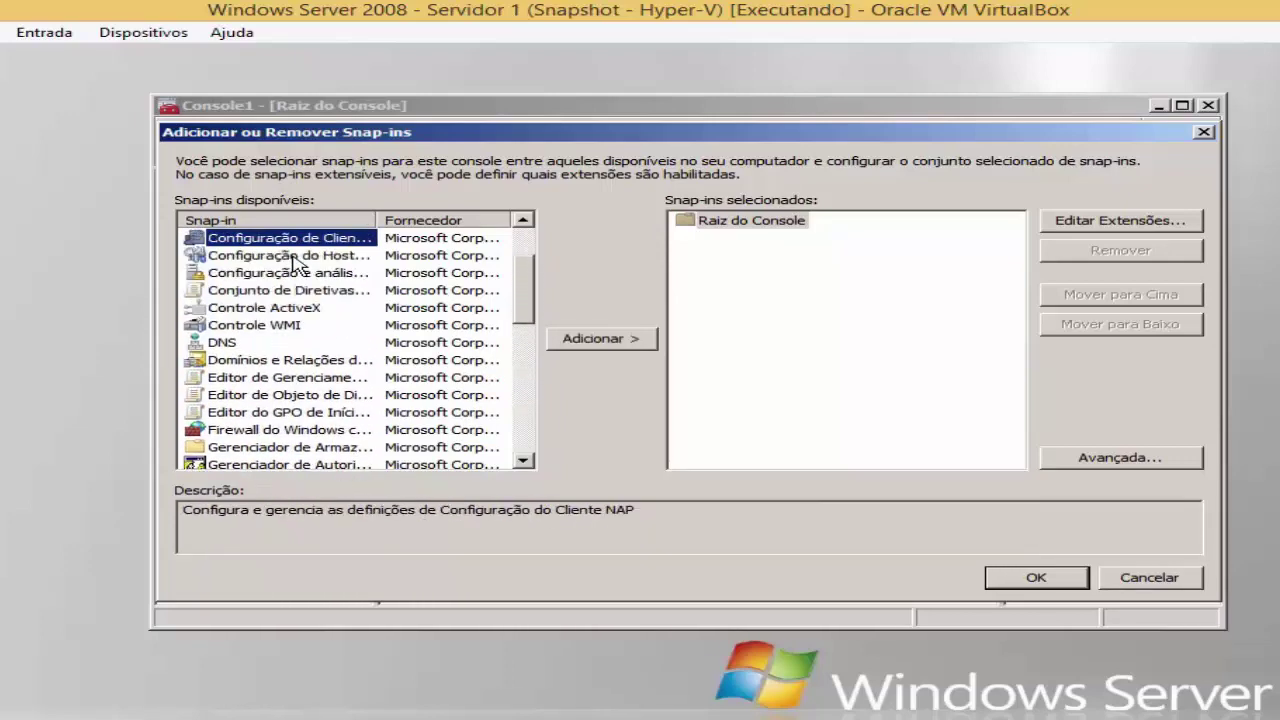
Add the Usuários e Computadores do Active Directory snap-in to the console root.
drag(465, 132, 968, 189)
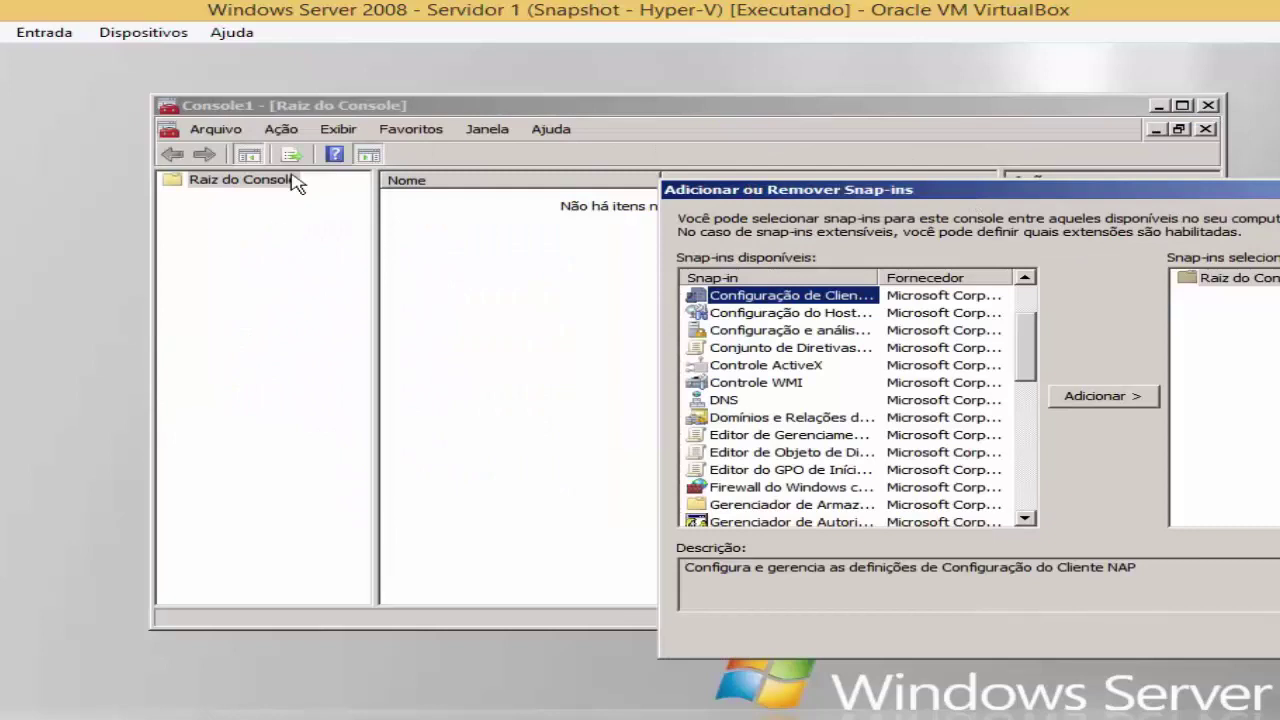
drag(860, 191, 402, 134)
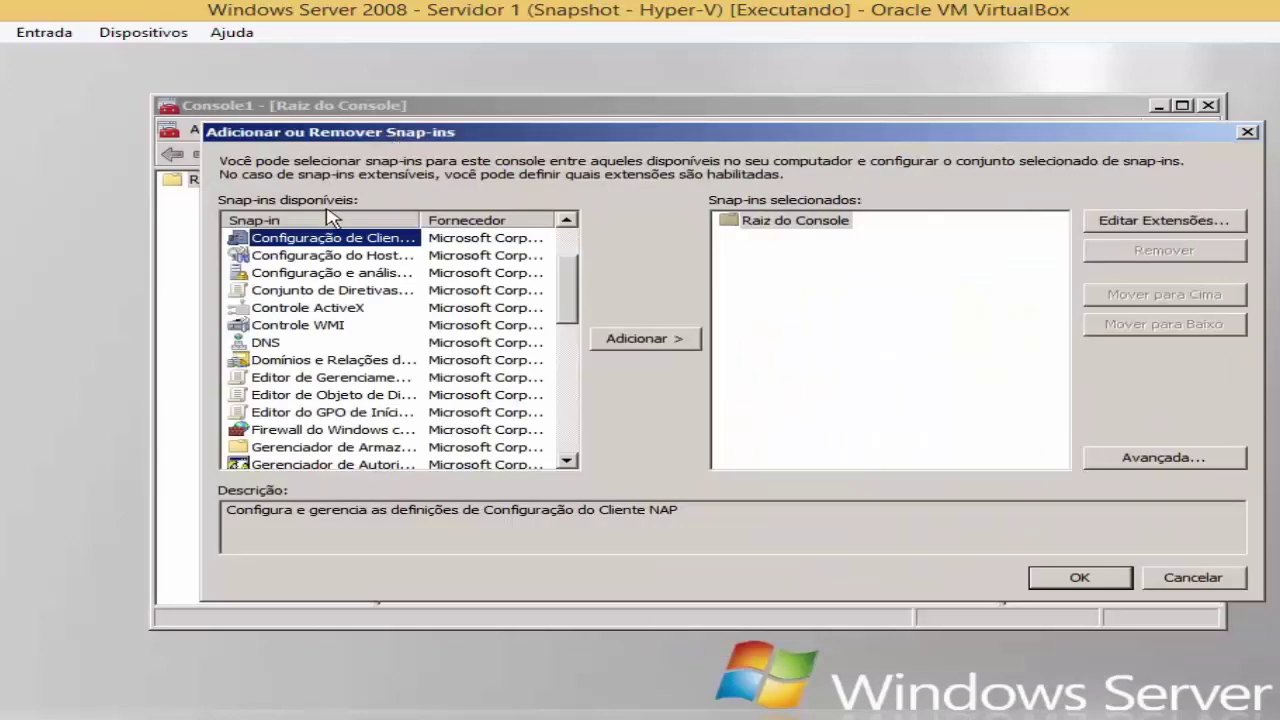
click(312, 307)
scroll(312, 307, up, 2)
scroll(310, 307, down, 8)
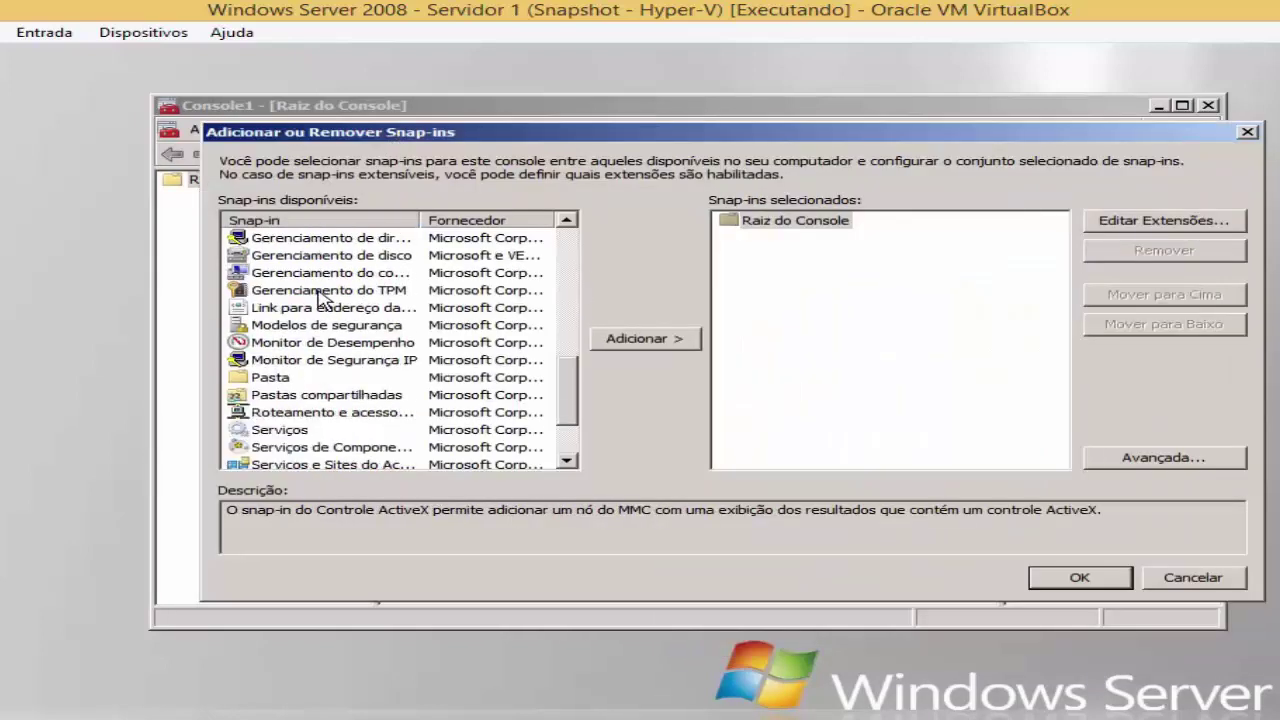
click(350, 413)
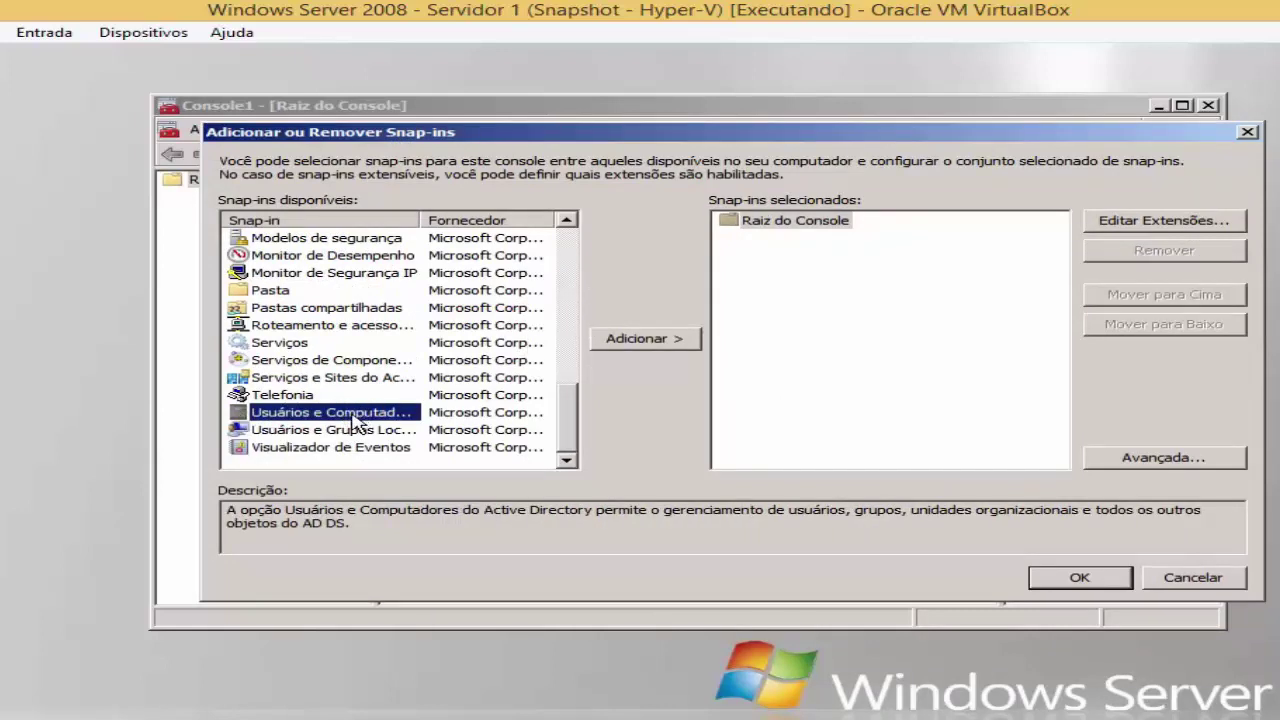
mouse_move(421, 219)
mouse_down()
mouse_move(488, 218)
mouse_move(438, 219)
mouse_up()
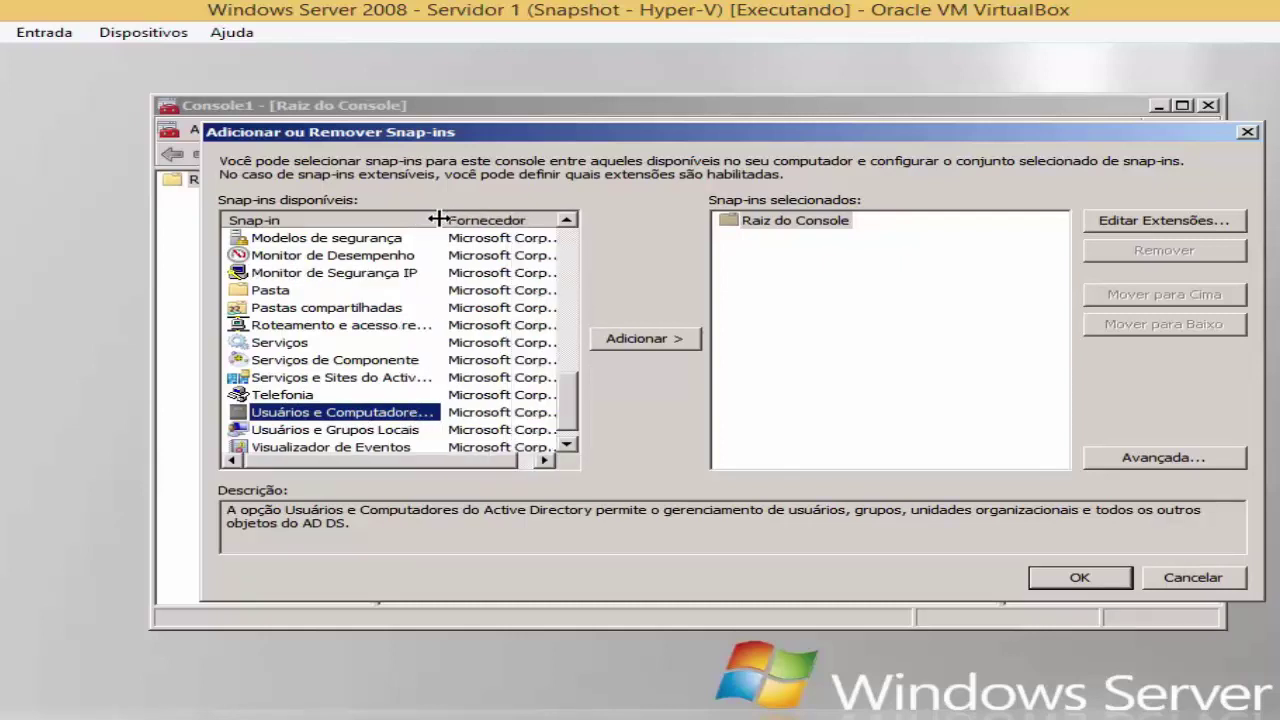
click(655, 340)
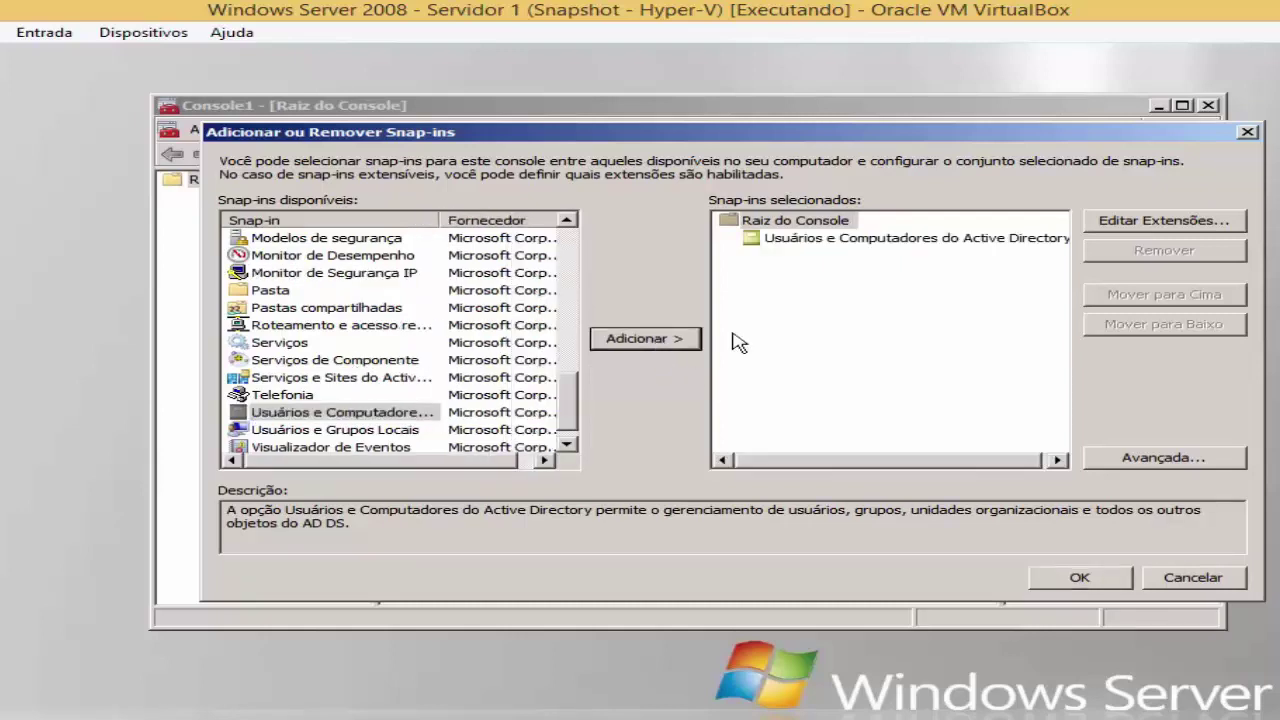
click(800, 246)
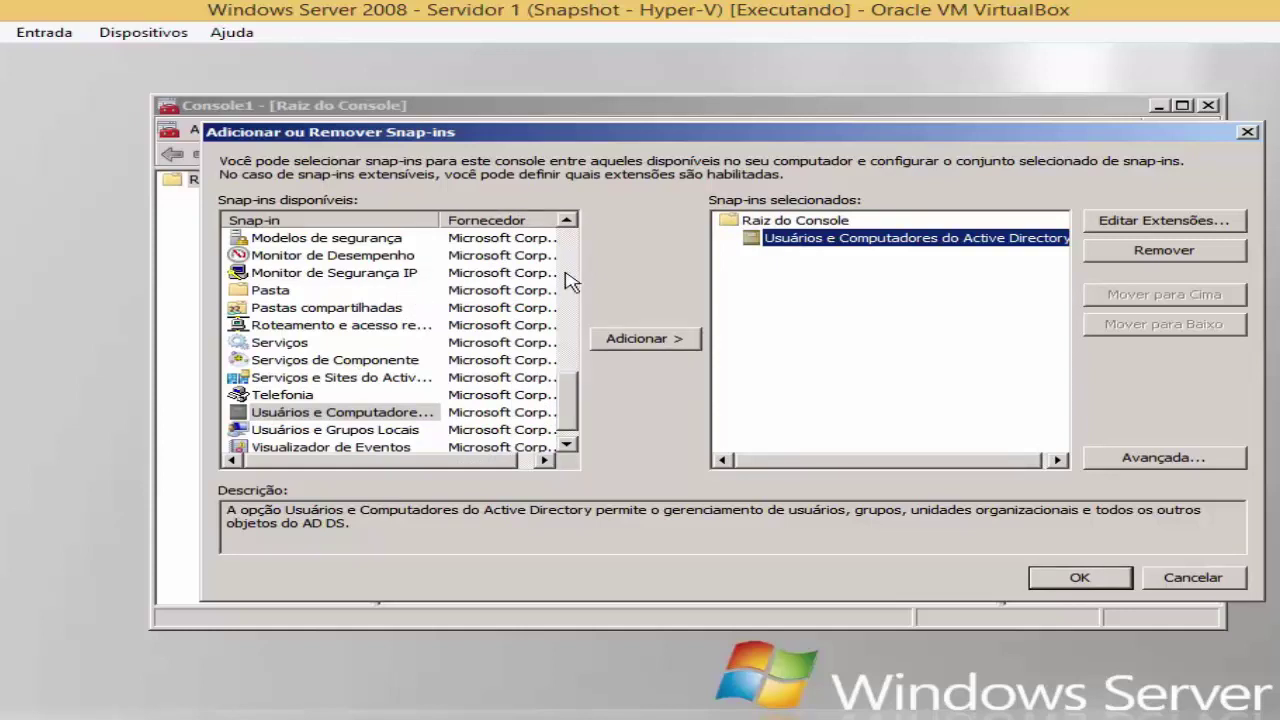
Add the Agendador de Tarefas snap-in, set to manage the local computer.
click(338, 378)
scroll(350, 334, up, 6)
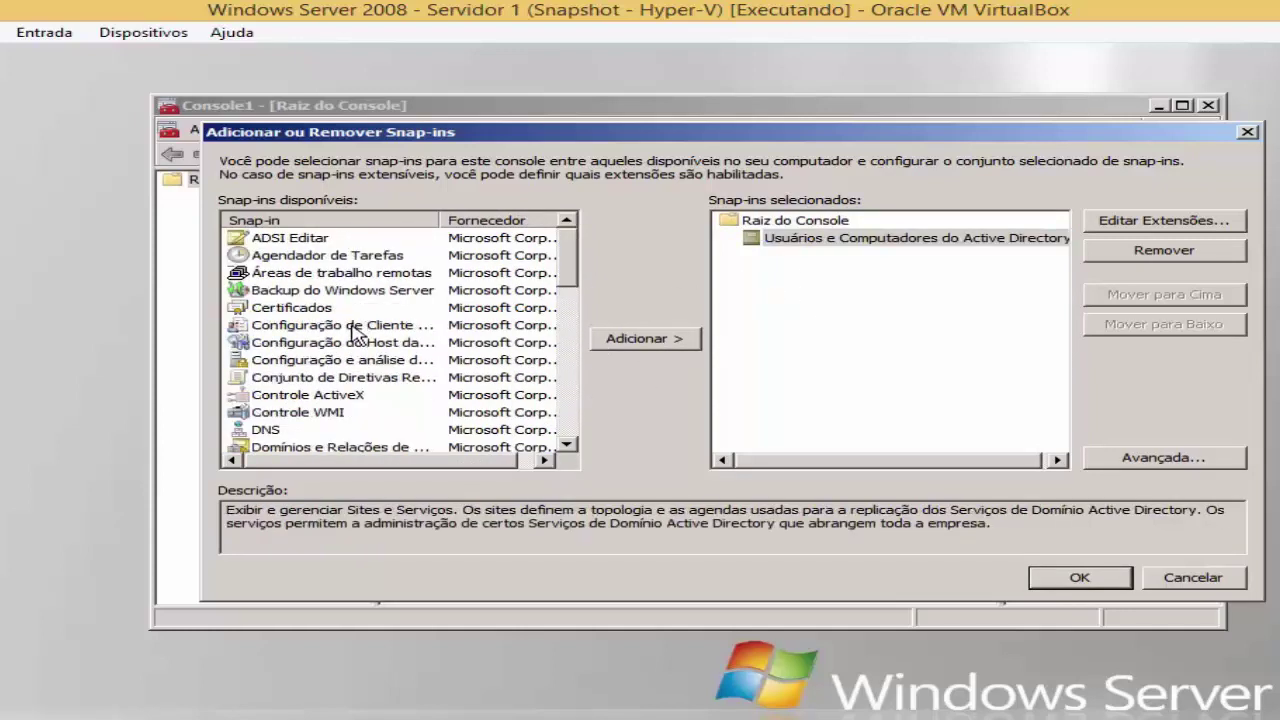
click(372, 257)
click(610, 338)
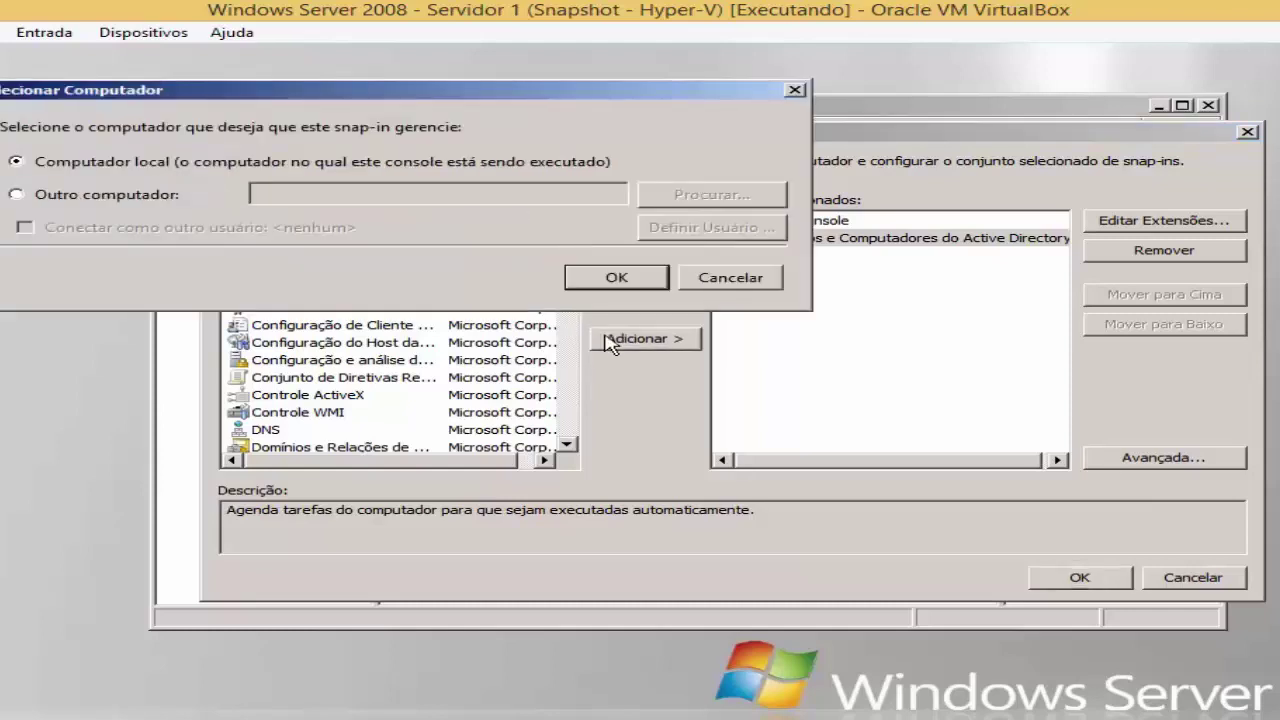
drag(356, 97, 638, 135)
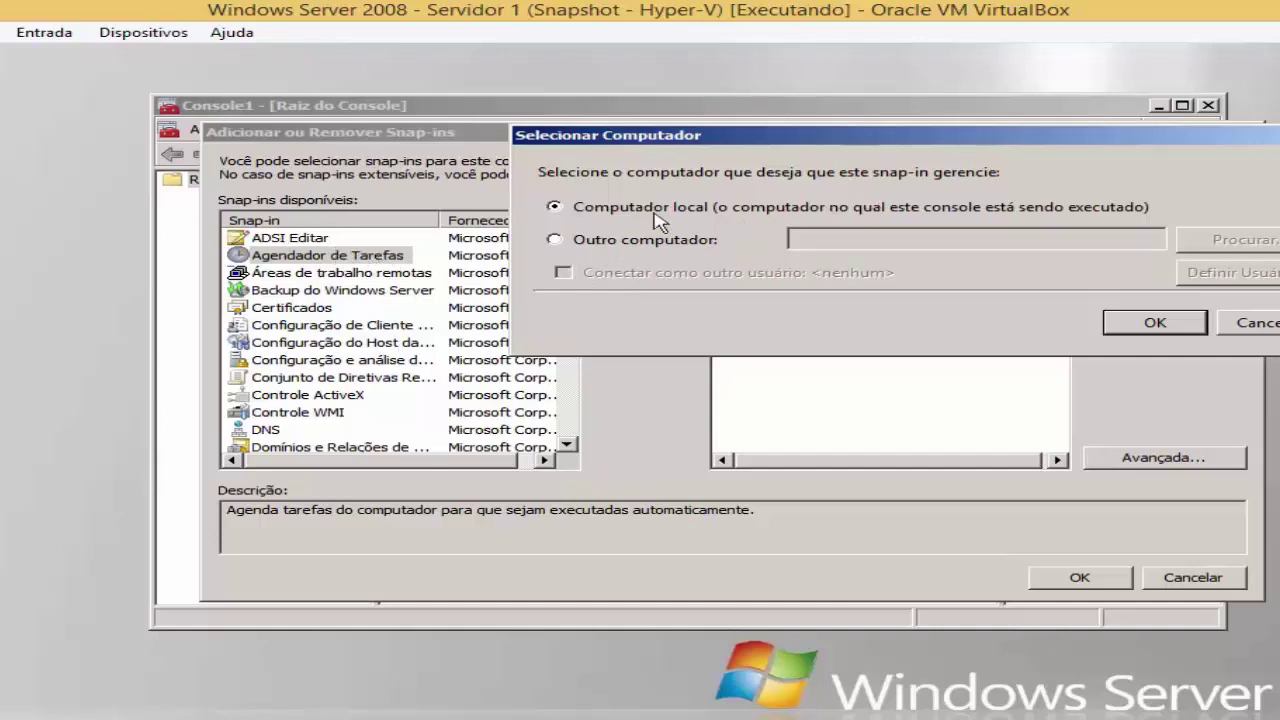
click(624, 246)
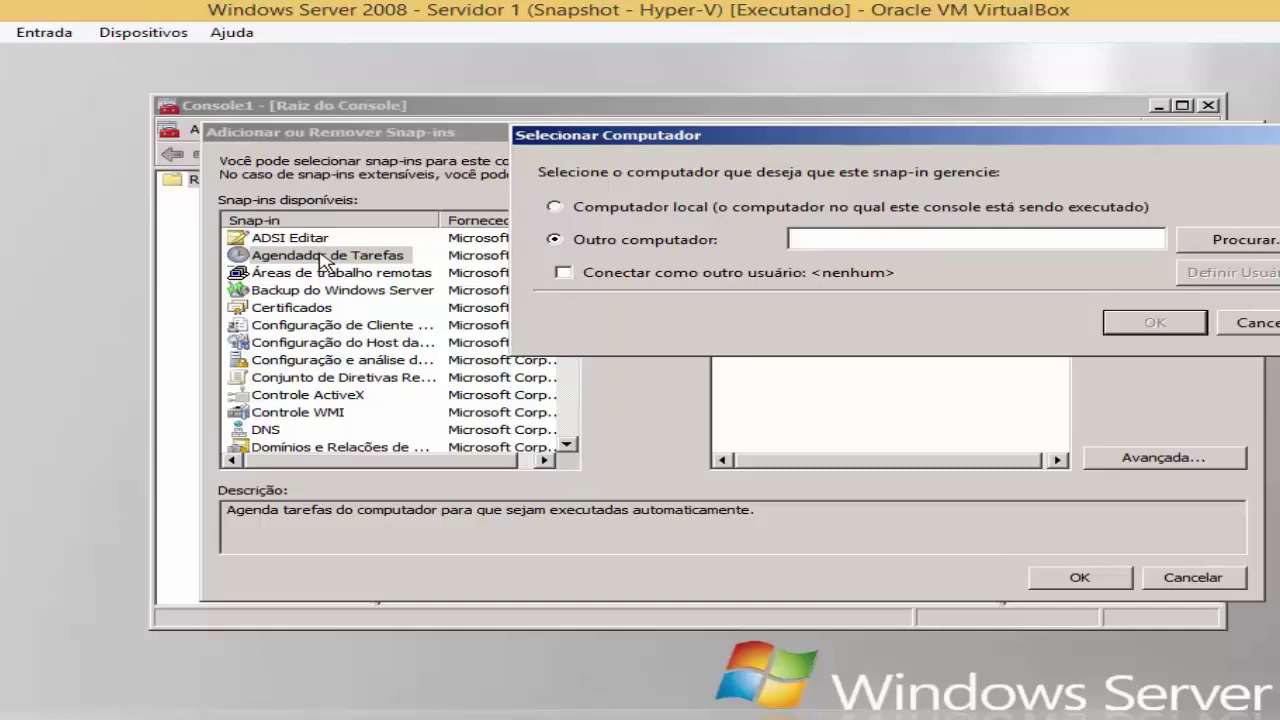
click(596, 210)
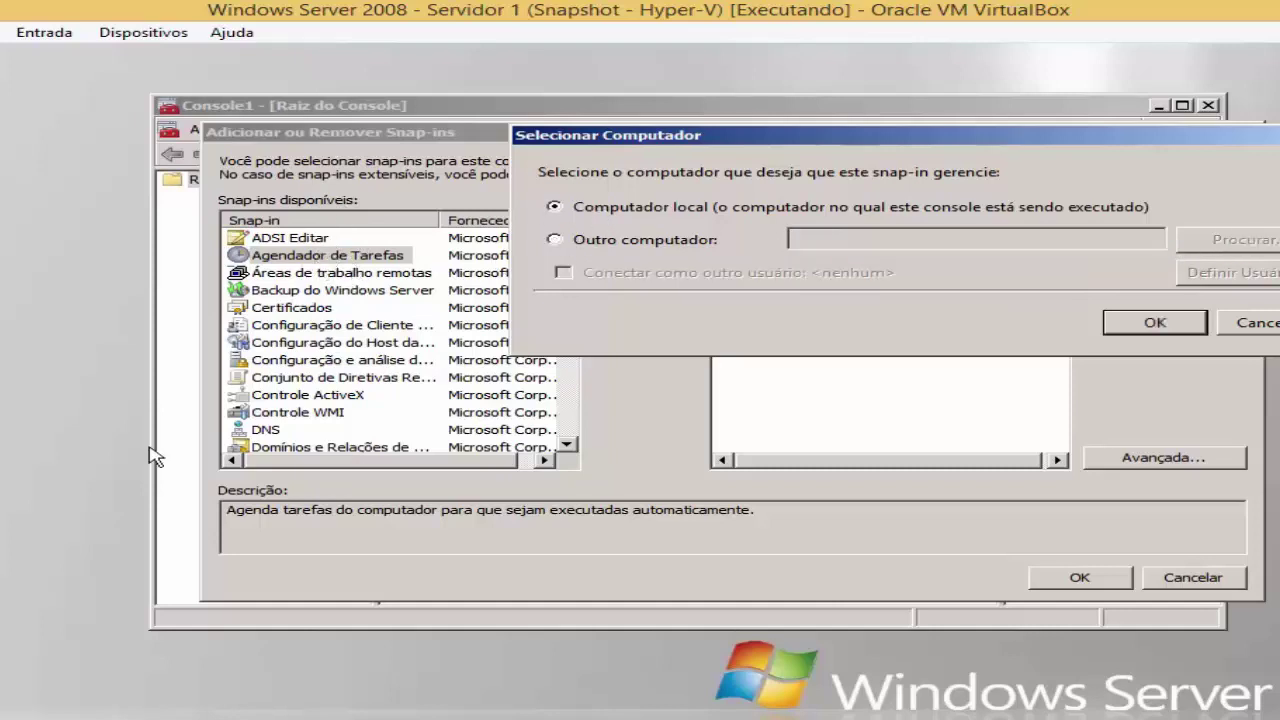
key(super)
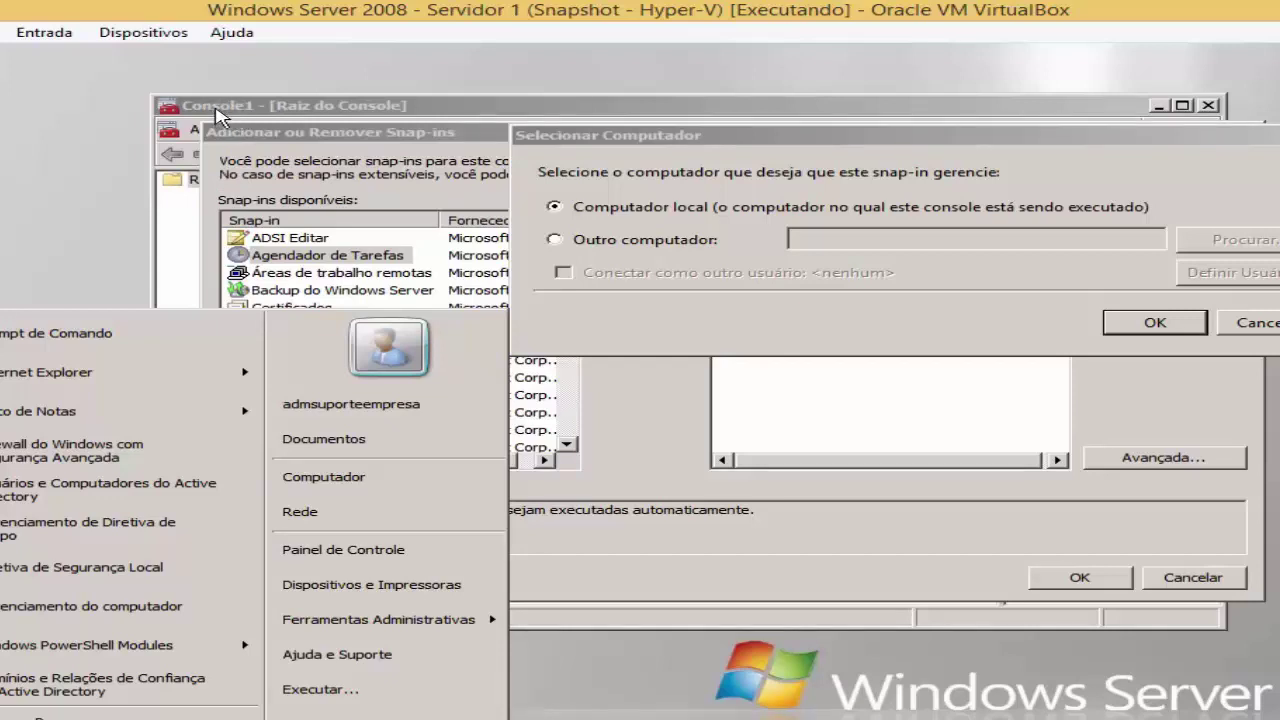
key(super)
key(super)
key(super)
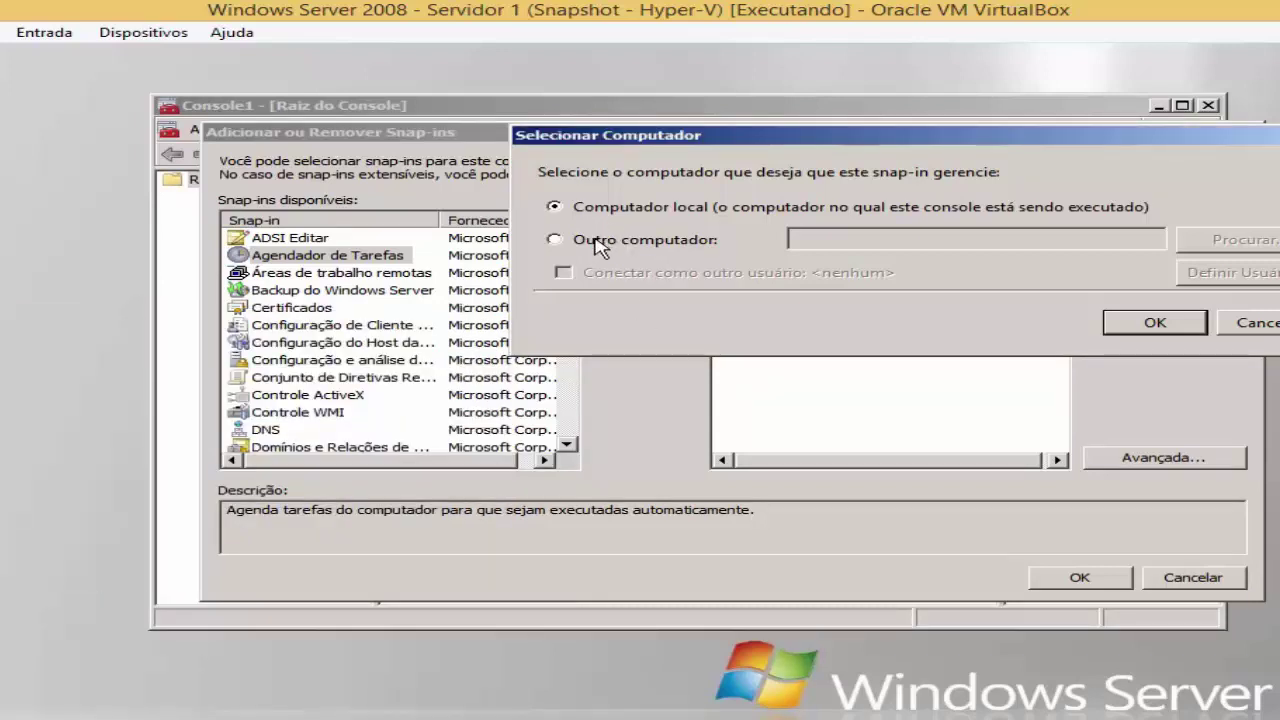
click(1140, 322)
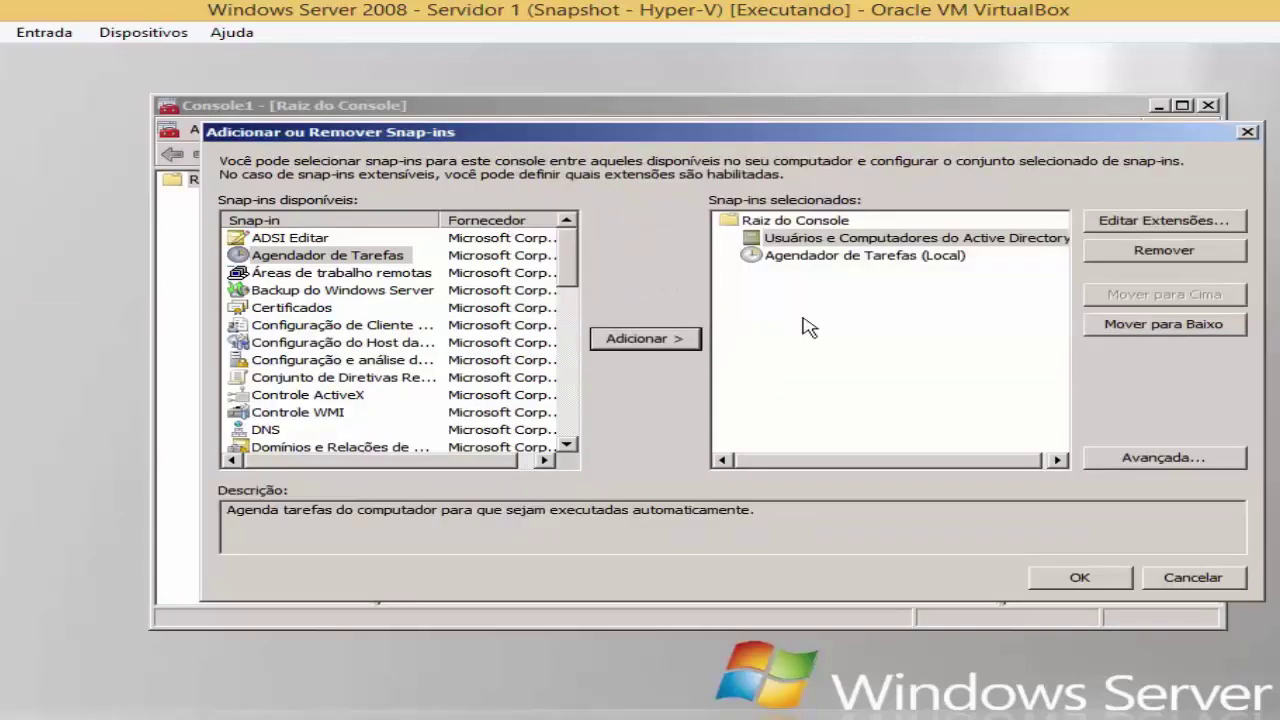
Move Agendador de Tarefas (Local) above Usuários e Computadores do Active Directory in the selected snap-ins.
click(835, 258)
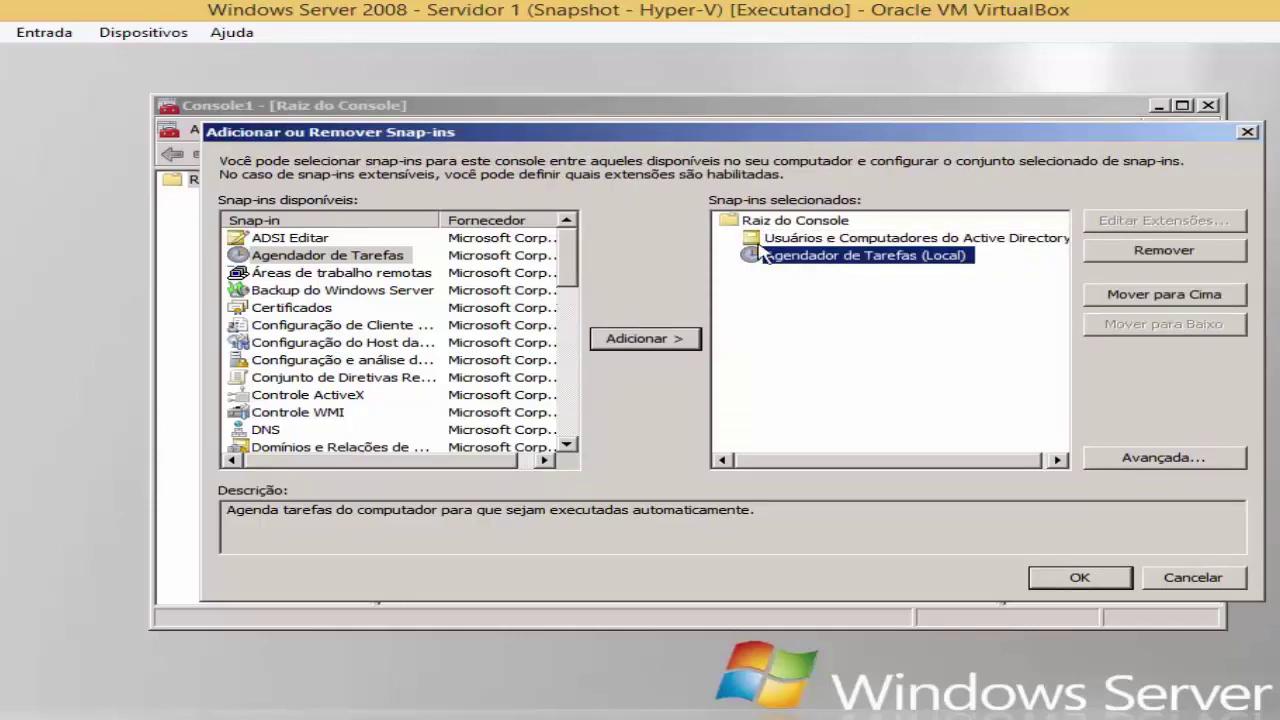
drag(565, 145, 739, 166)
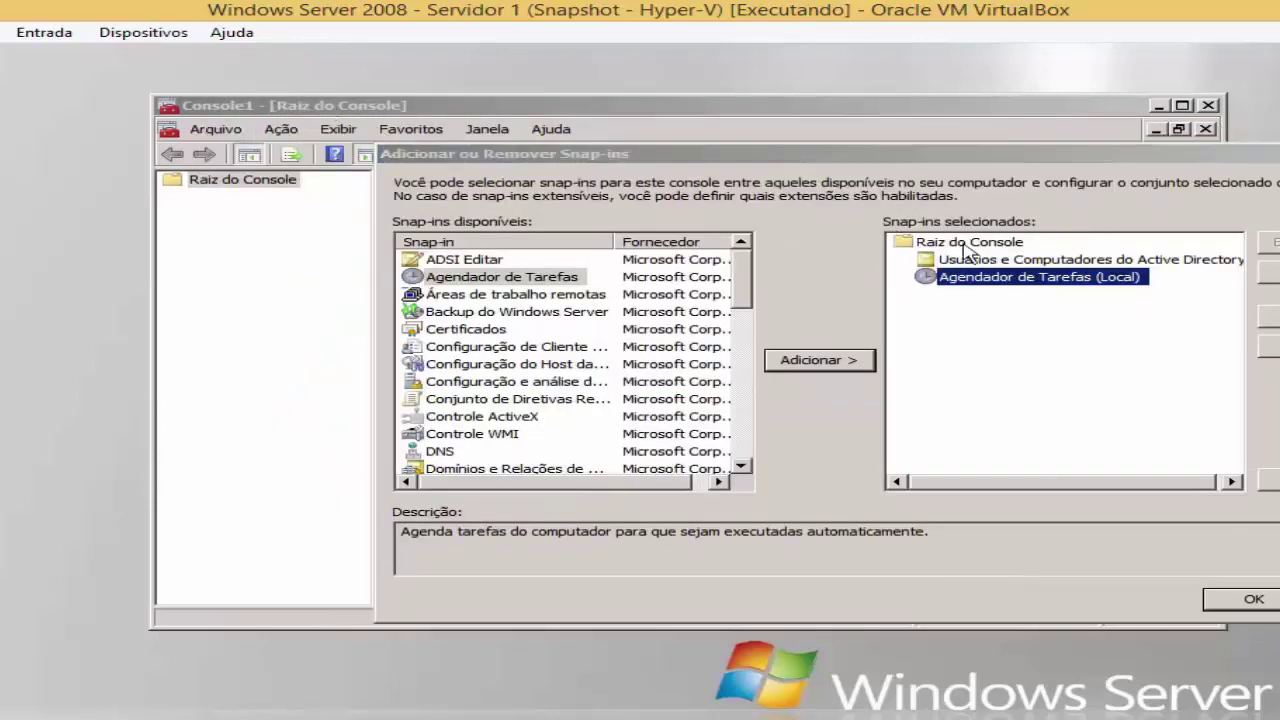
drag(843, 150, 710, 110)
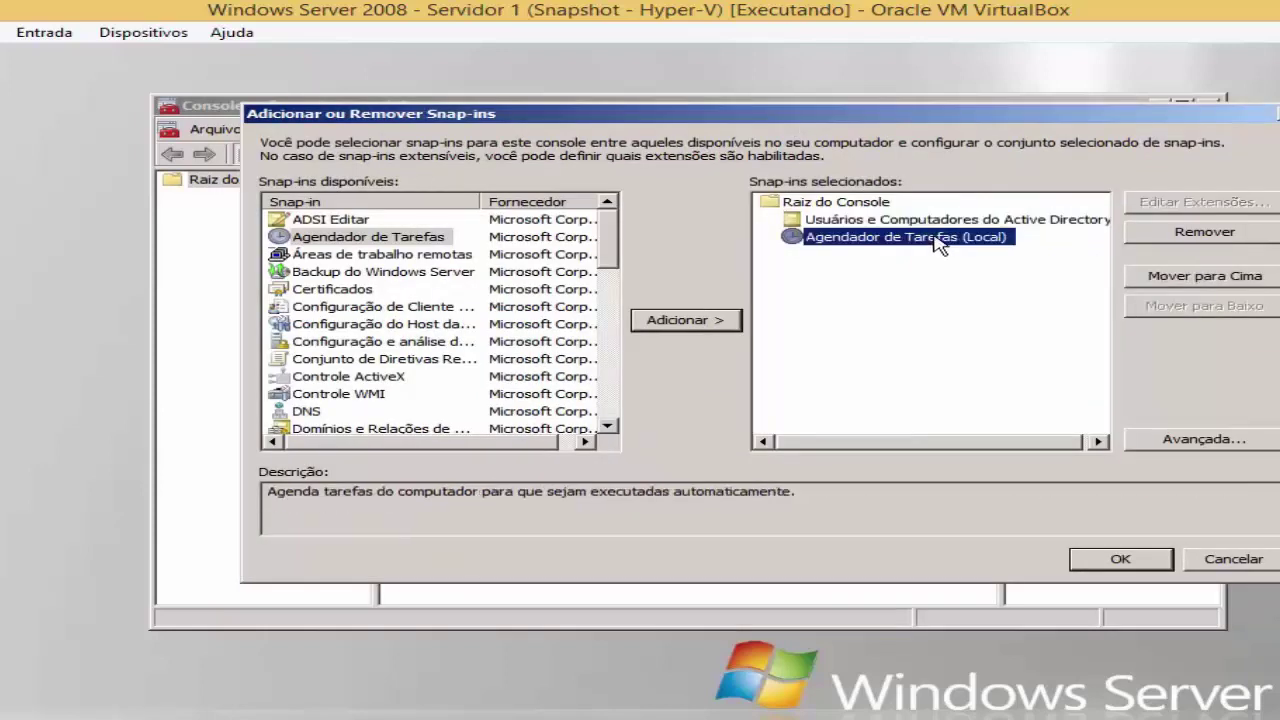
click(985, 219)
click(968, 240)
click(1105, 220)
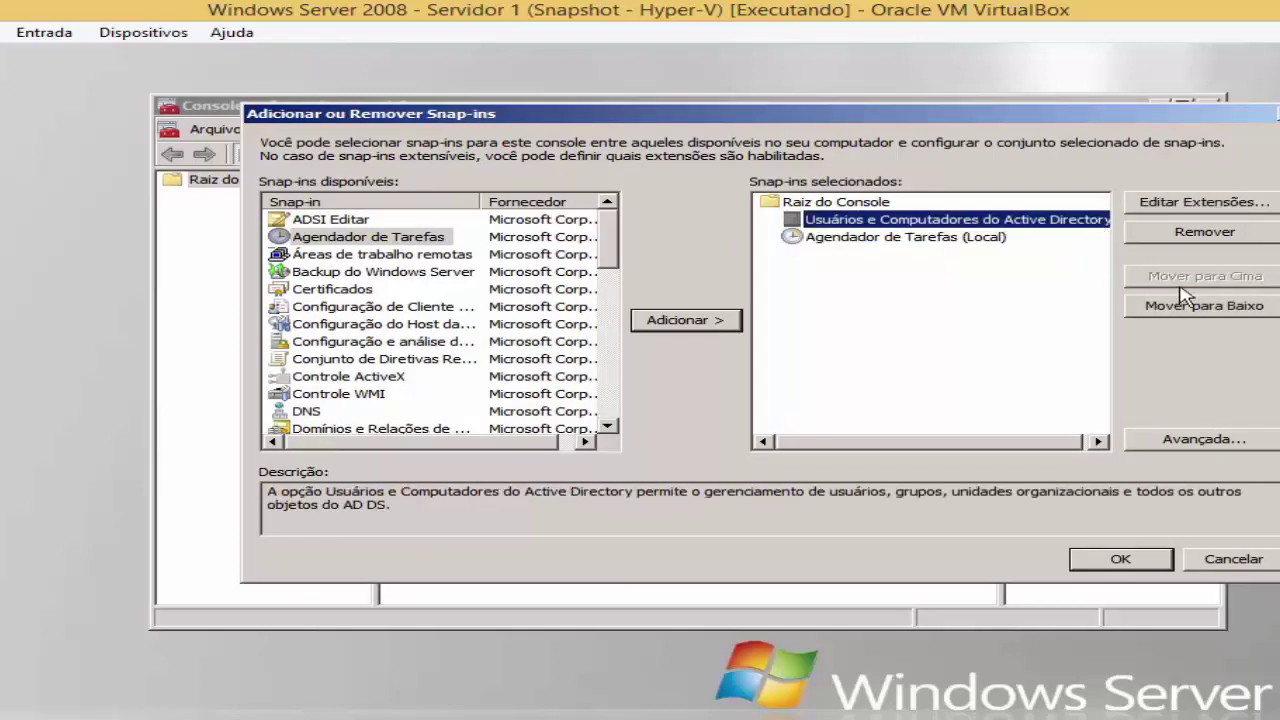
click(1018, 243)
click(1150, 279)
click(1036, 237)
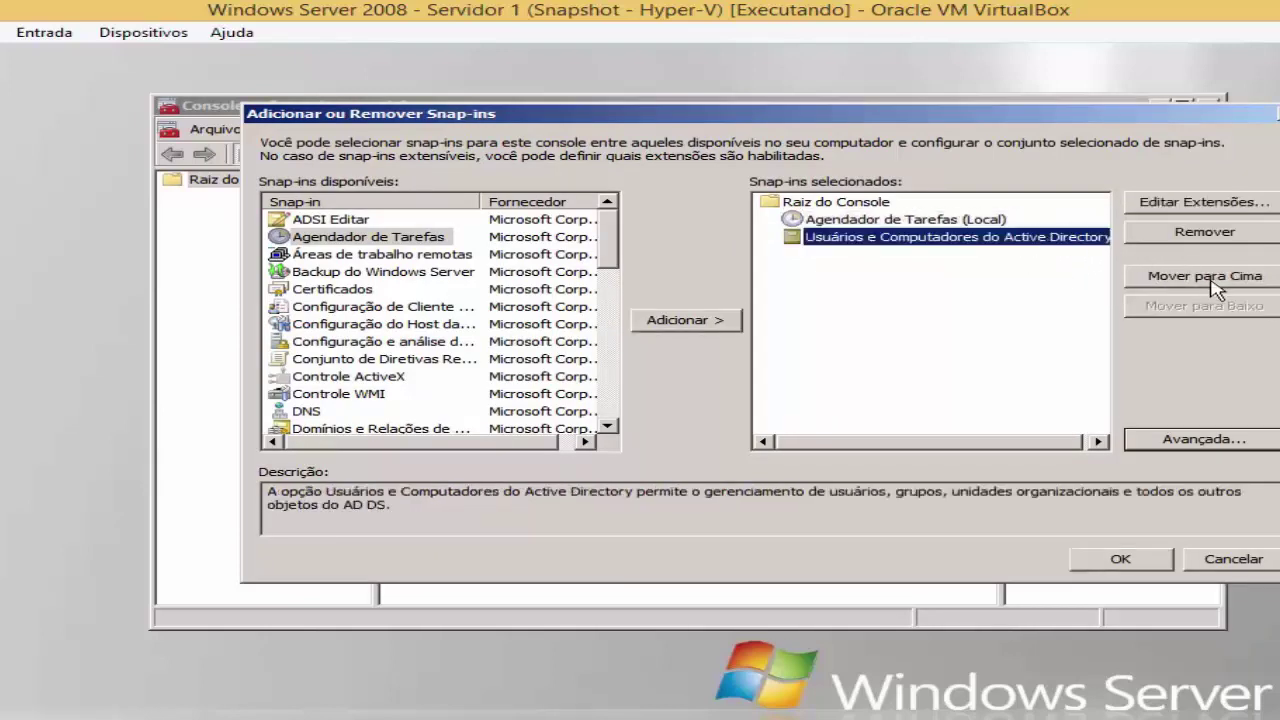
Move Usuários e Computadores do Active Directory above Agendador de Tarefas (Local) in the selected snap-ins.
click(1206, 278)
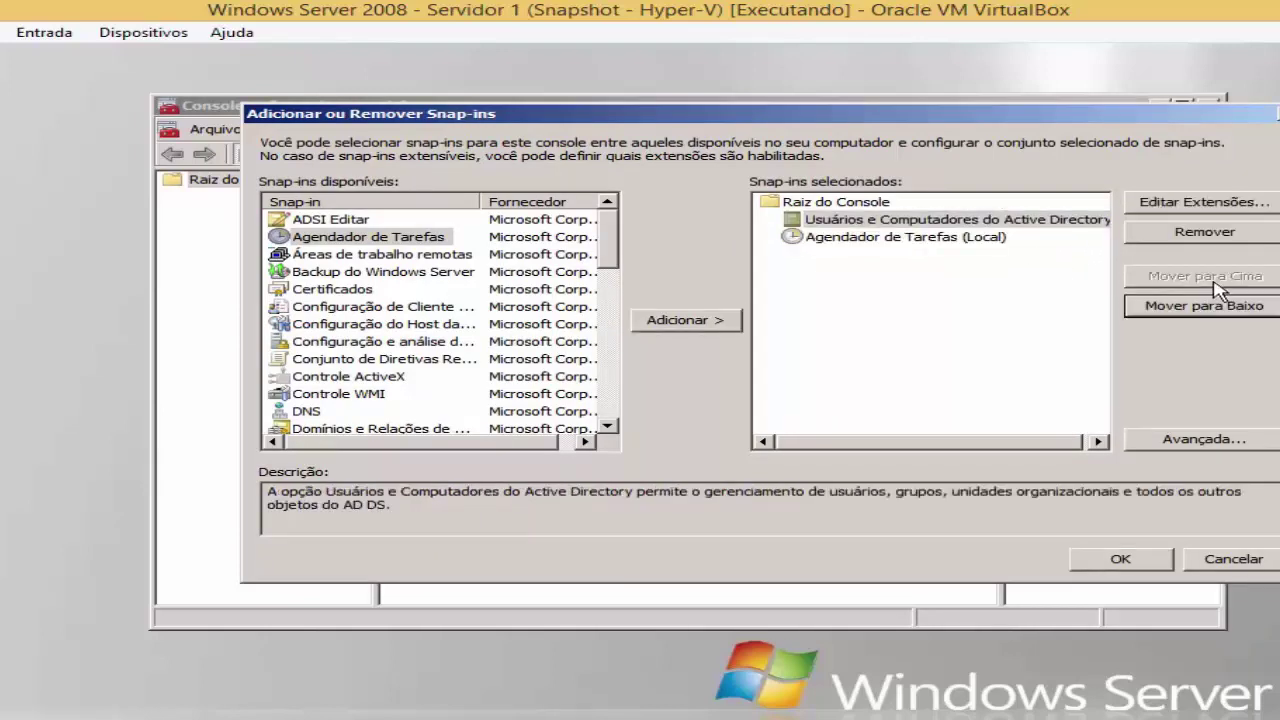
click(998, 240)
click(1208, 280)
click(1216, 309)
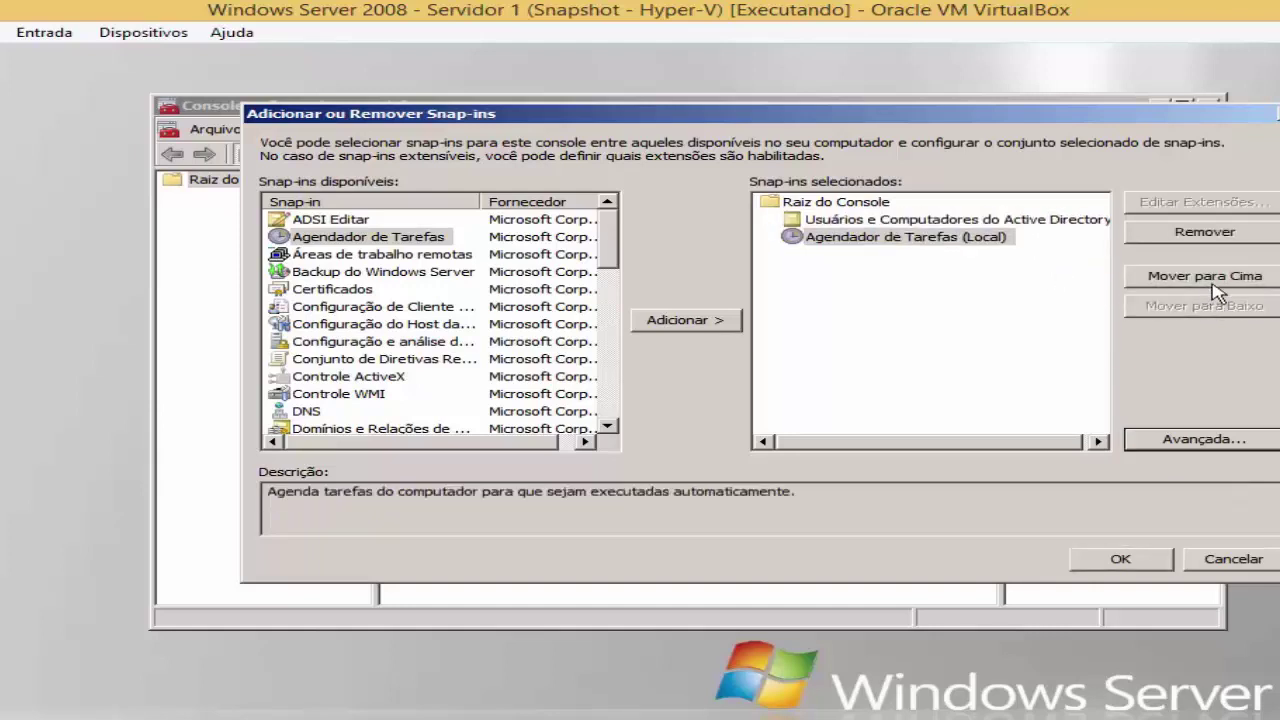
click(888, 224)
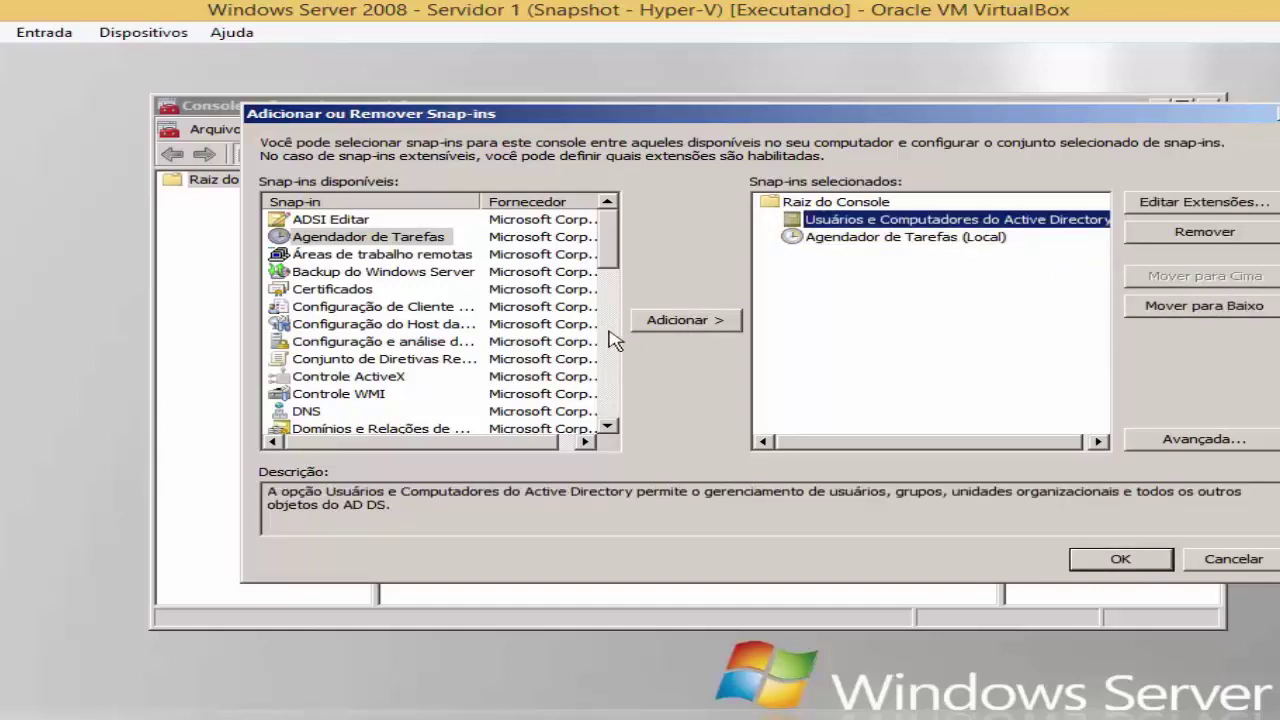
Add the Pasta snap-in to the console root from the available snap-ins.
drag(630, 258, 650, 300)
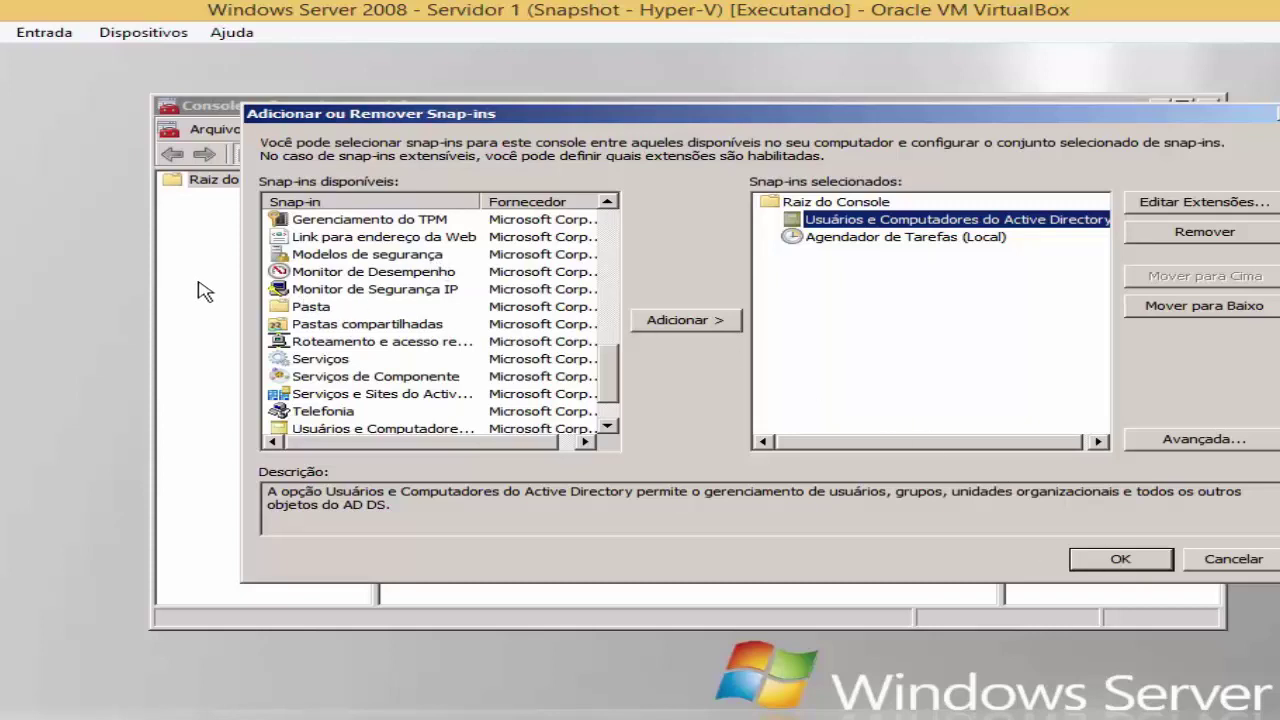
click(322, 305)
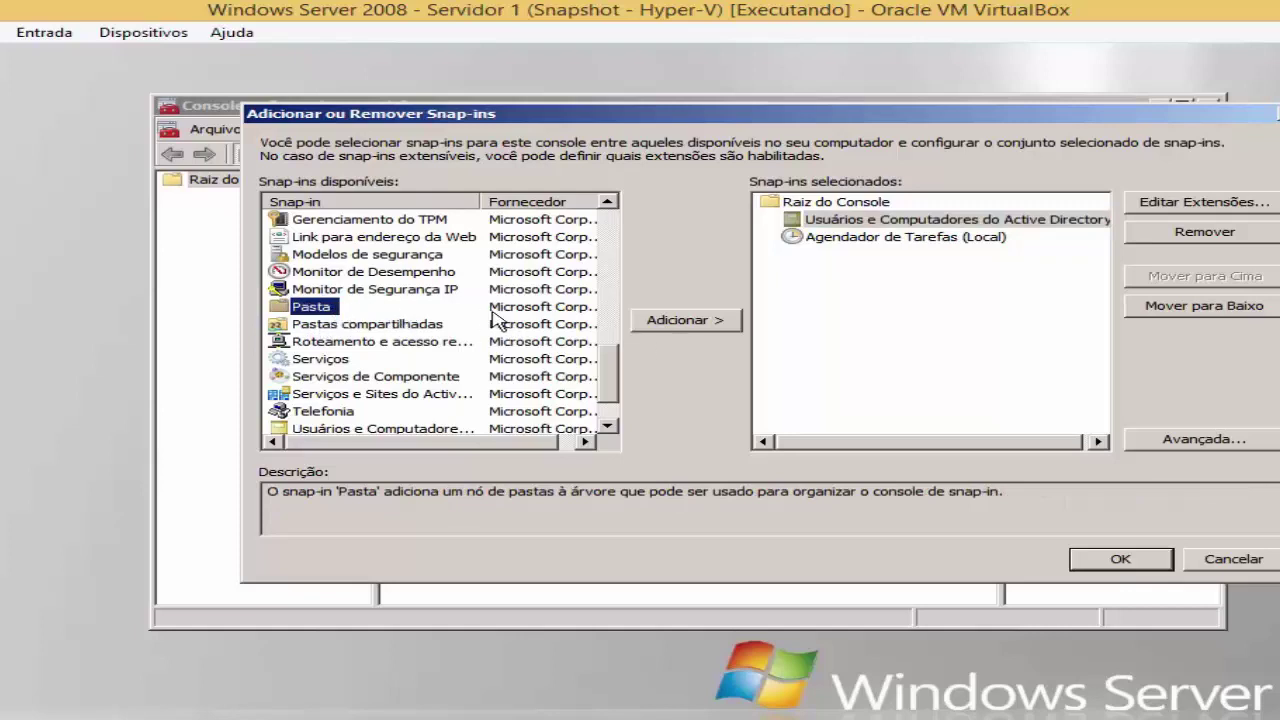
click(672, 322)
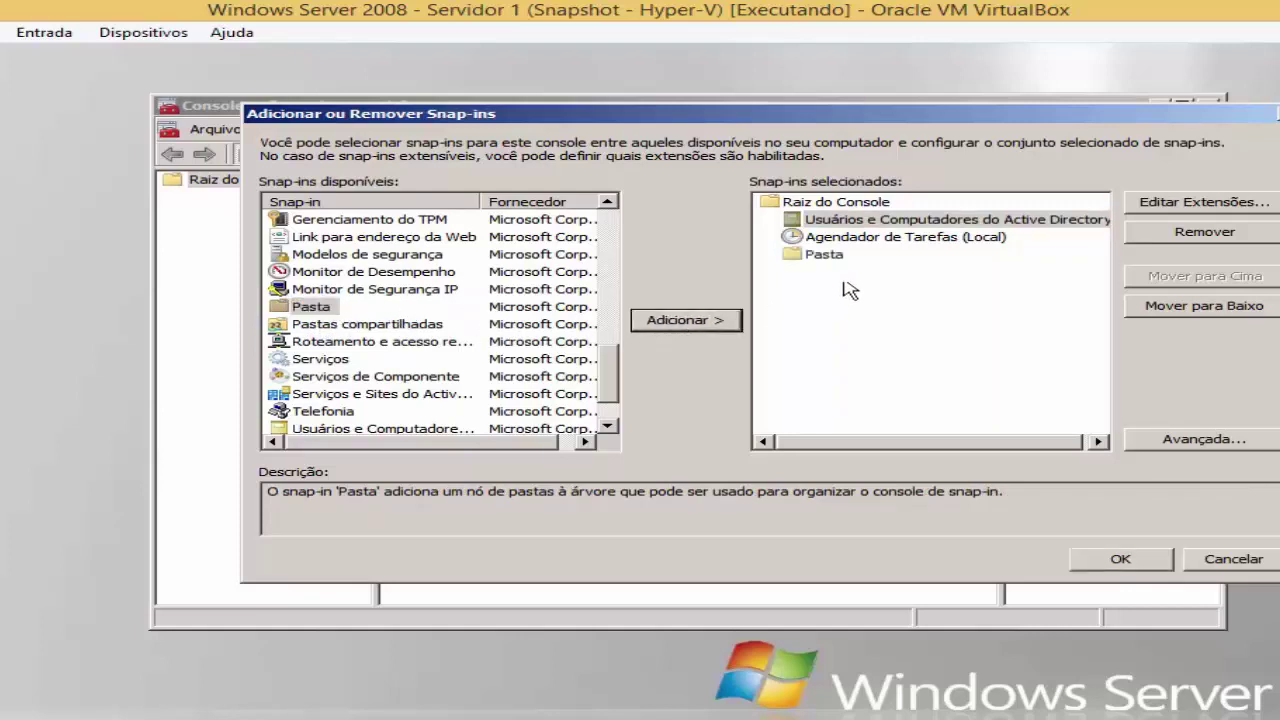
click(843, 256)
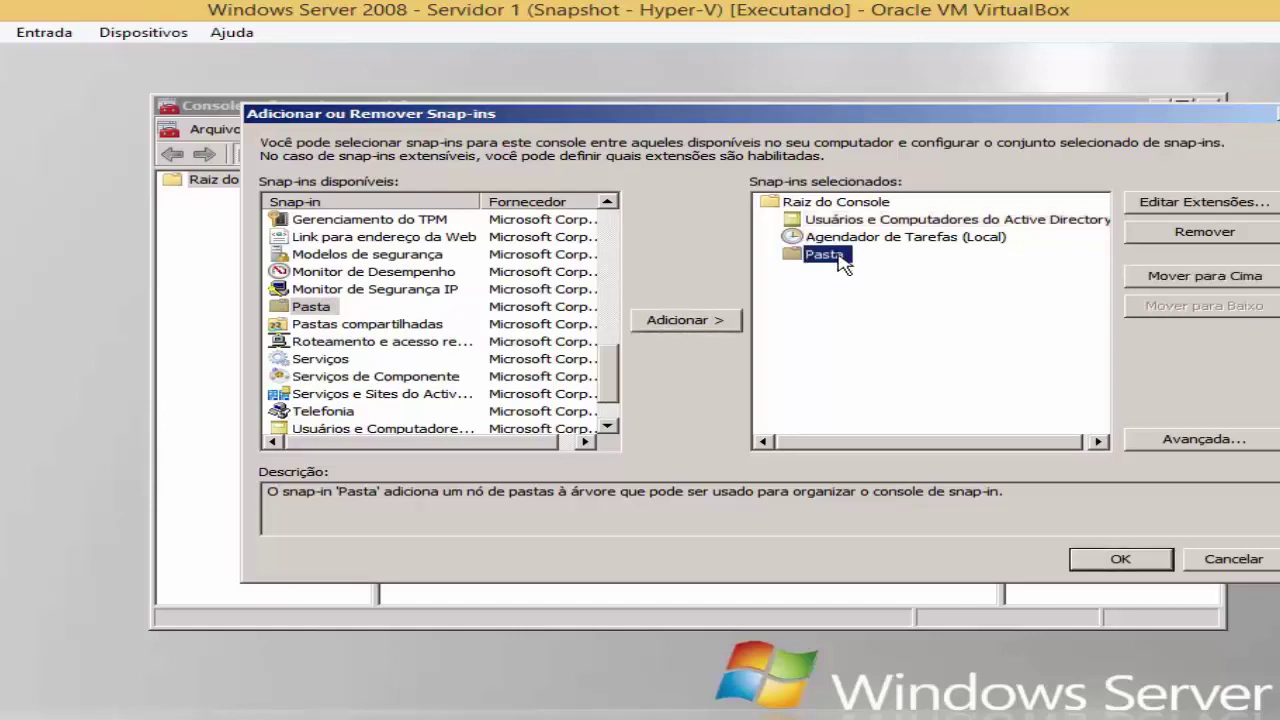
Remove the Pasta snap-in from the selected snap-ins.
click(1205, 203)
key(Escape)
click(827, 258)
click(838, 242)
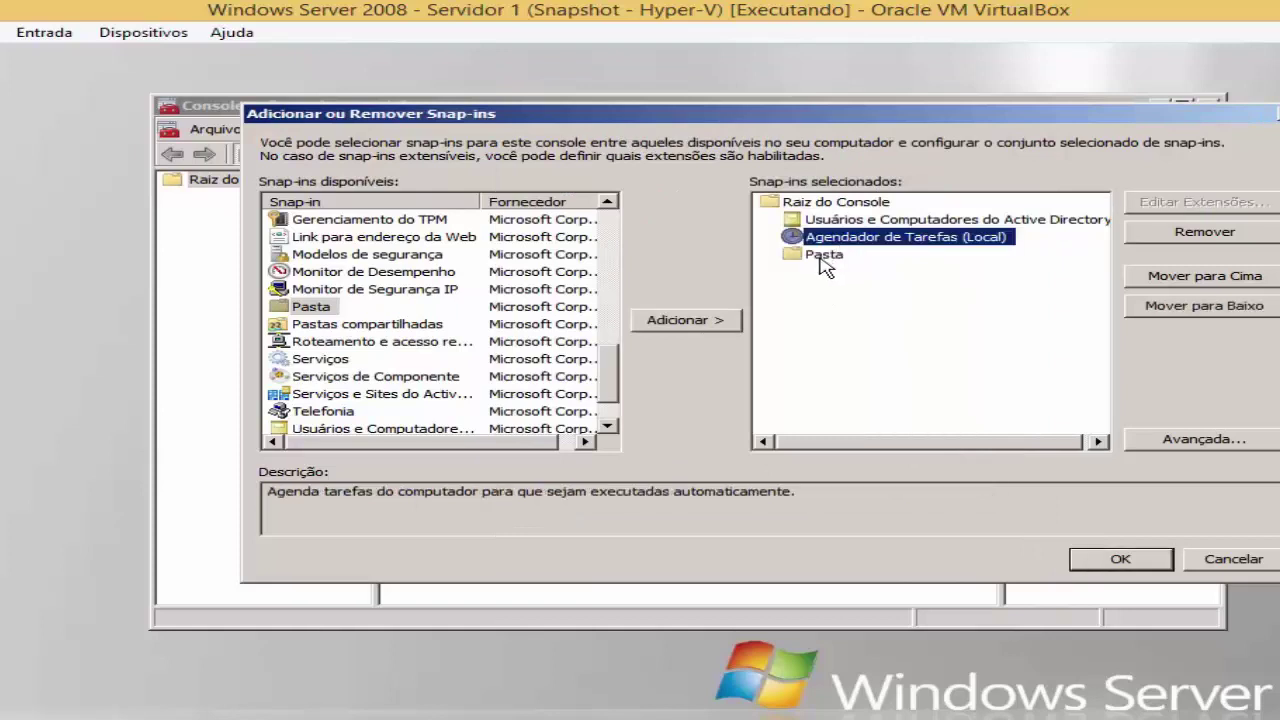
click(836, 258)
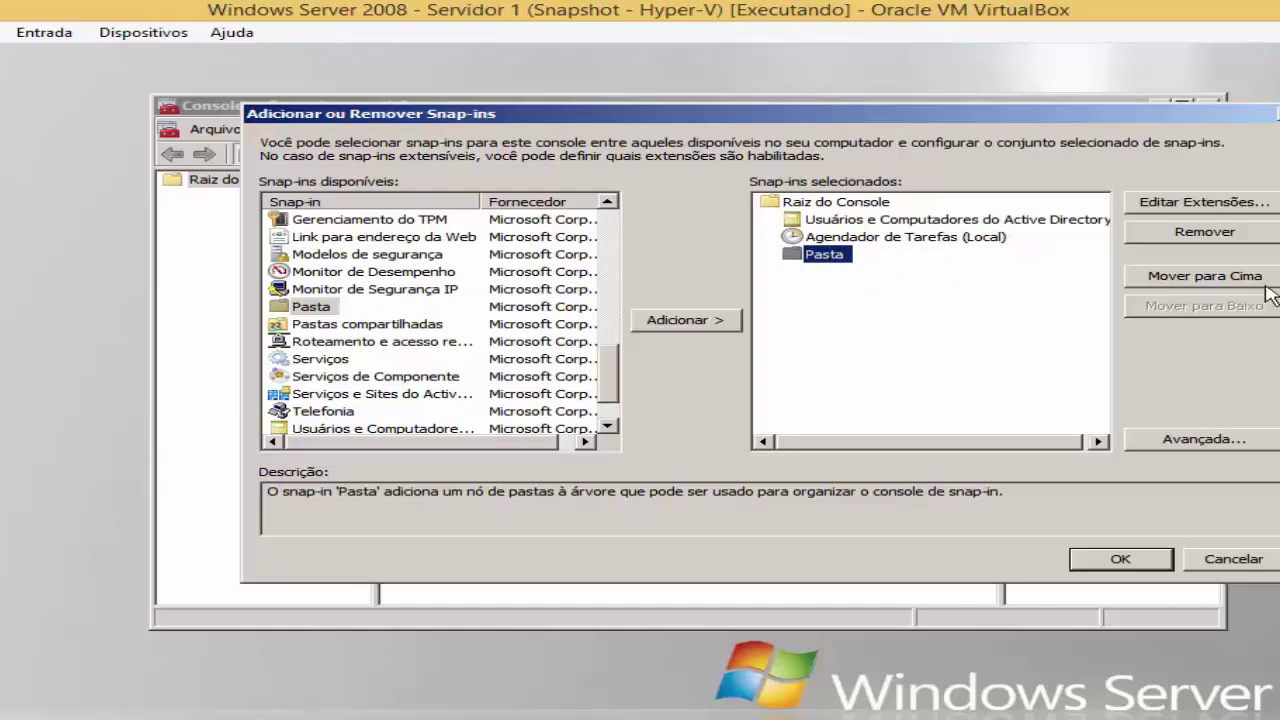
click(1233, 238)
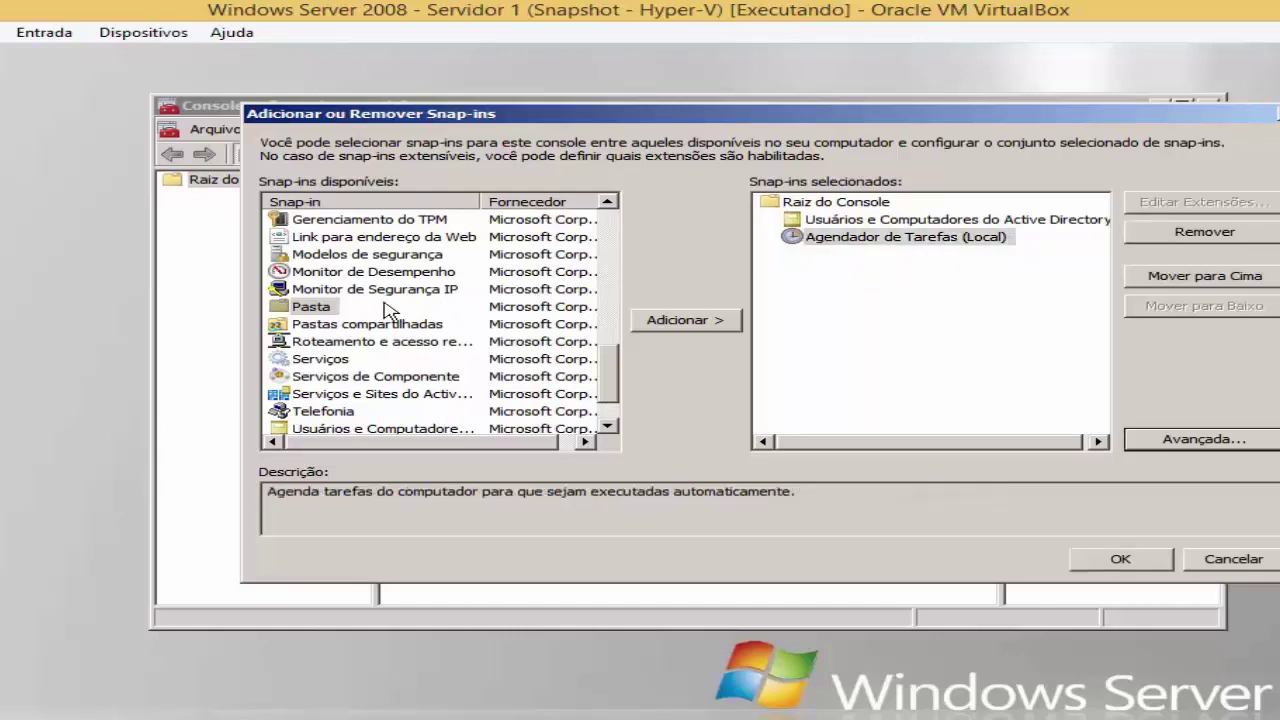
click(318, 312)
scroll(322, 318, down, 1)
scroll(418, 372, up, 4)
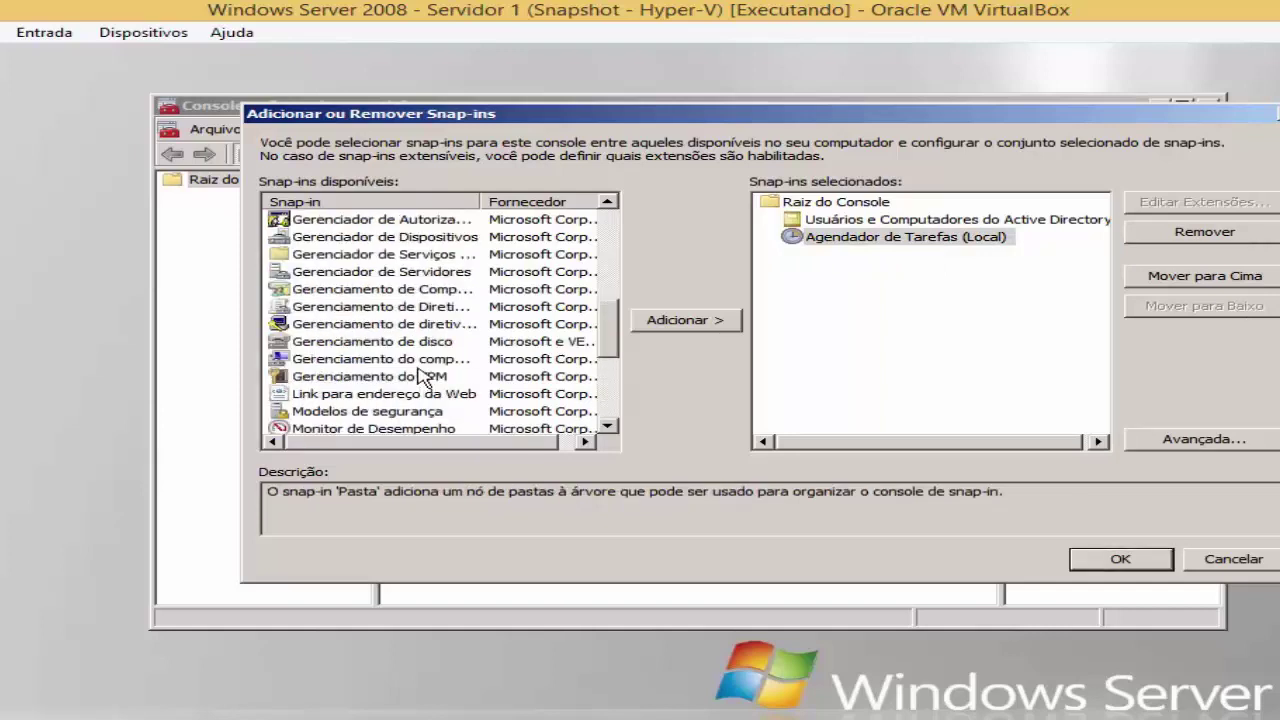
scroll(420, 350, down, 4)
click(360, 271)
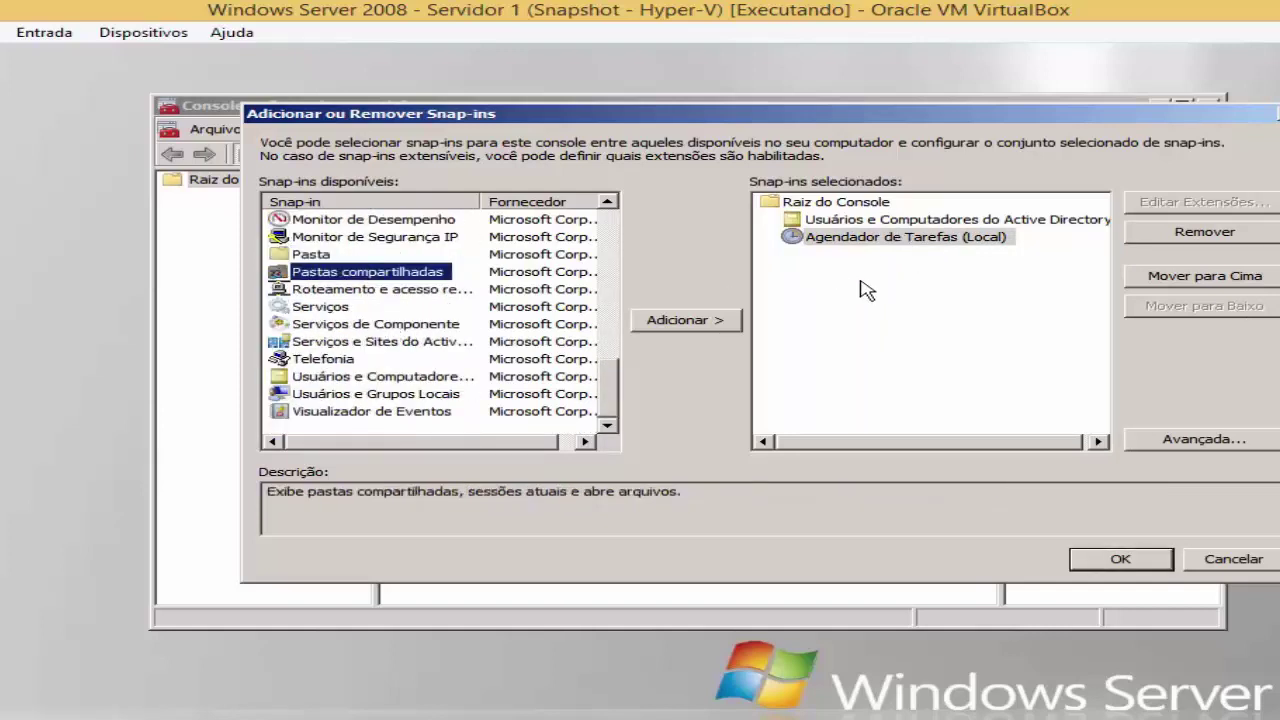
click(305, 254)
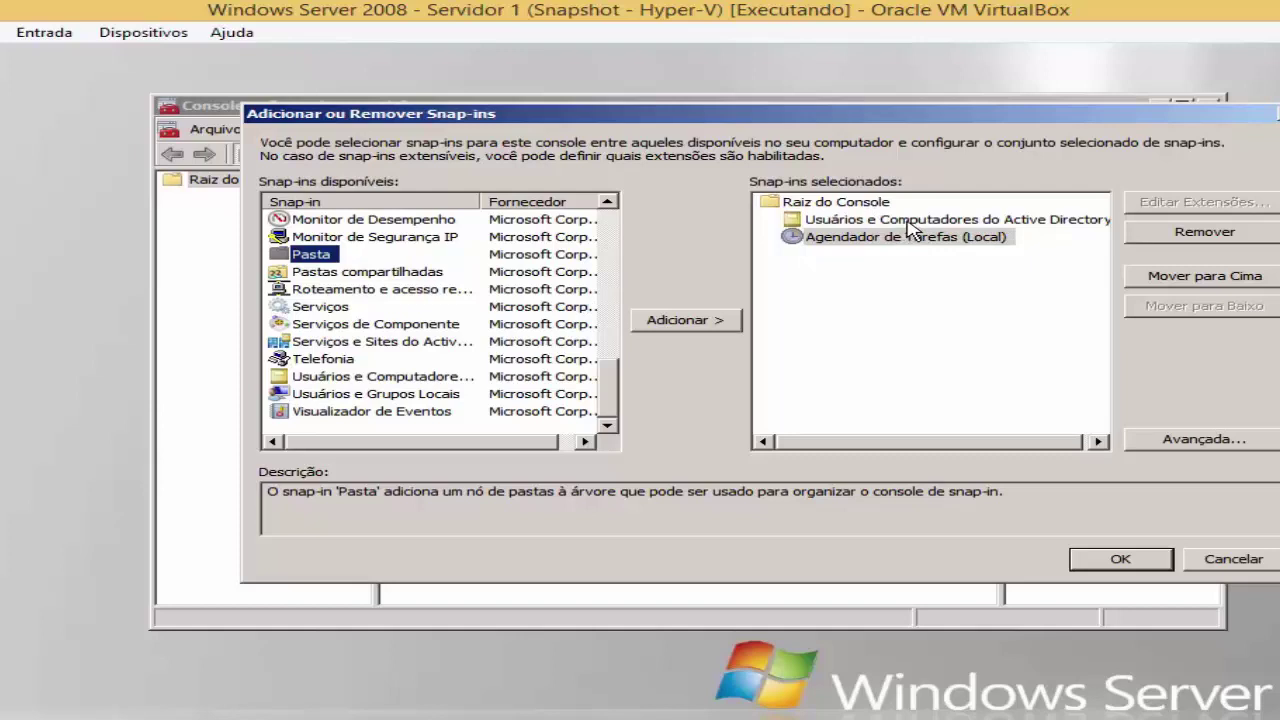
Apply the selected snap-ins to the console and expand the Usuários e Computadores do Active Directory node.
drag(450, 114, 482, 119)
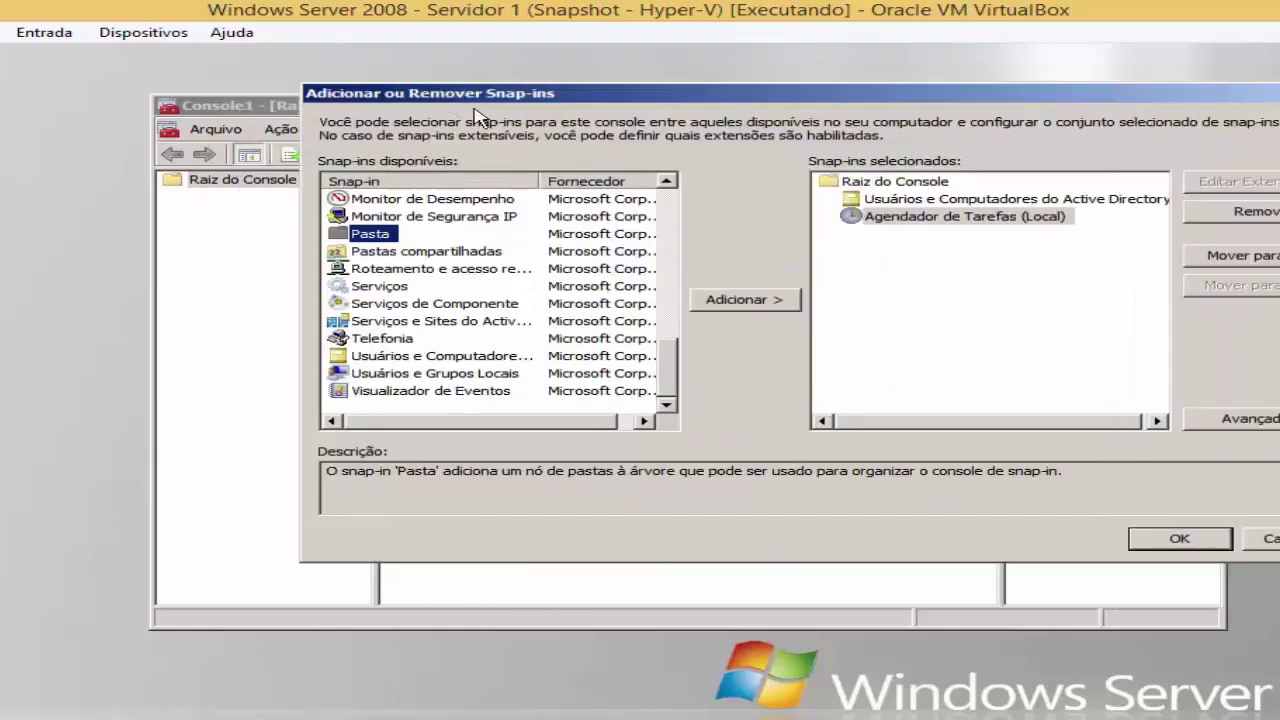
click(1200, 539)
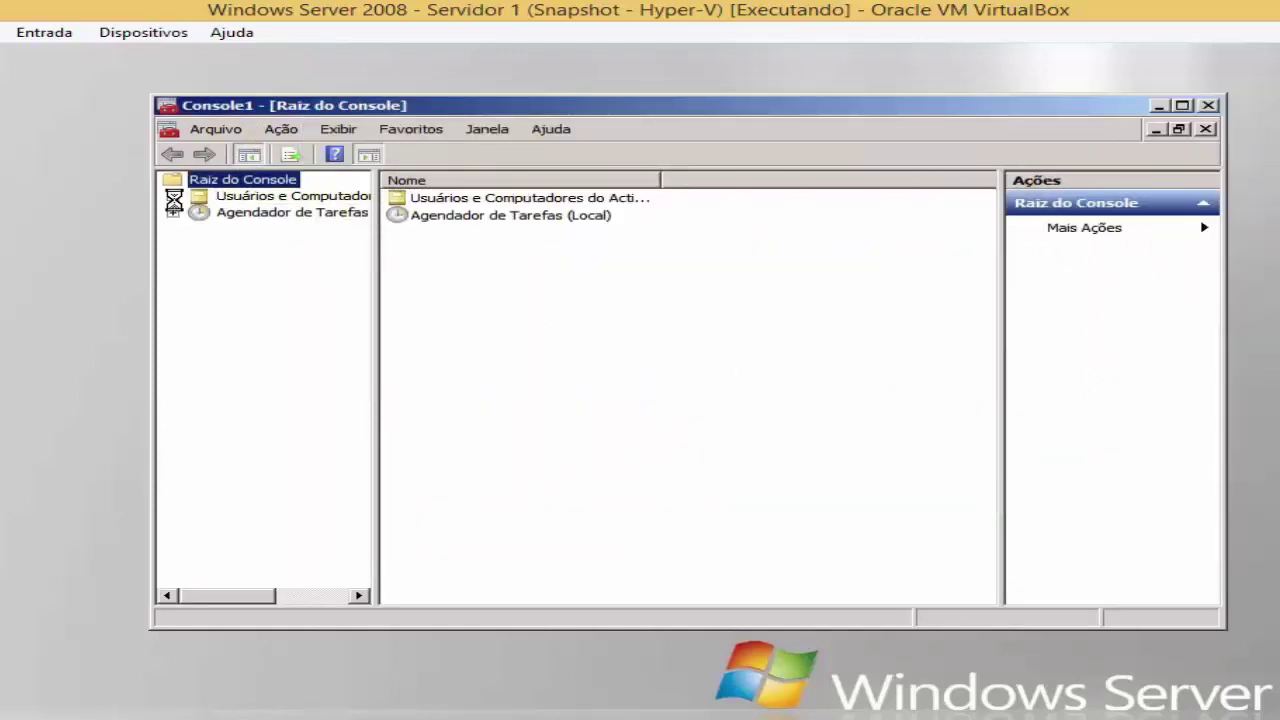
click(172, 196)
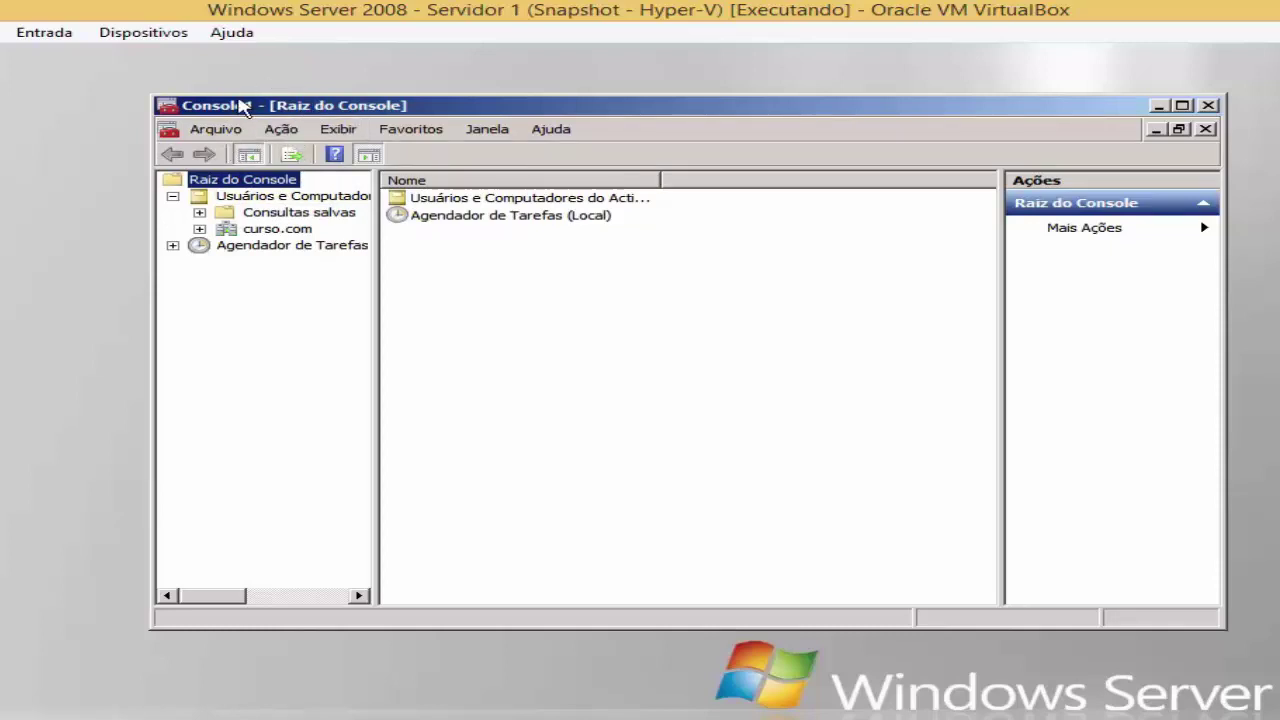
Save the console as ConsoleADeAgendador in the Ferramentas Administrativas folder.
click(216, 129)
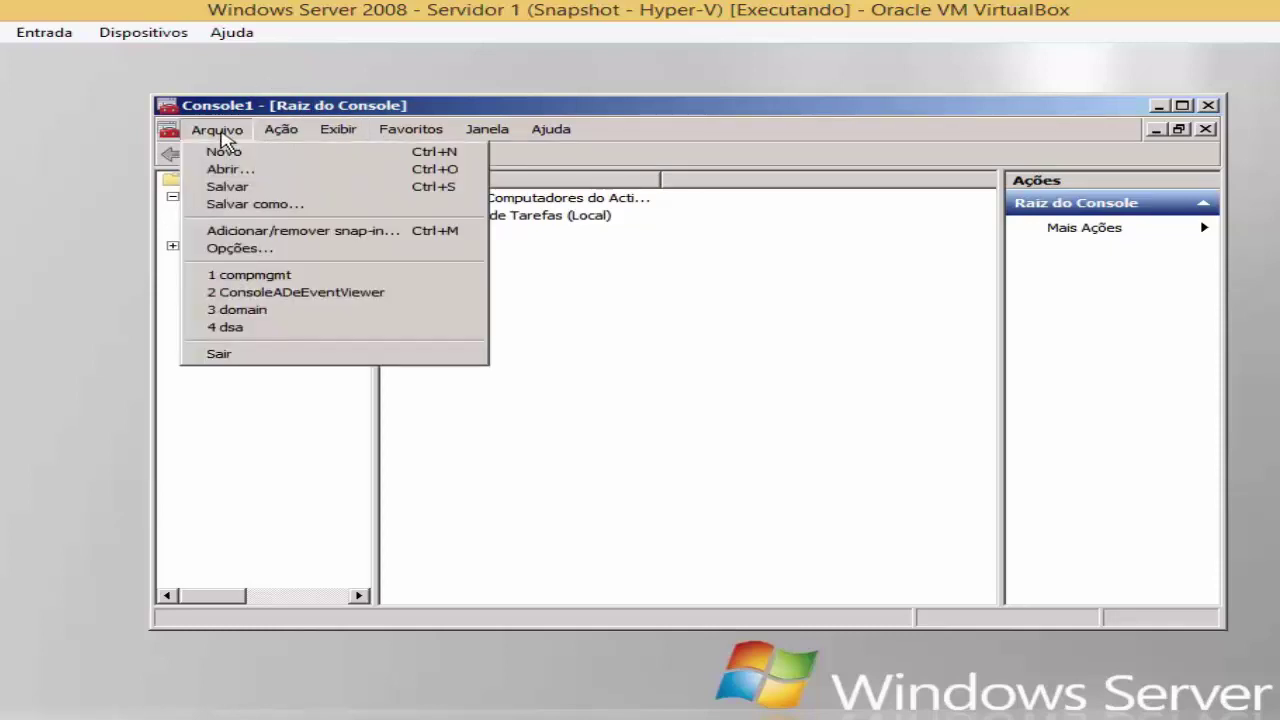
click(313, 212)
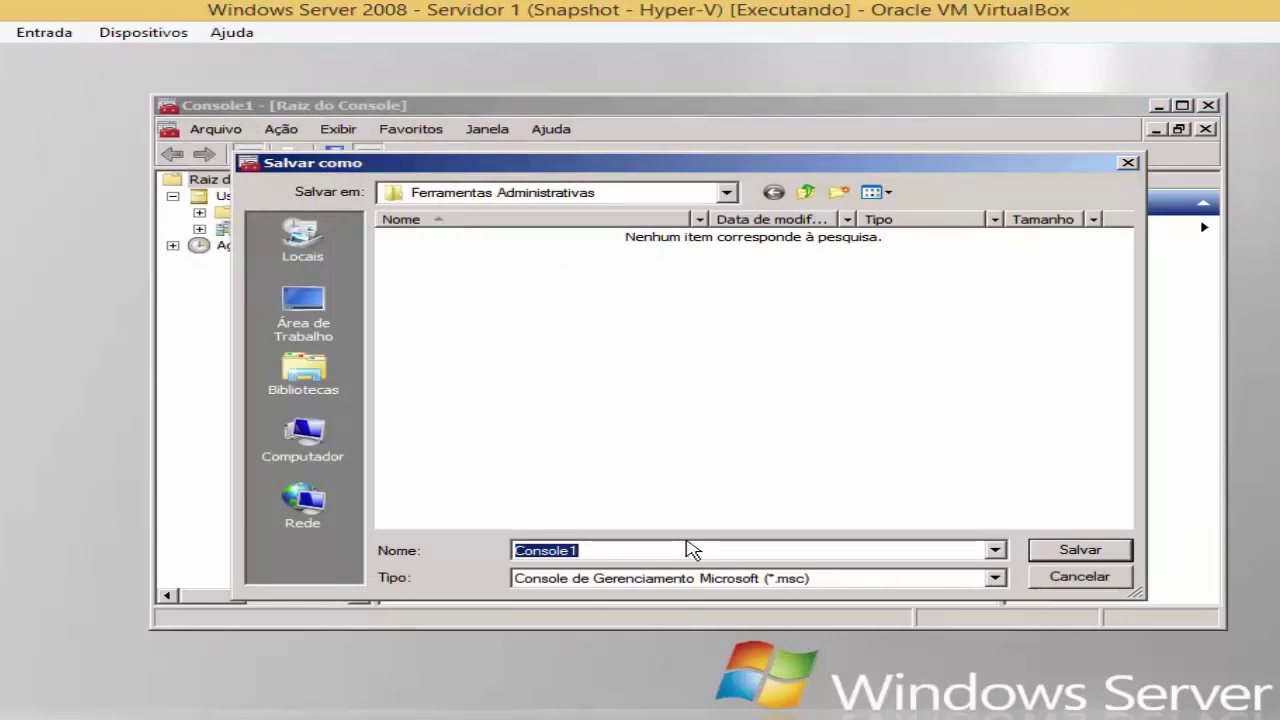
text(Cons)
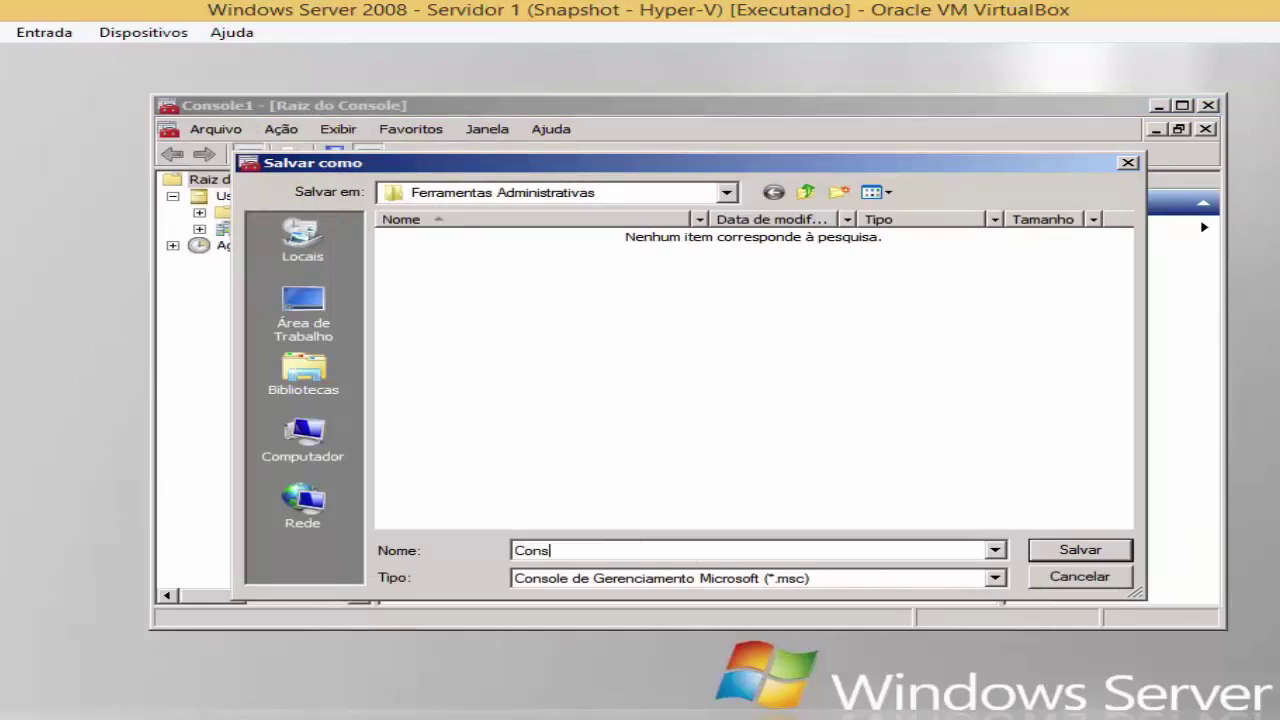
text(oleADeAgendador)
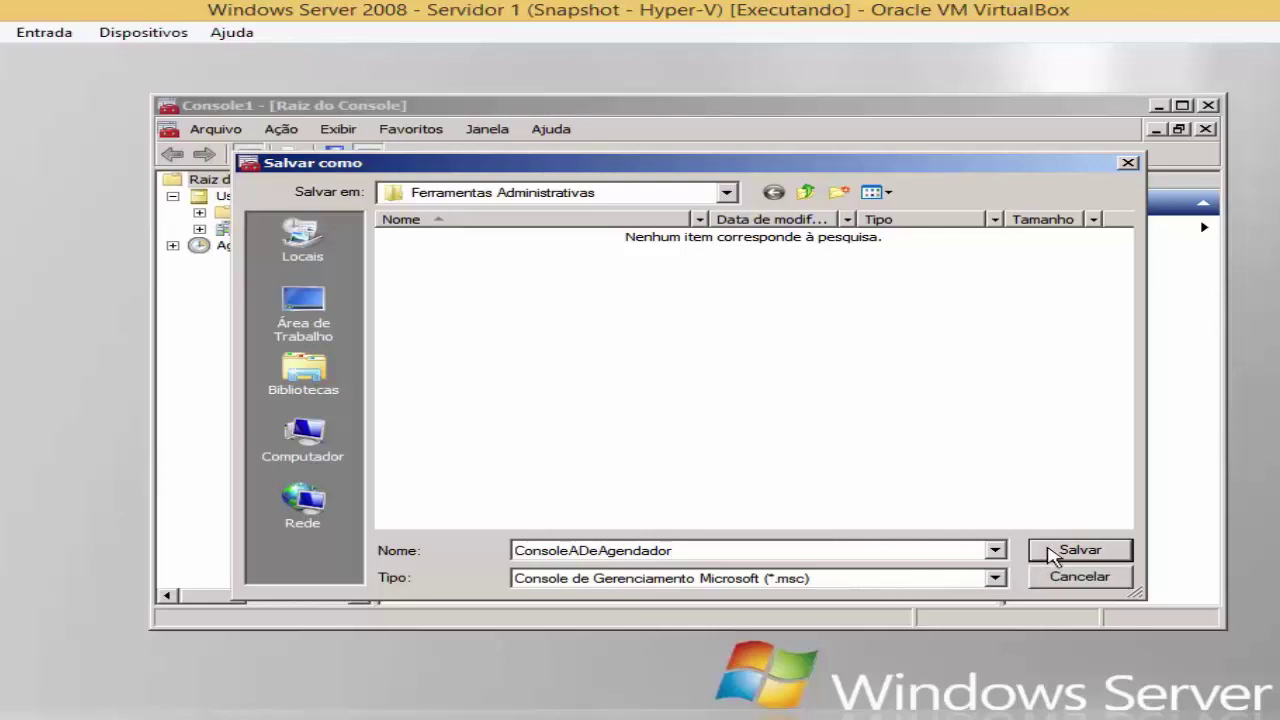
click(1050, 550)
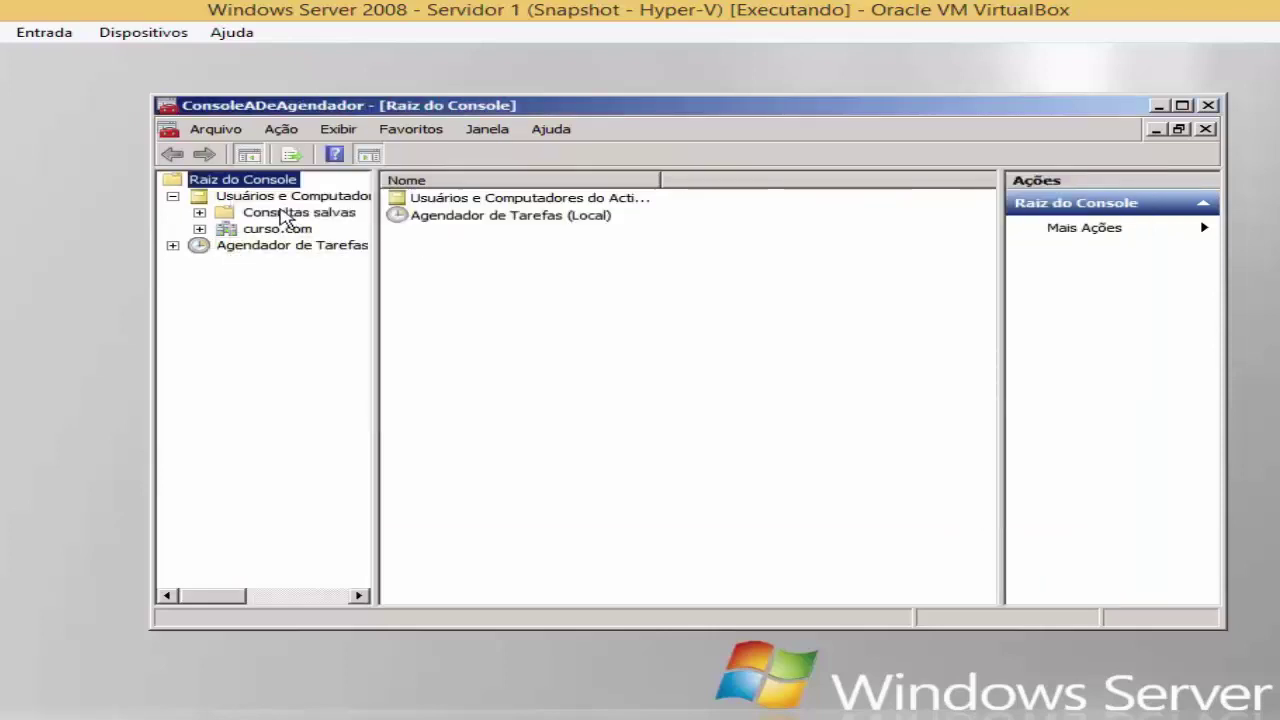
Save the console again as ConsoleADeAgendador on the Área de Trabalho and select its desktop icon.
click(210, 130)
click(276, 207)
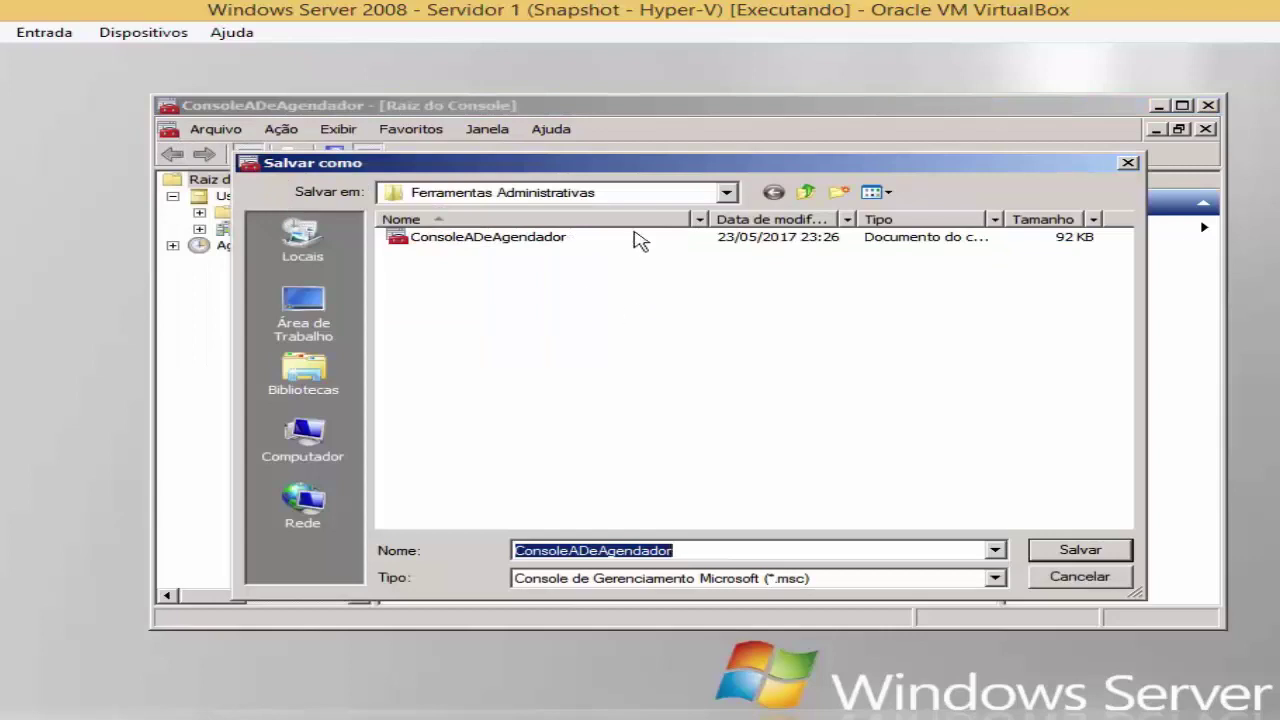
click(322, 310)
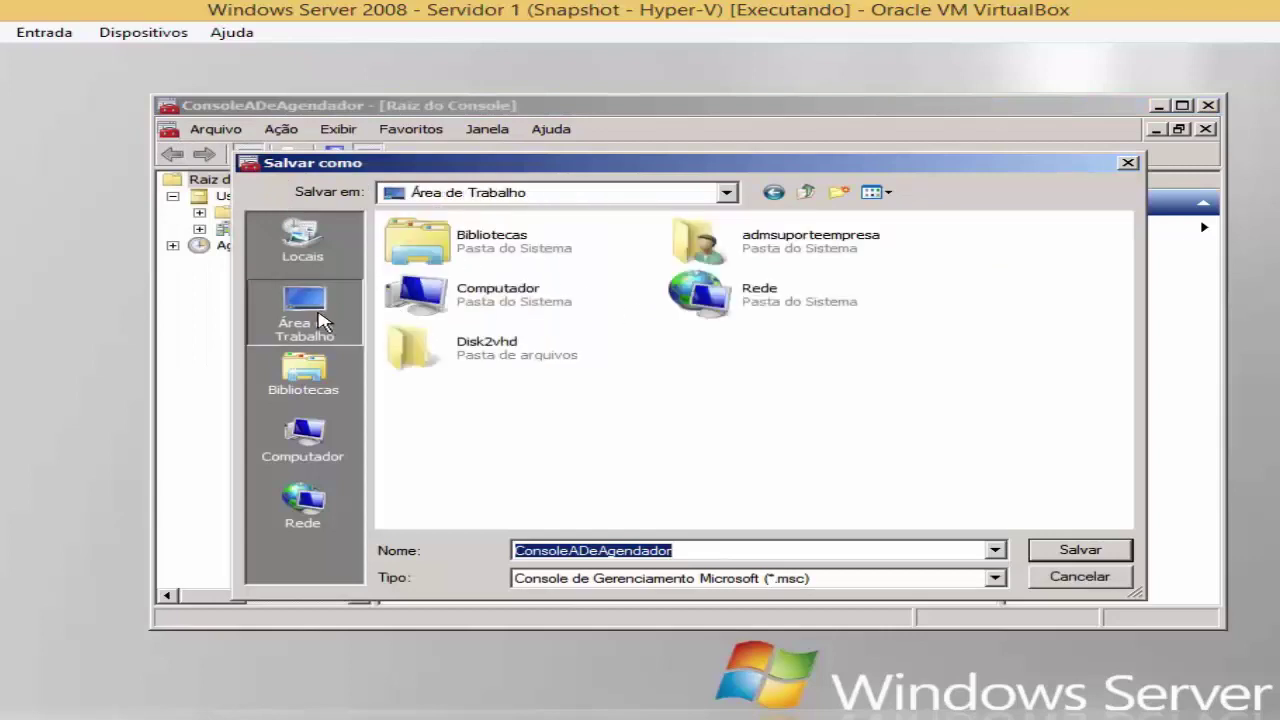
click(740, 545)
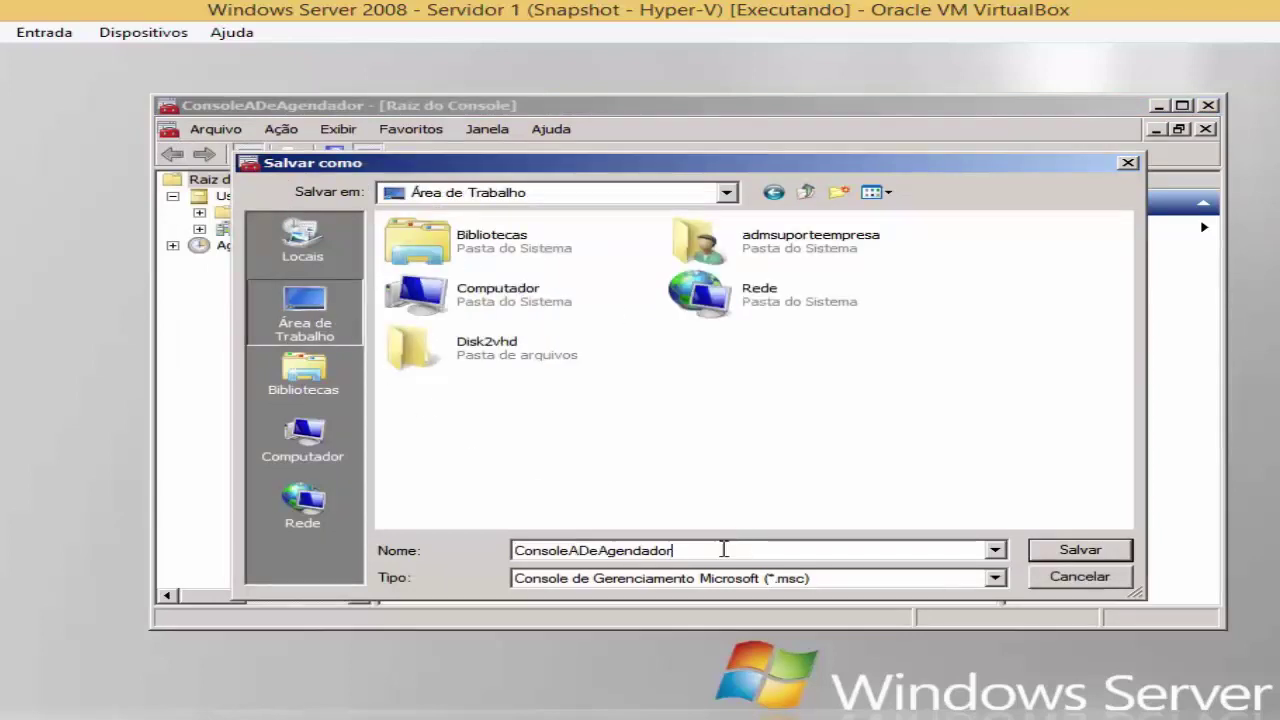
click(1088, 557)
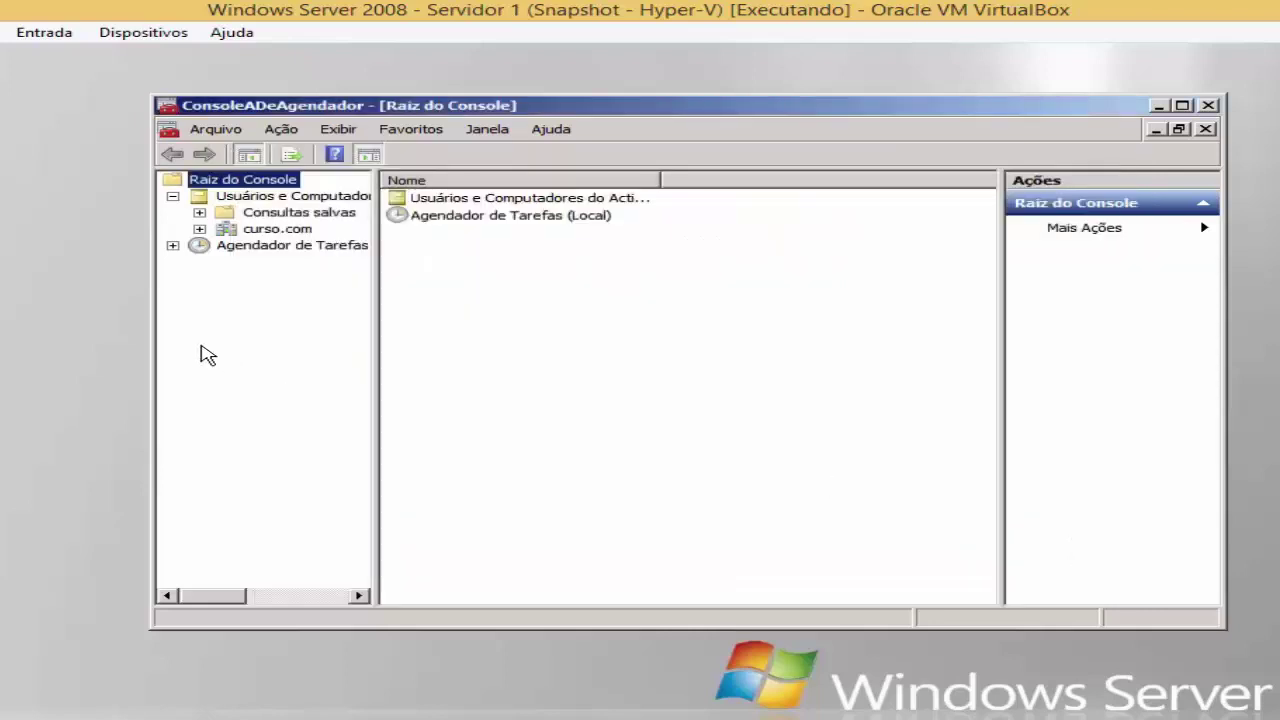
click(4, 308)
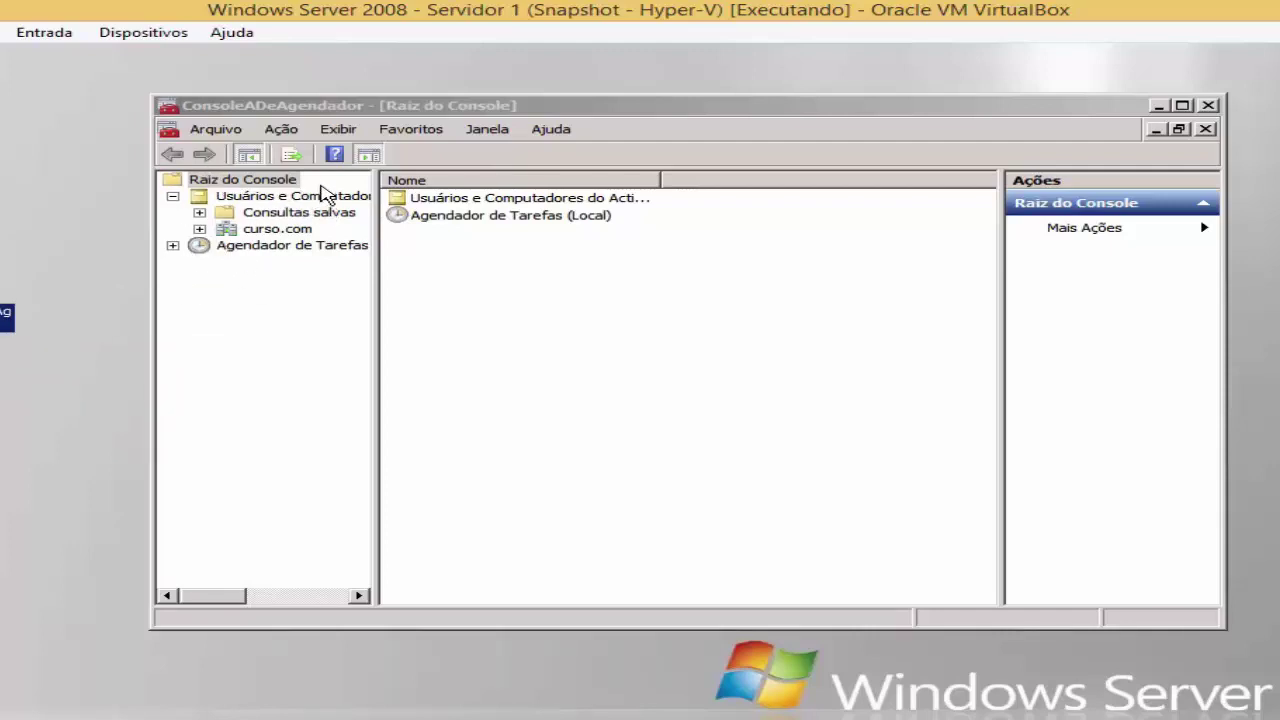
Display Agendador de Tarefas (Local) with only its node expanded, and close the console, saving its settings to ConsoleADeAgendador.
click(266, 250)
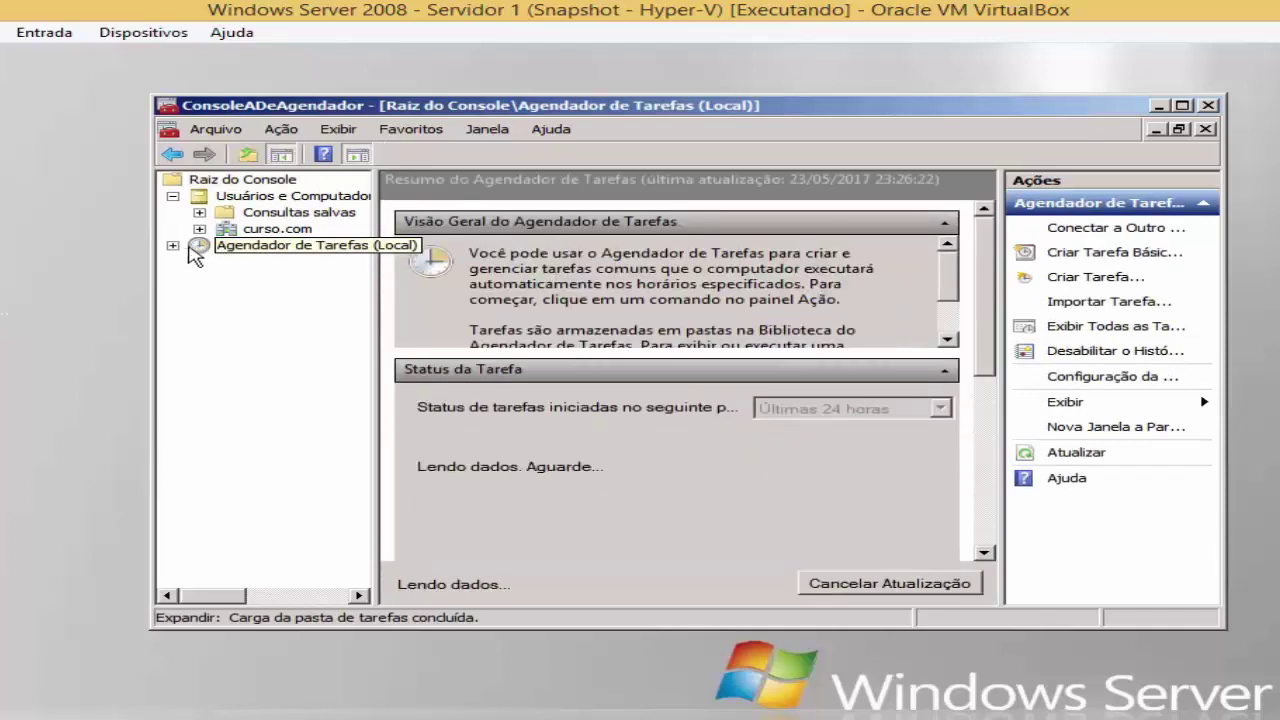
click(172, 246)
click(172, 196)
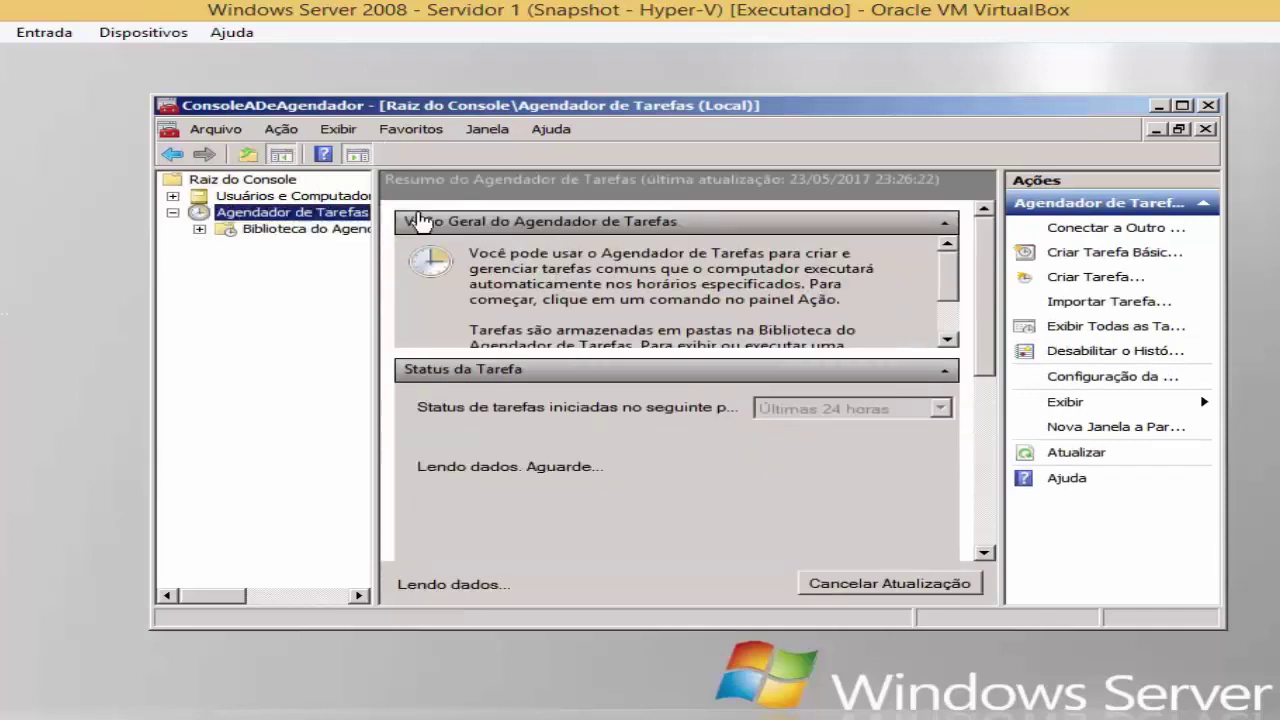
click(1208, 105)
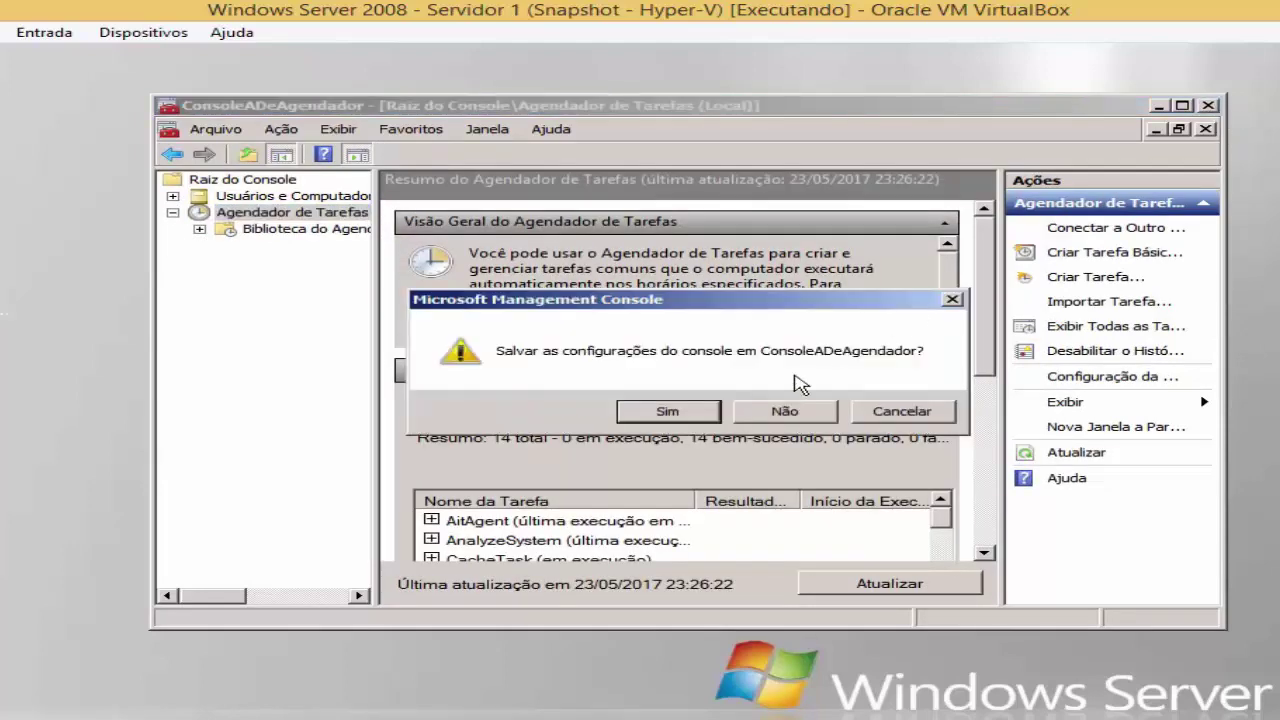
click(668, 411)
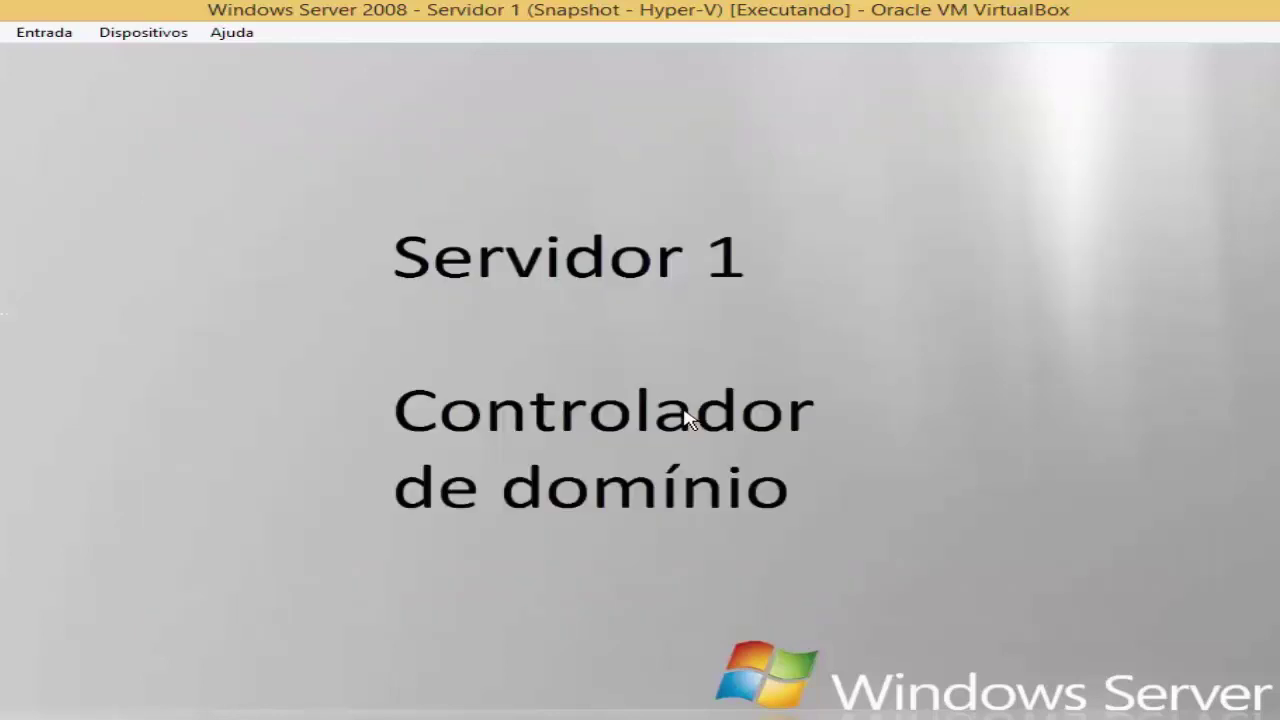
Reopen ConsoleADeAgendador from the desktop and expand the Usuários e Computadores do Active Directory node.
double_click(3, 302)
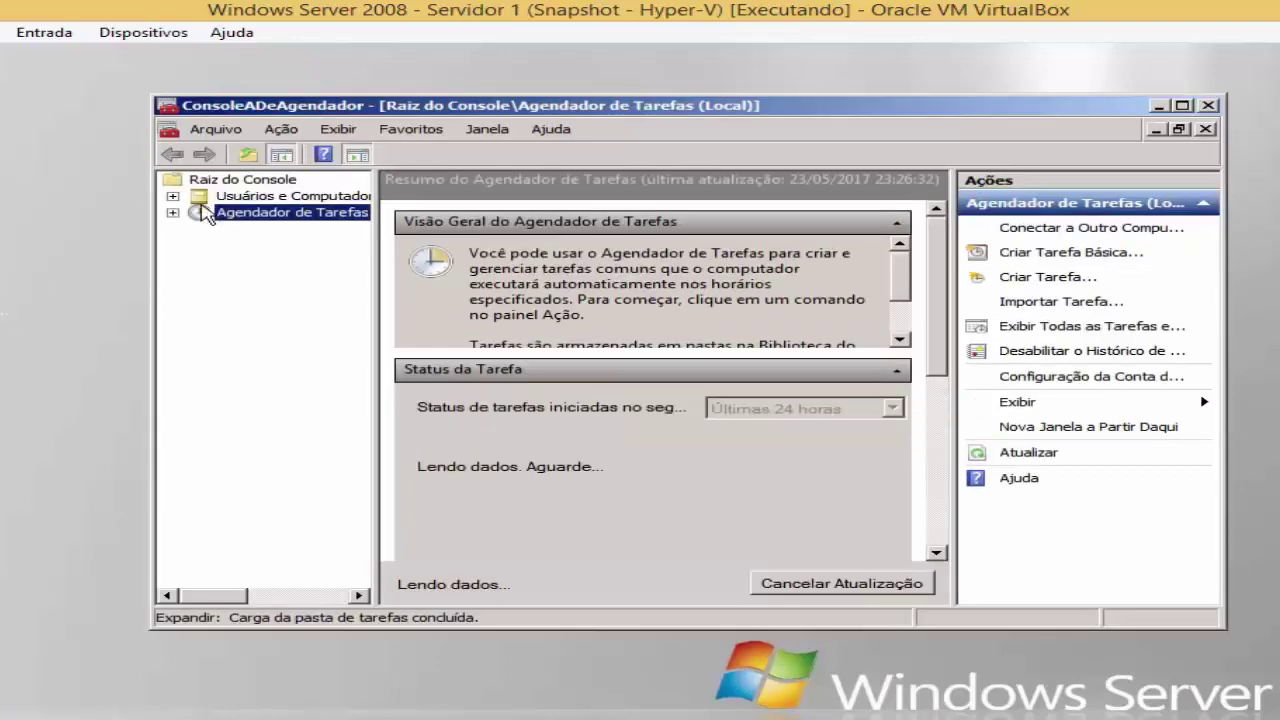
click(172, 196)
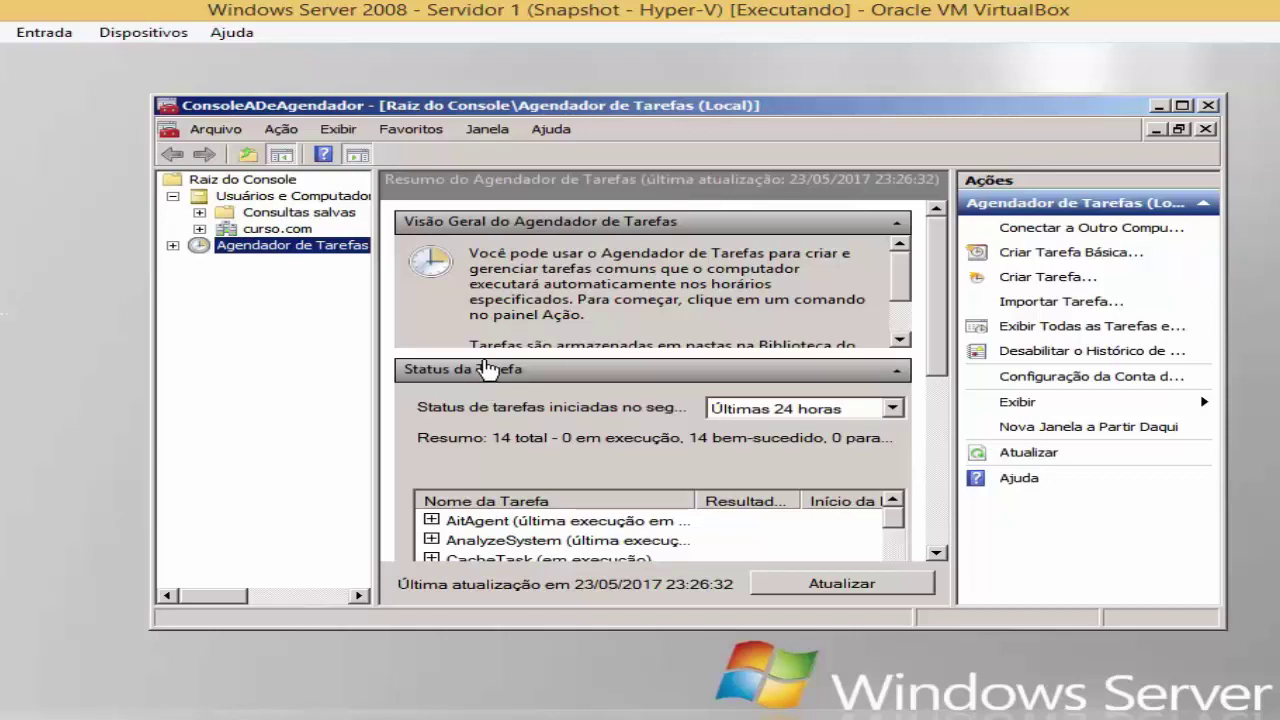
Look through the Windows Ferramentas Administrativas list for the individual tools and return to the custom console.
key(super)
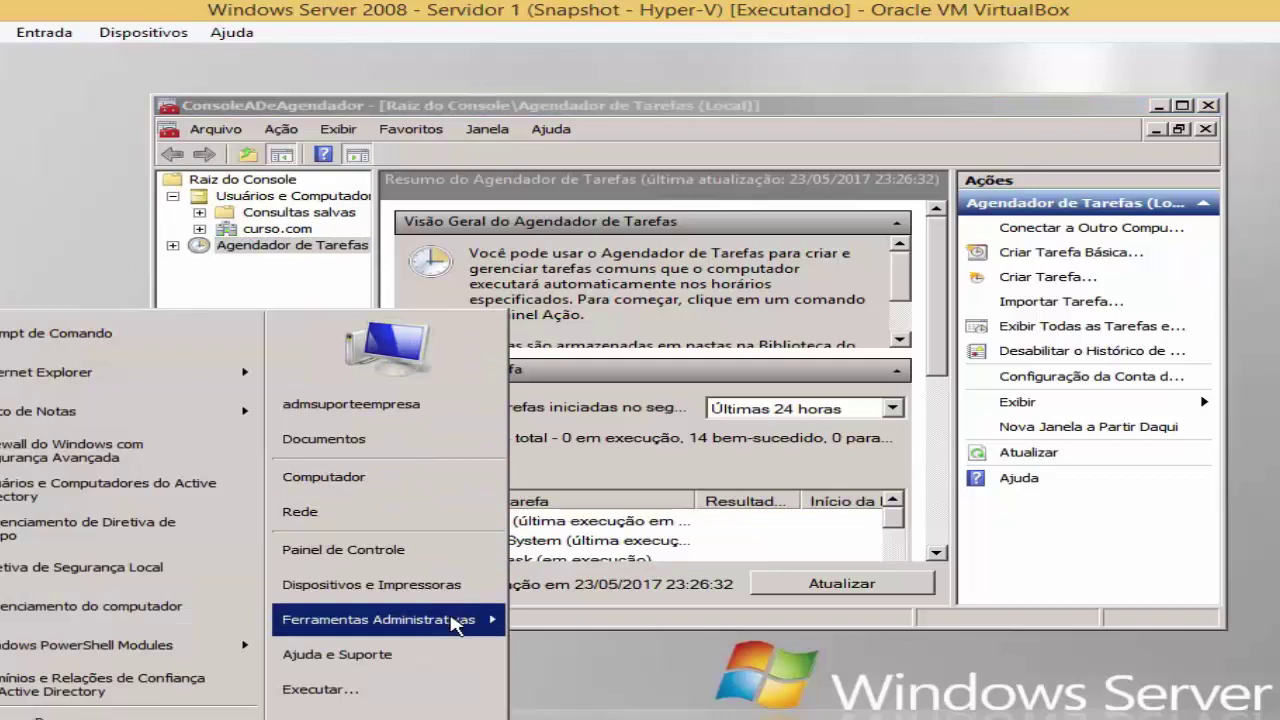
mouse_move(440, 619)
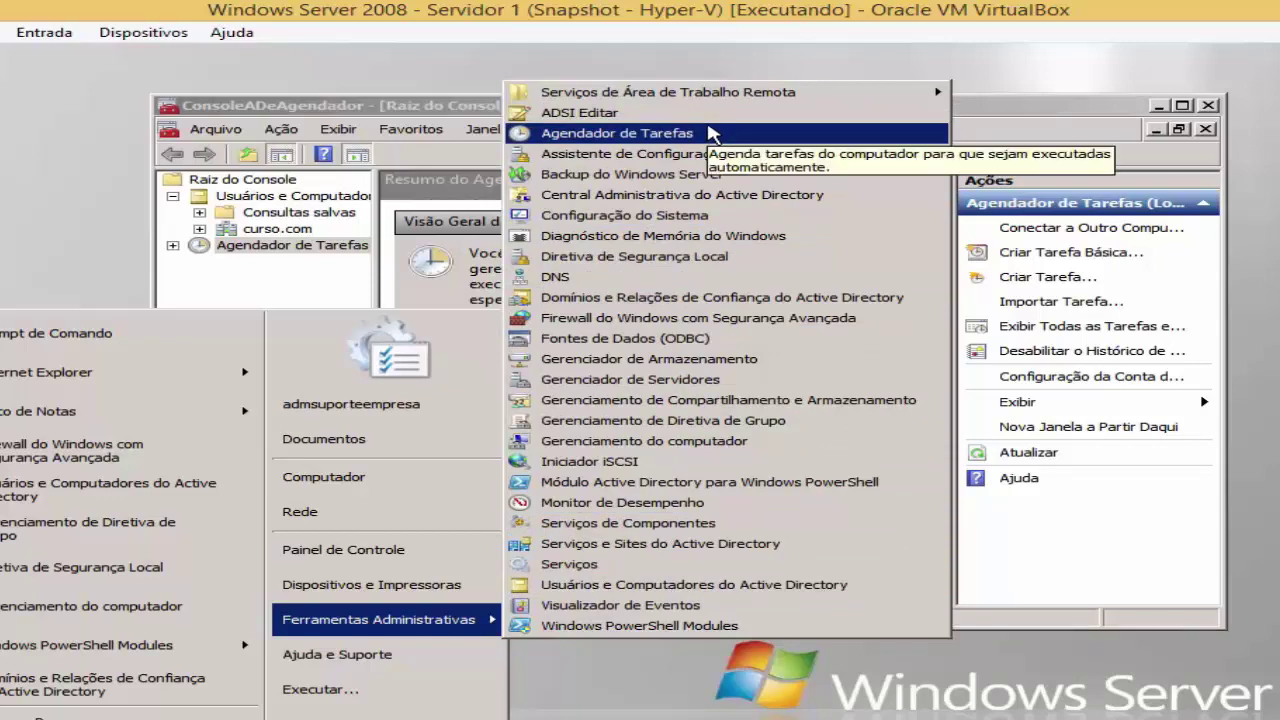
click(308, 97)
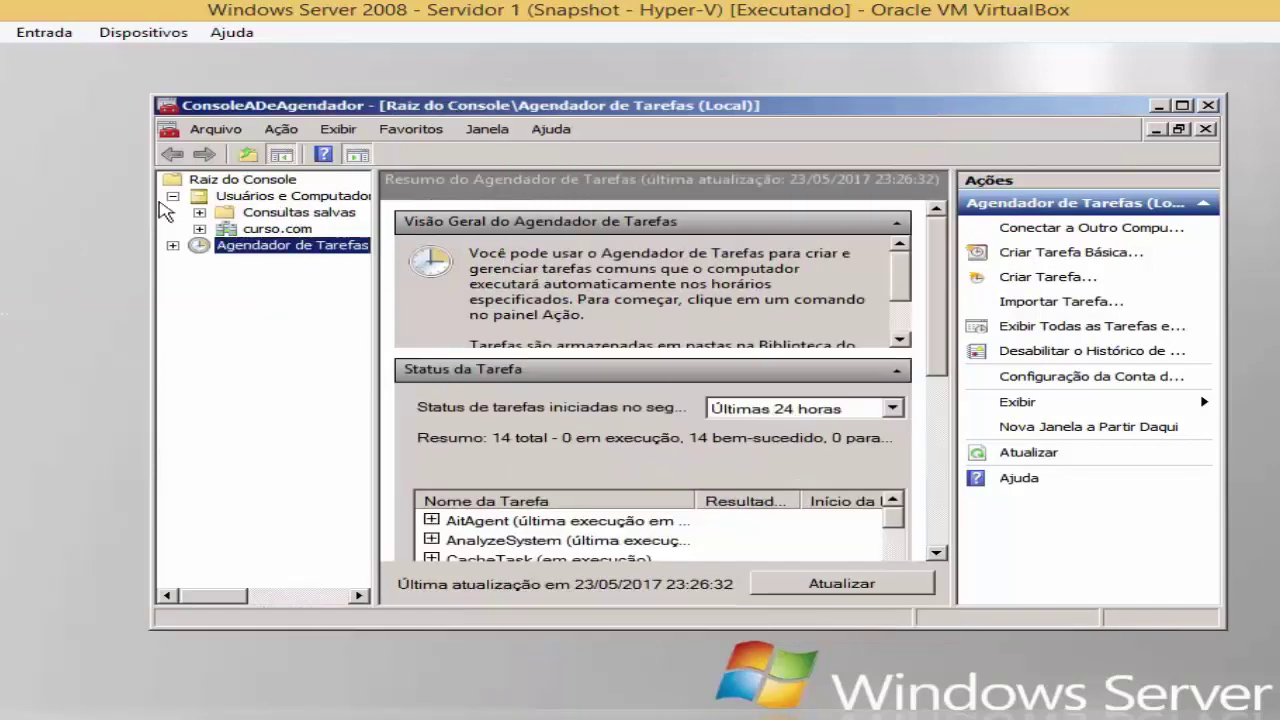
Expand the Agendador de Tarefas node, and display curso.com followed by the Usuários e Computadores do Active Directory root.
click(172, 245)
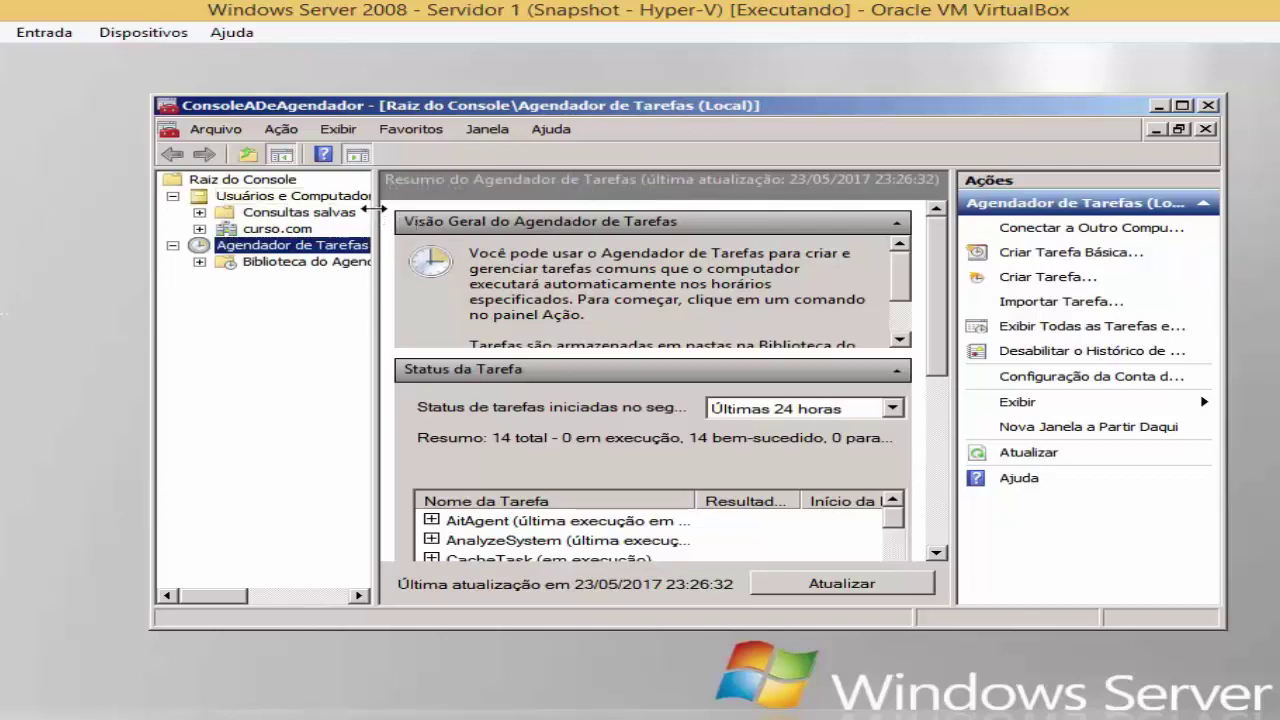
click(549, 203)
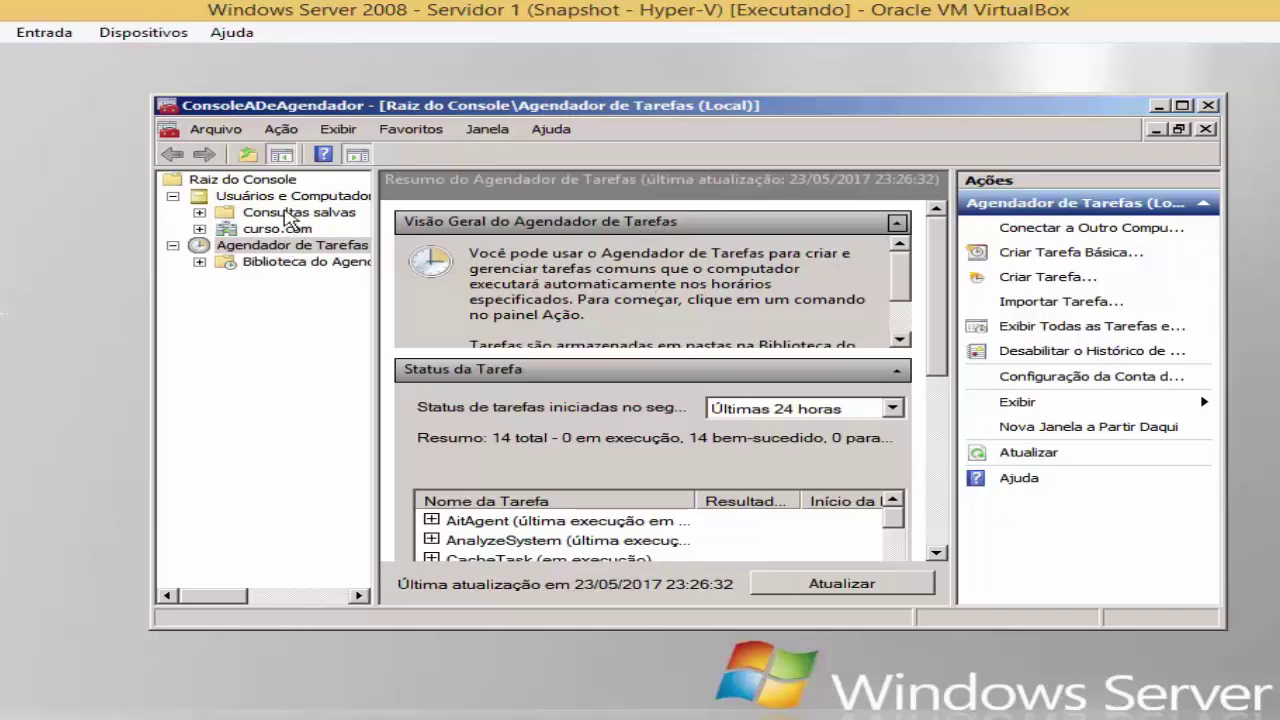
click(310, 200)
click(277, 229)
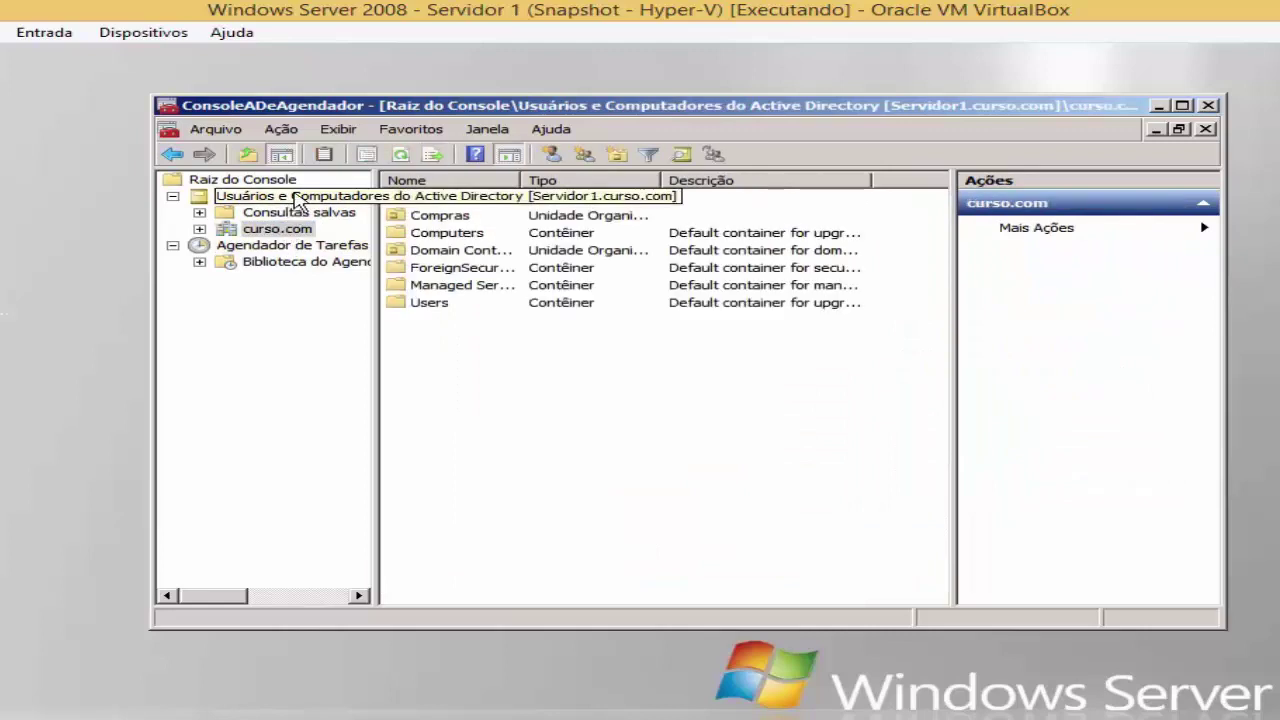
click(290, 198)
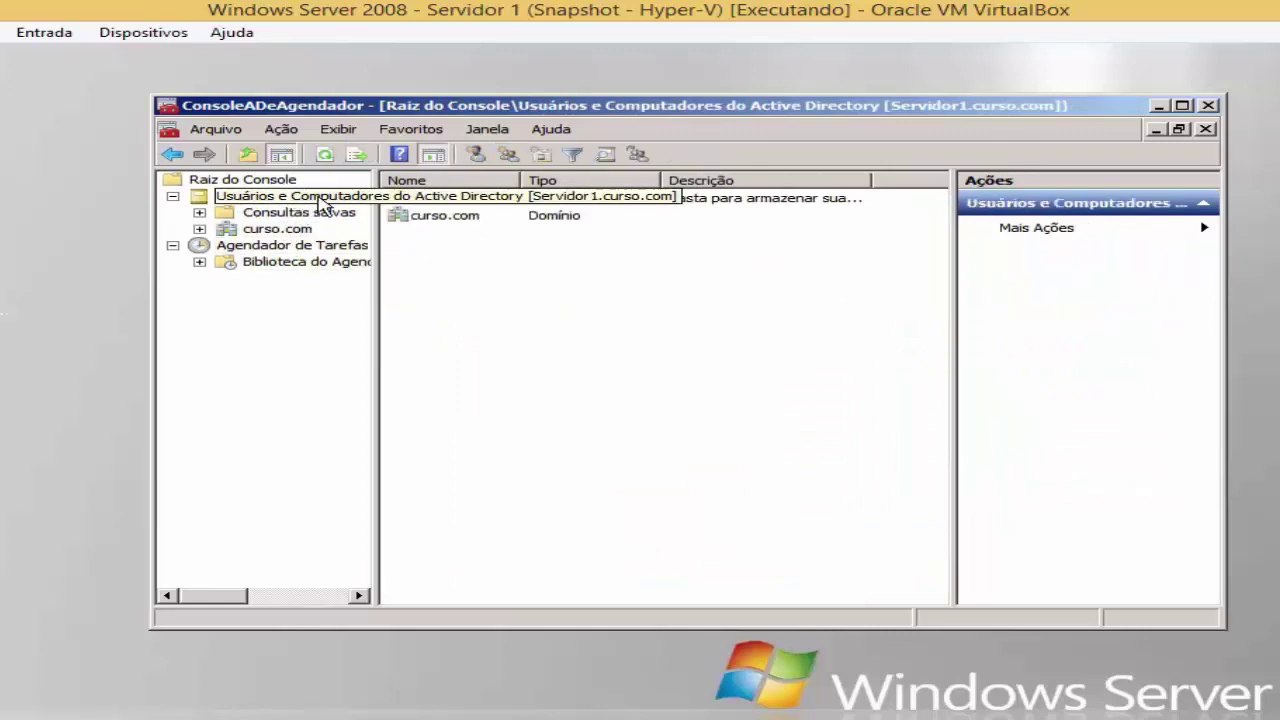
Expand the curso.com domain and view its Builtin, Compras, Computers and Managed Service Accounts containers.
click(200, 229)
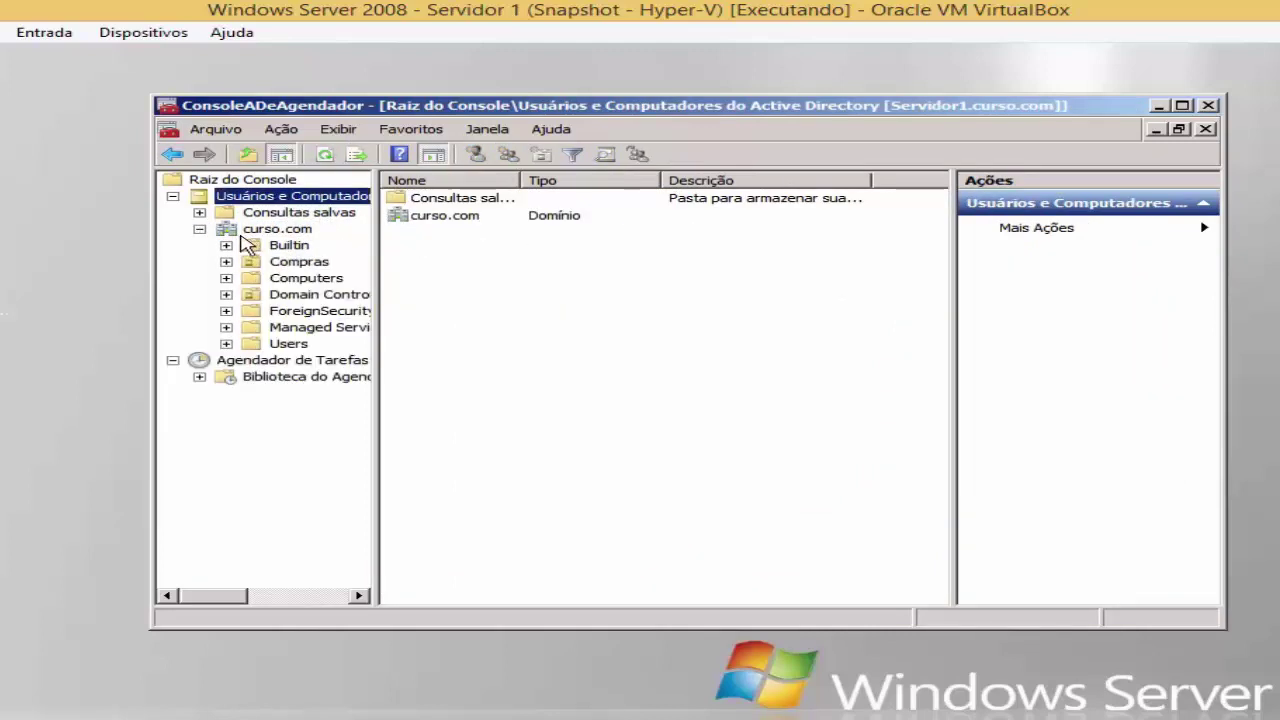
click(289, 245)
click(299, 261)
click(305, 278)
click(318, 327)
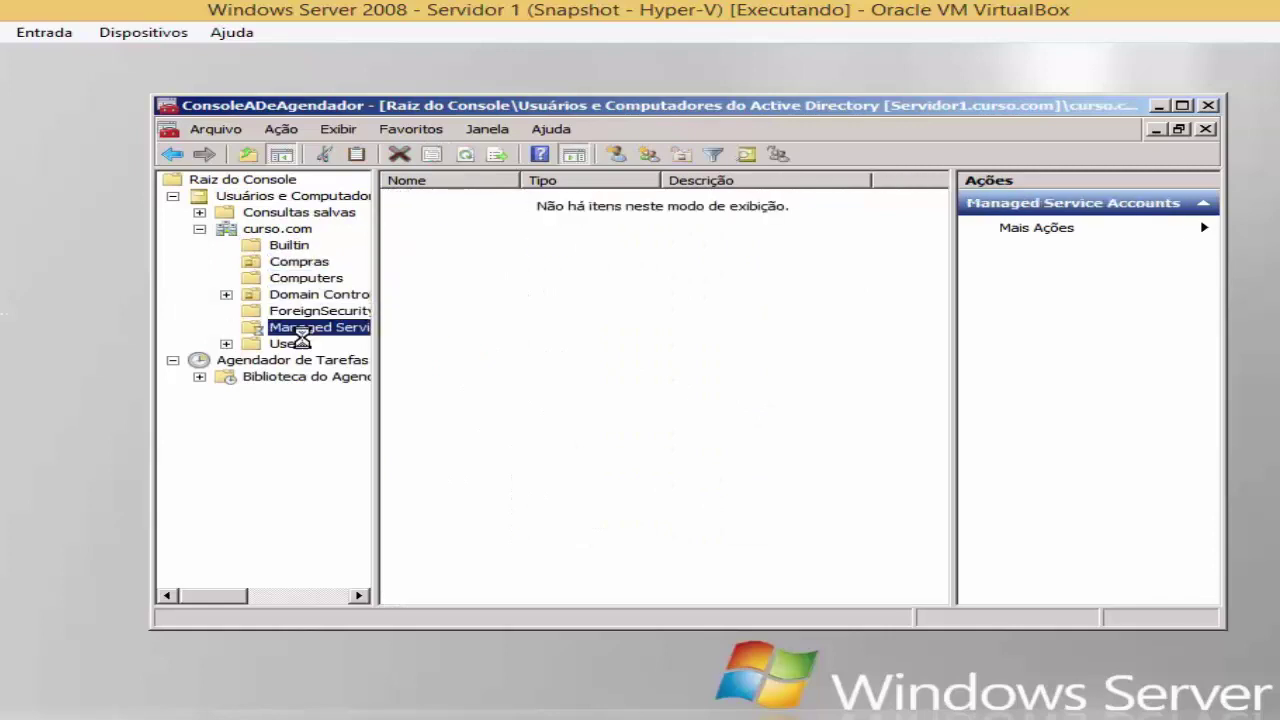
Expand the Agendador de Tarefas library down to Microsoft\Windows and return to the Usuários e Computadores do Active Directory node.
click(173, 360)
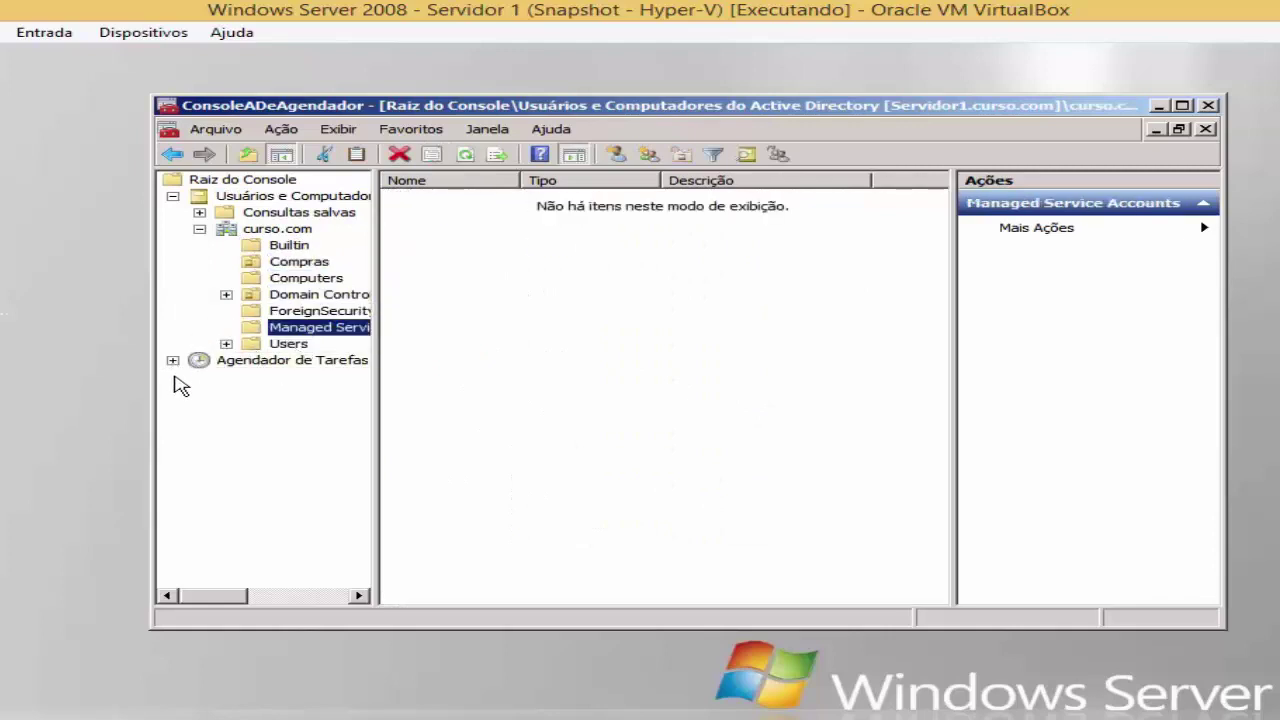
click(173, 360)
click(200, 376)
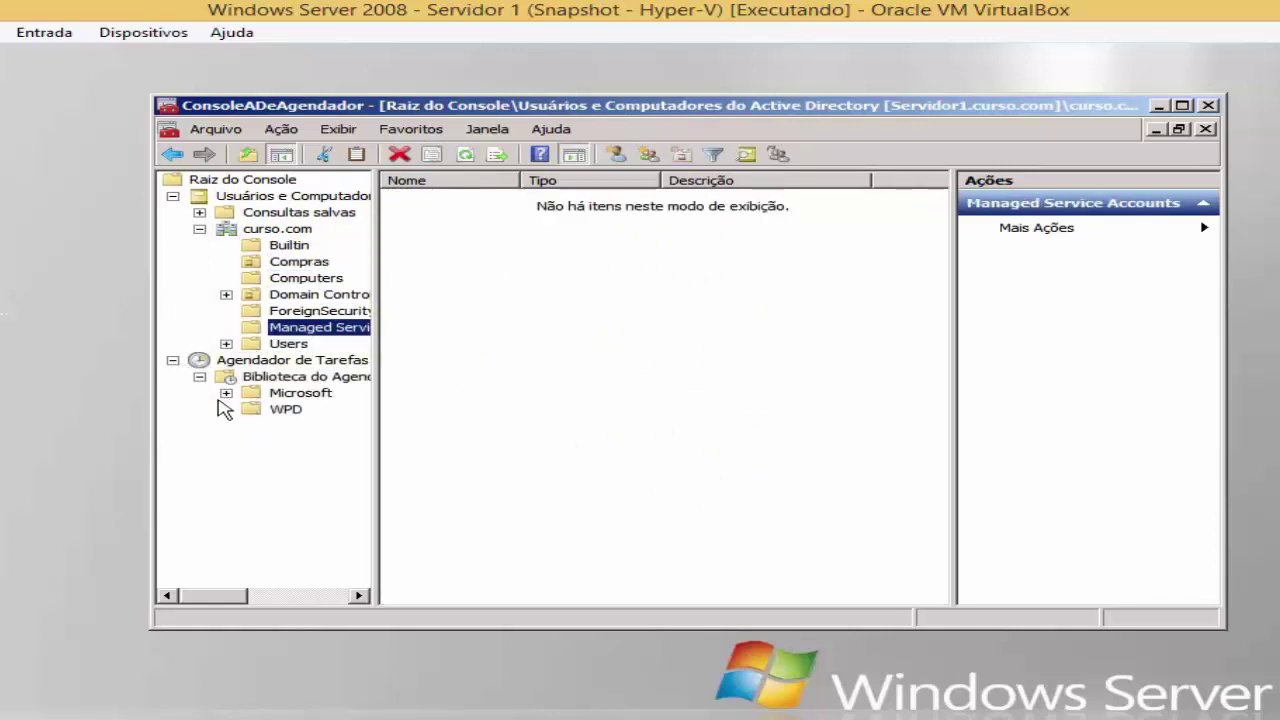
click(226, 393)
click(280, 409)
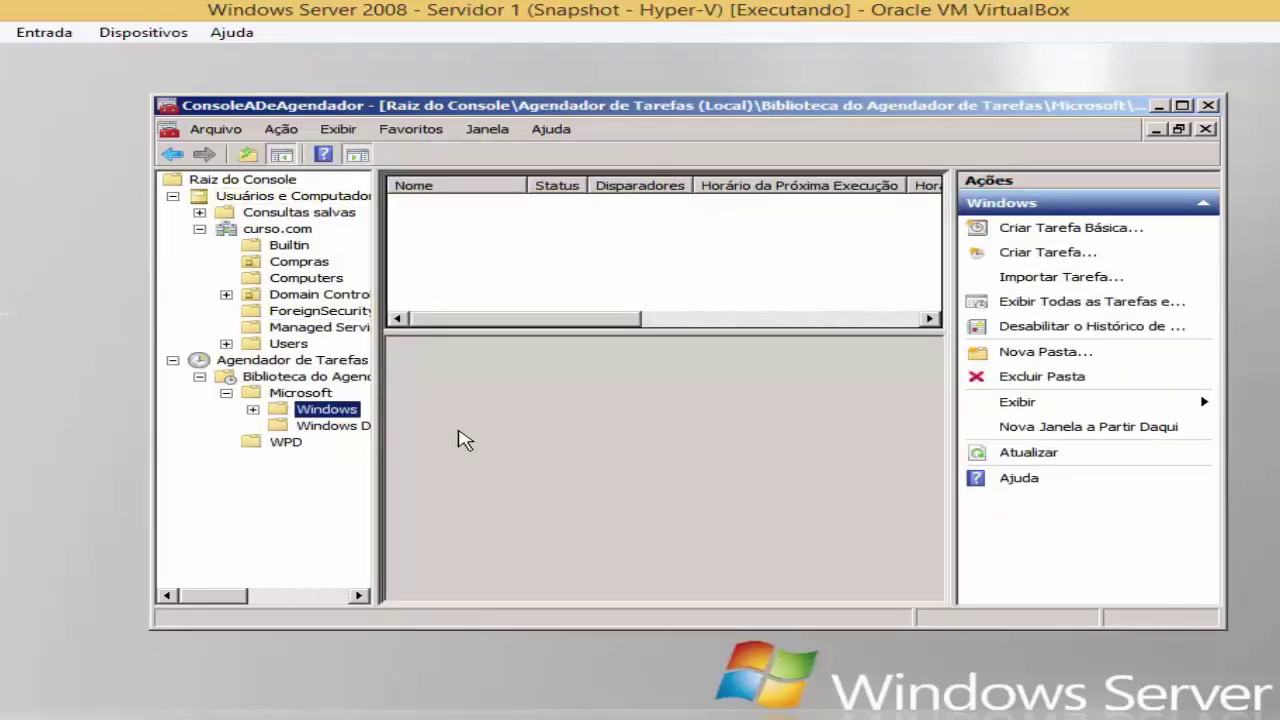
click(330, 197)
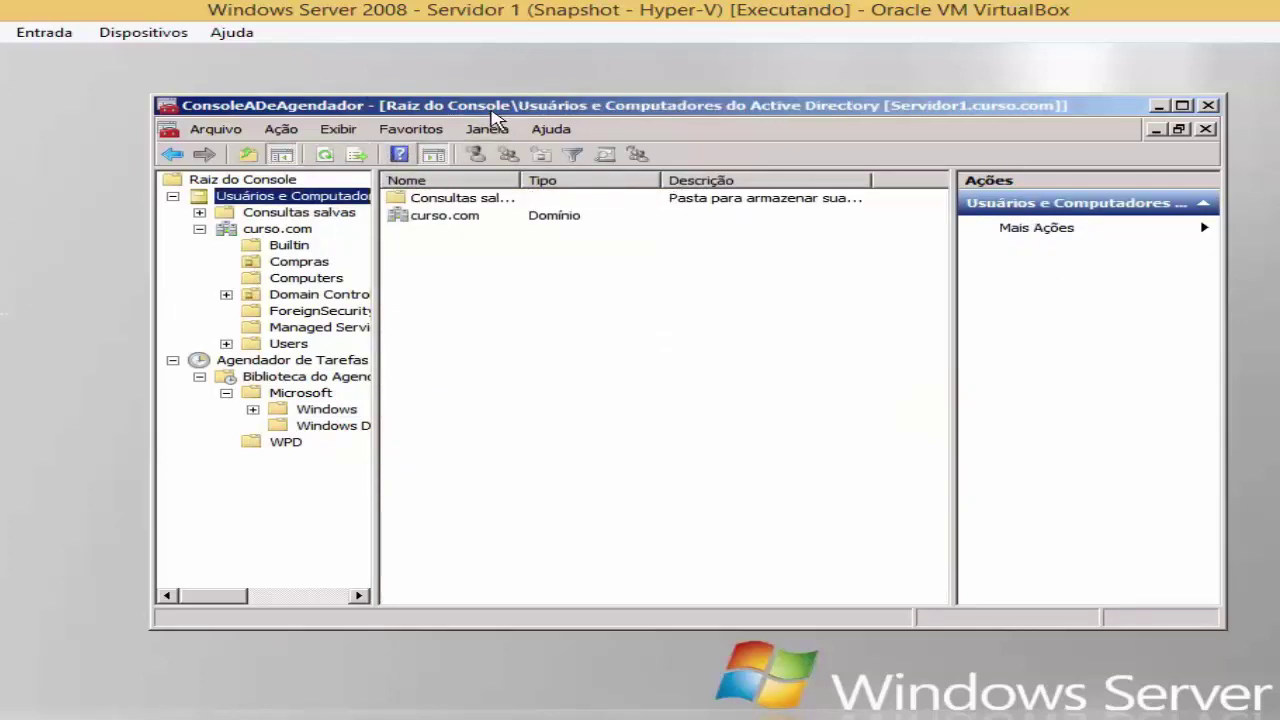
mouse_move(491, 112)
mouse_down()
mouse_move(488, 85)
mouse_move(524, 95)
mouse_move(501, 92)
mouse_up()
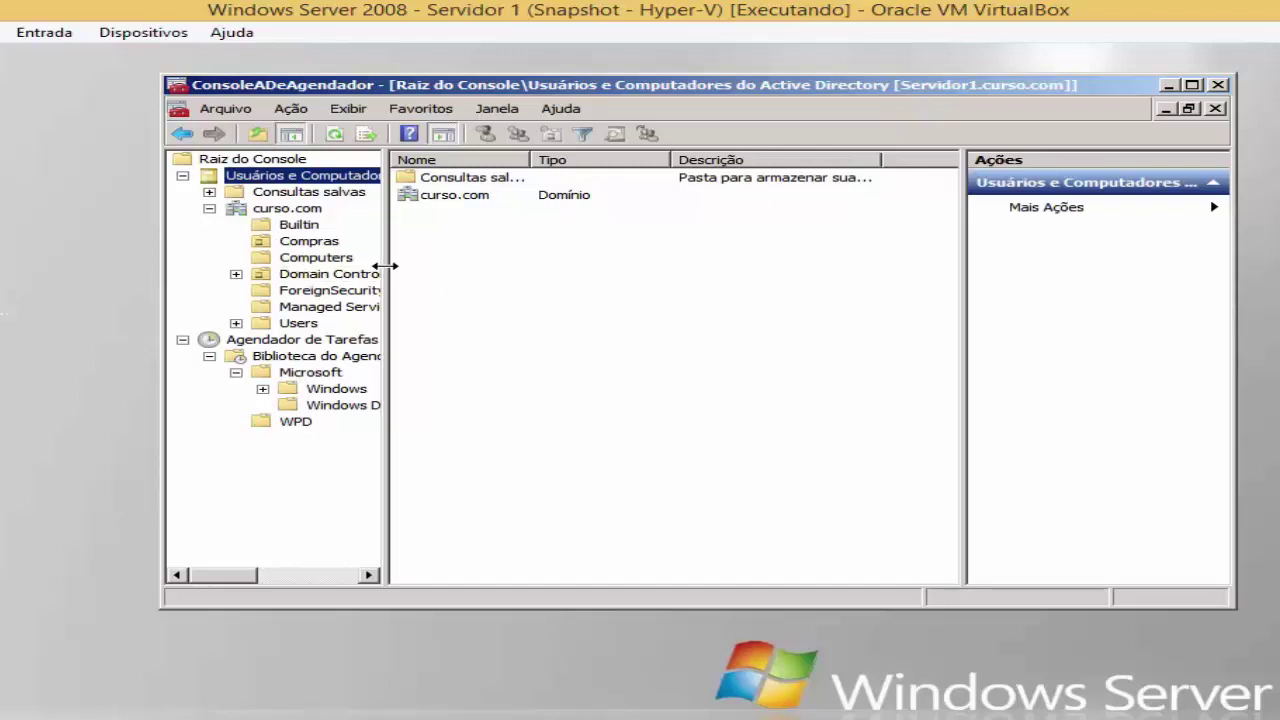
Compare the contents of the Usuários e Computadores do Active Directory, Consultas salvas and Agendador de Tarefas nodes.
click(4, 315)
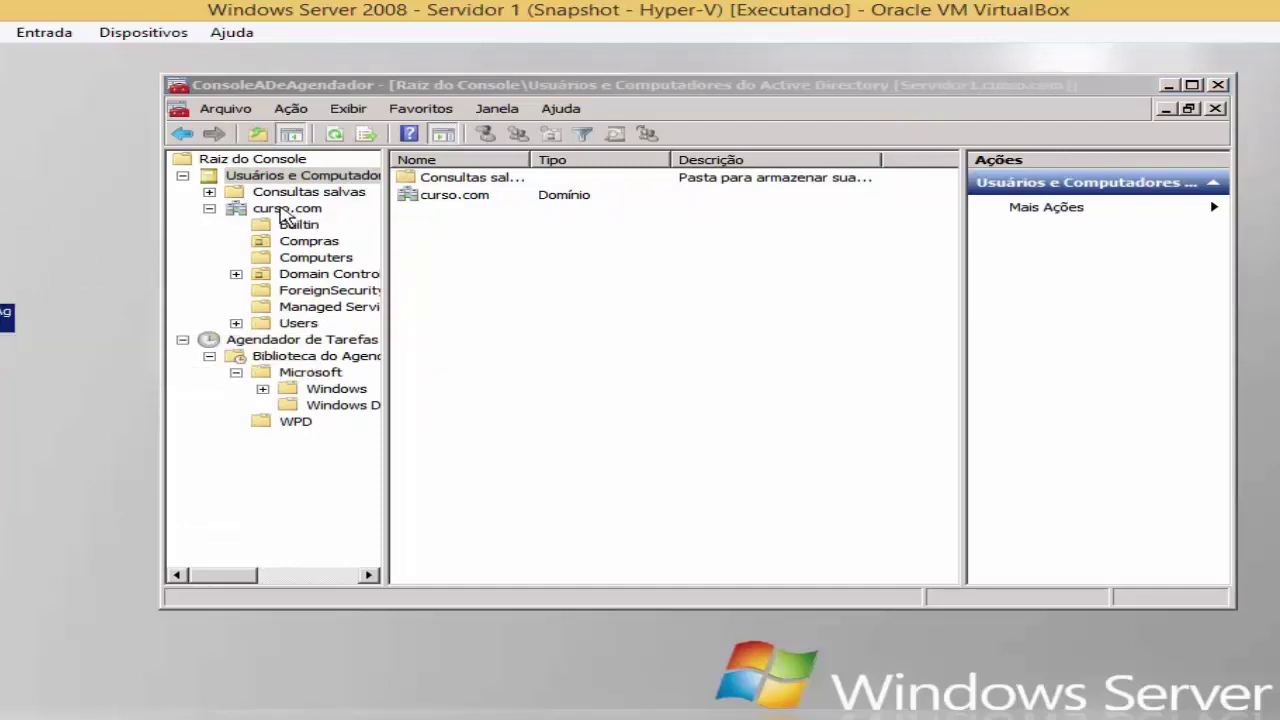
click(308, 192)
right_click(310, 343)
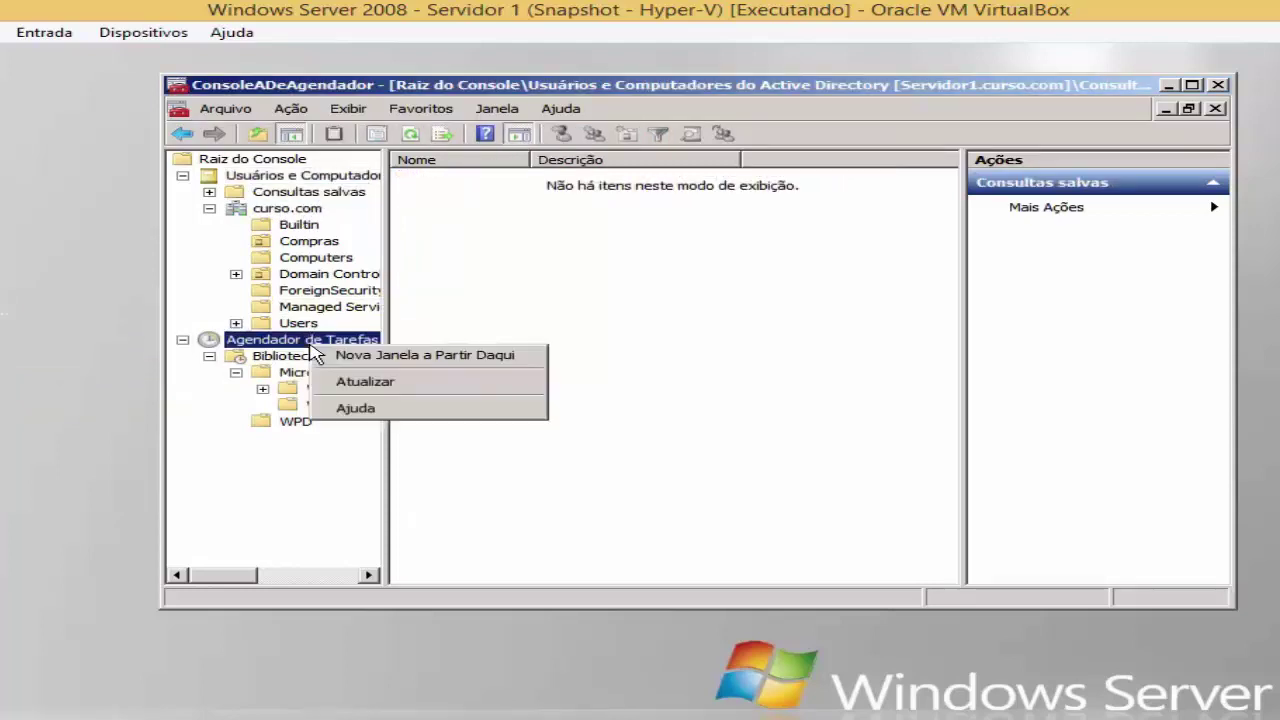
click(282, 357)
click(212, 176)
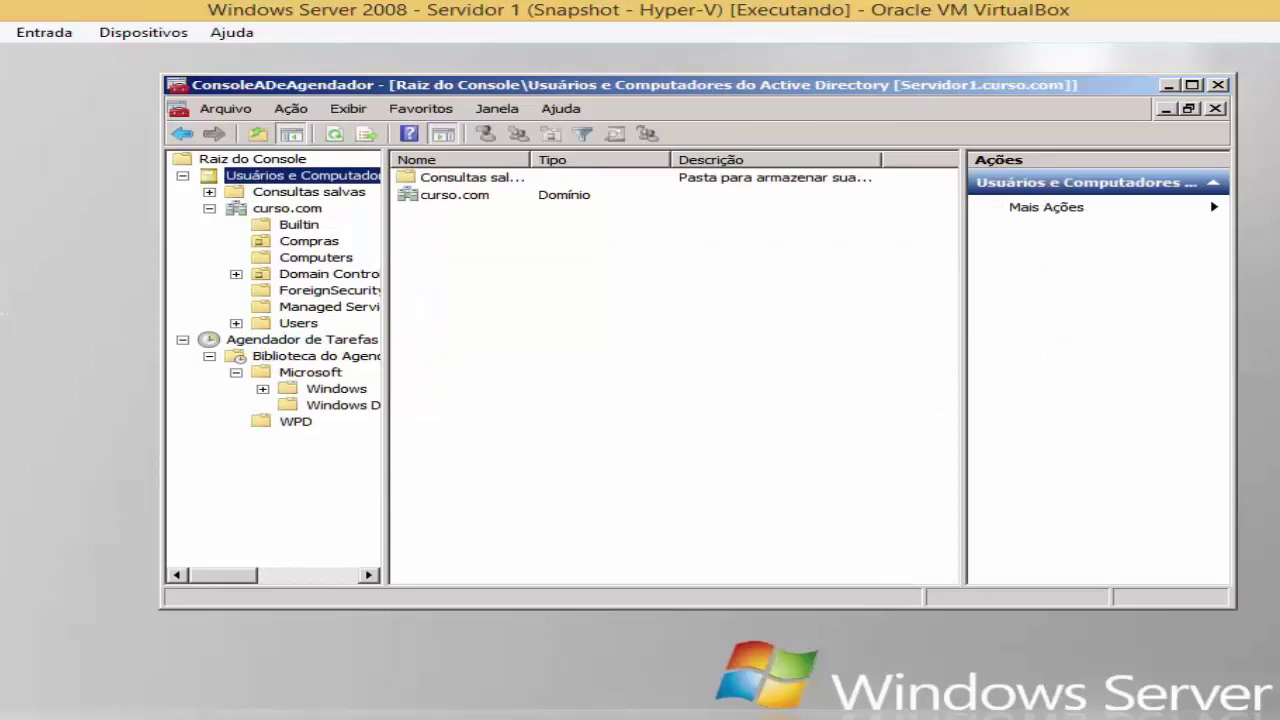
click(285, 193)
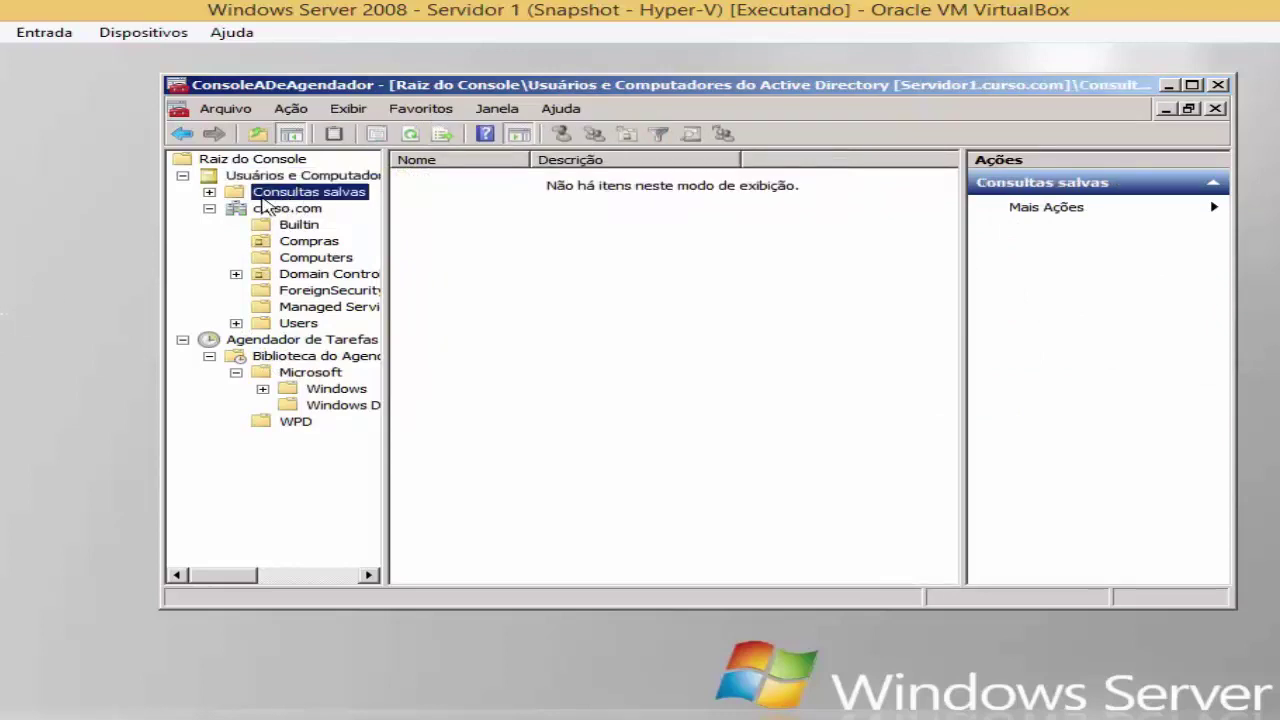
click(280, 182)
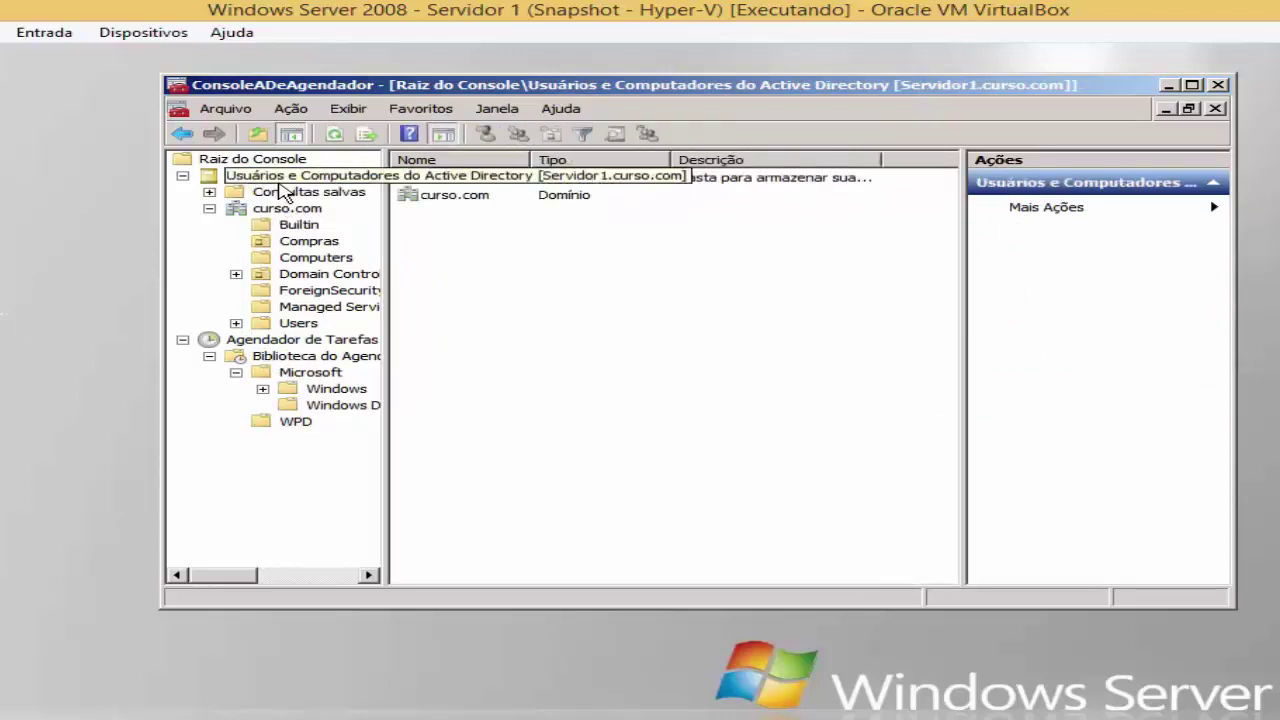
click(289, 191)
click(286, 179)
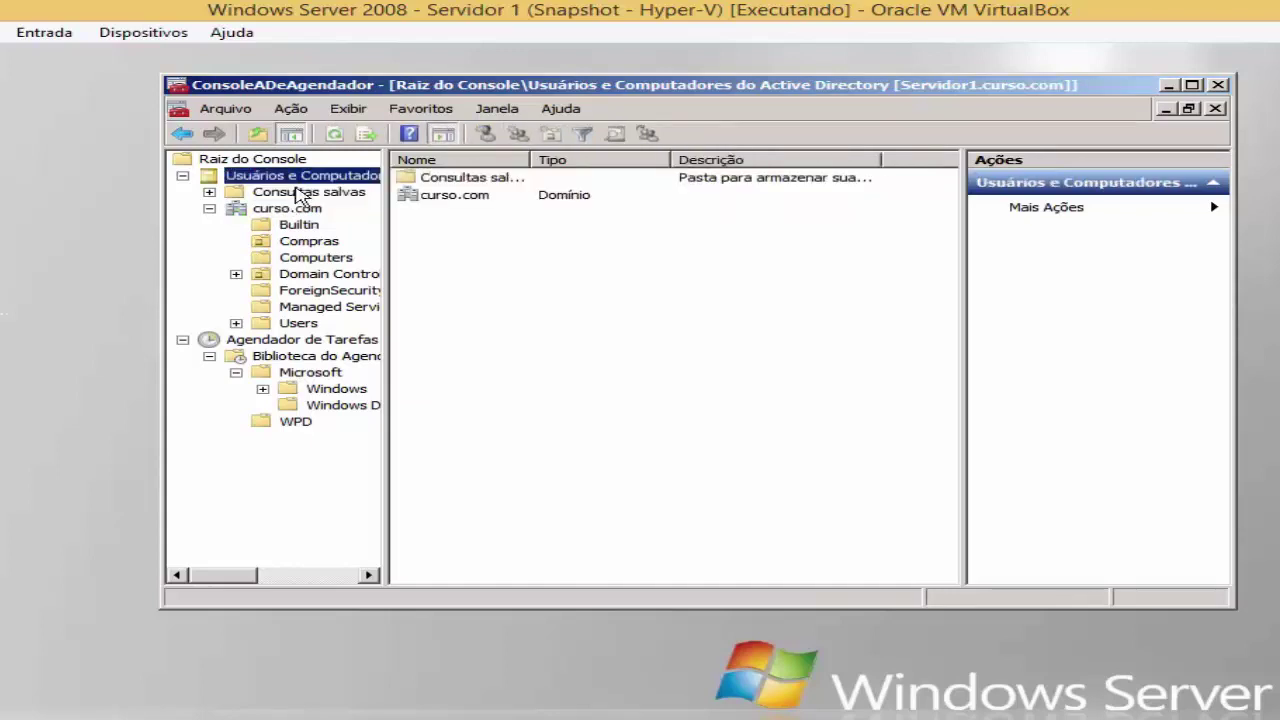
click(297, 193)
click(312, 180)
click(285, 357)
click(305, 343)
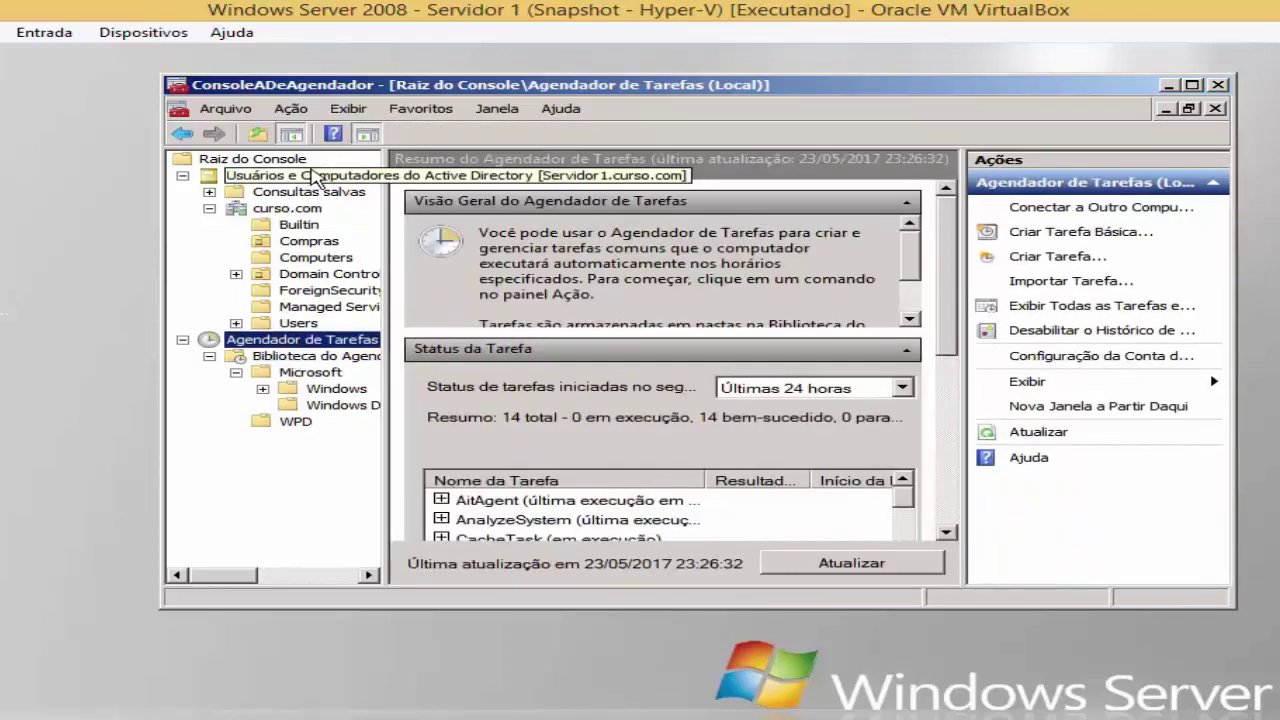
click(312, 175)
click(290, 356)
click(300, 340)
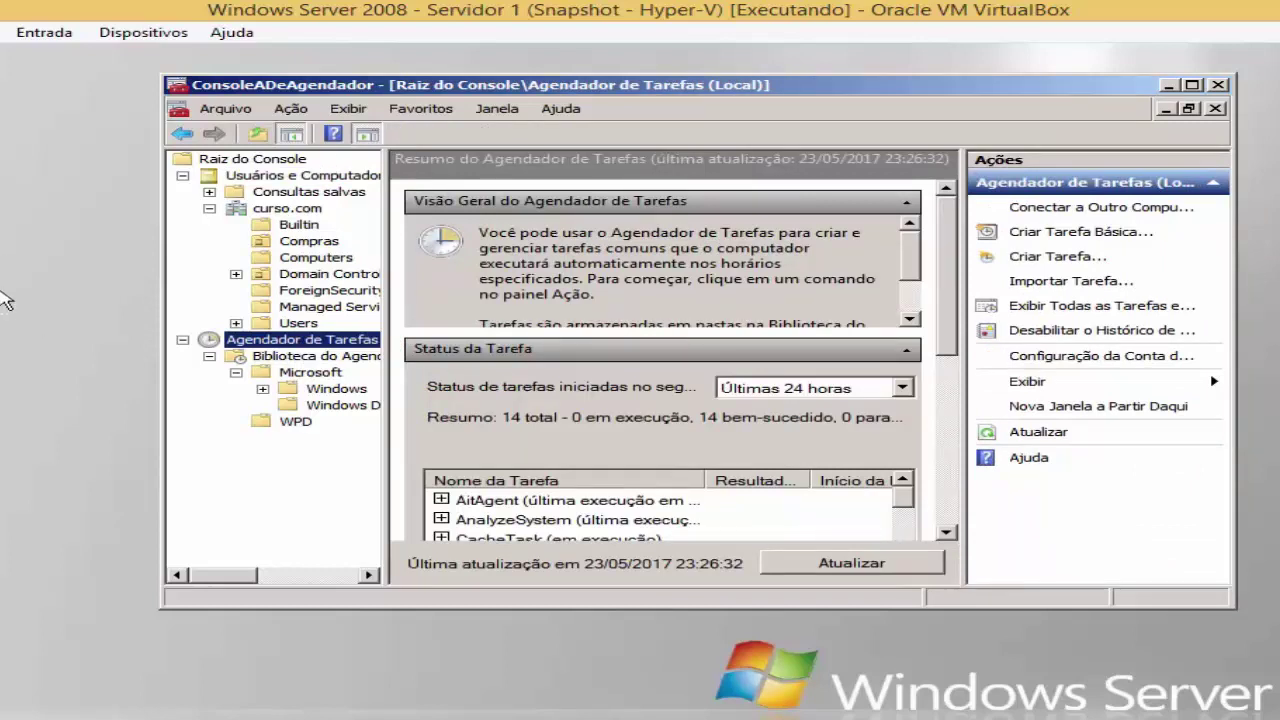
Switch to the PowerPoint presentation to read the Configurações de Segurança slide on console modes, and return to the virtual machine.
key(alt+Tab)
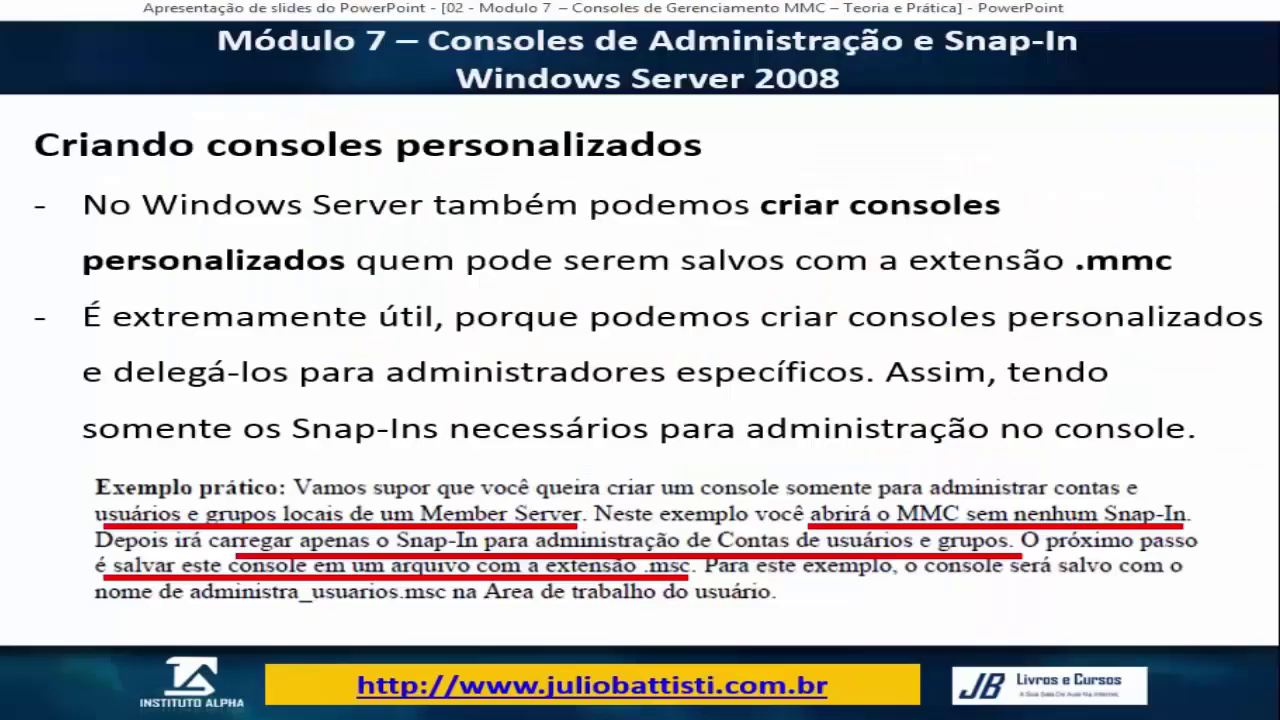
click(820, 410)
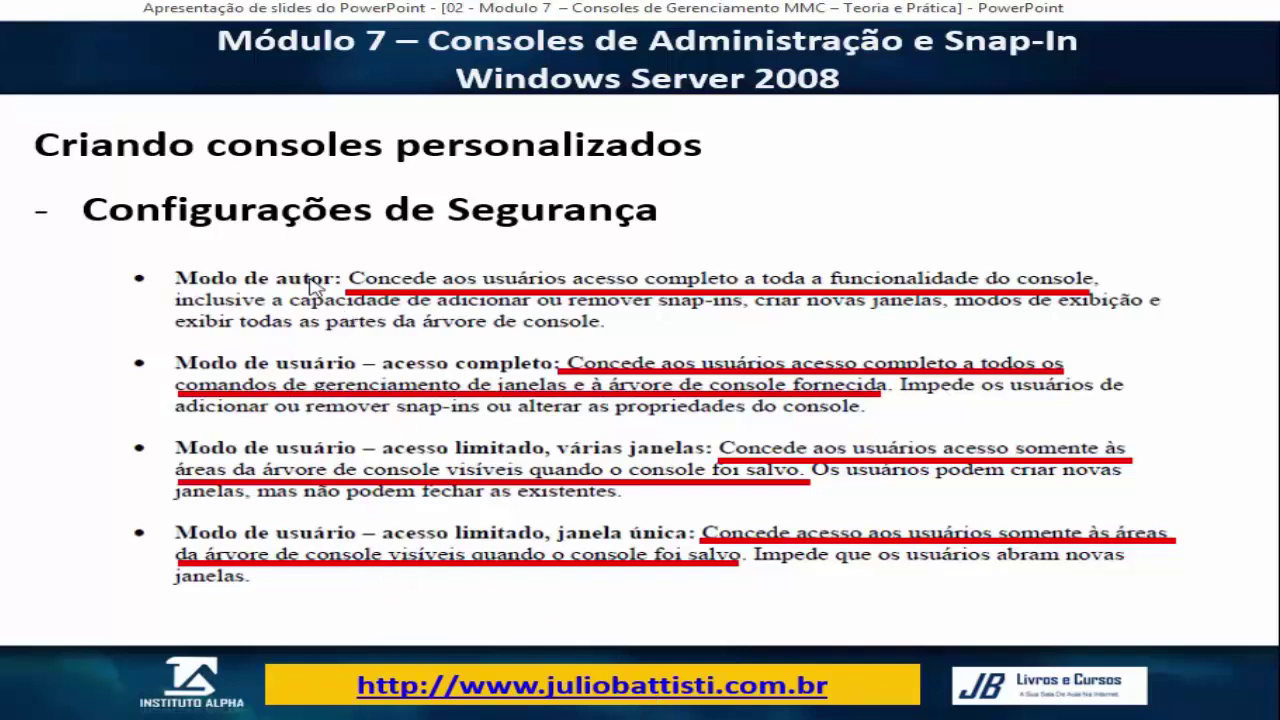
click(130, 719)
click(265, 625)
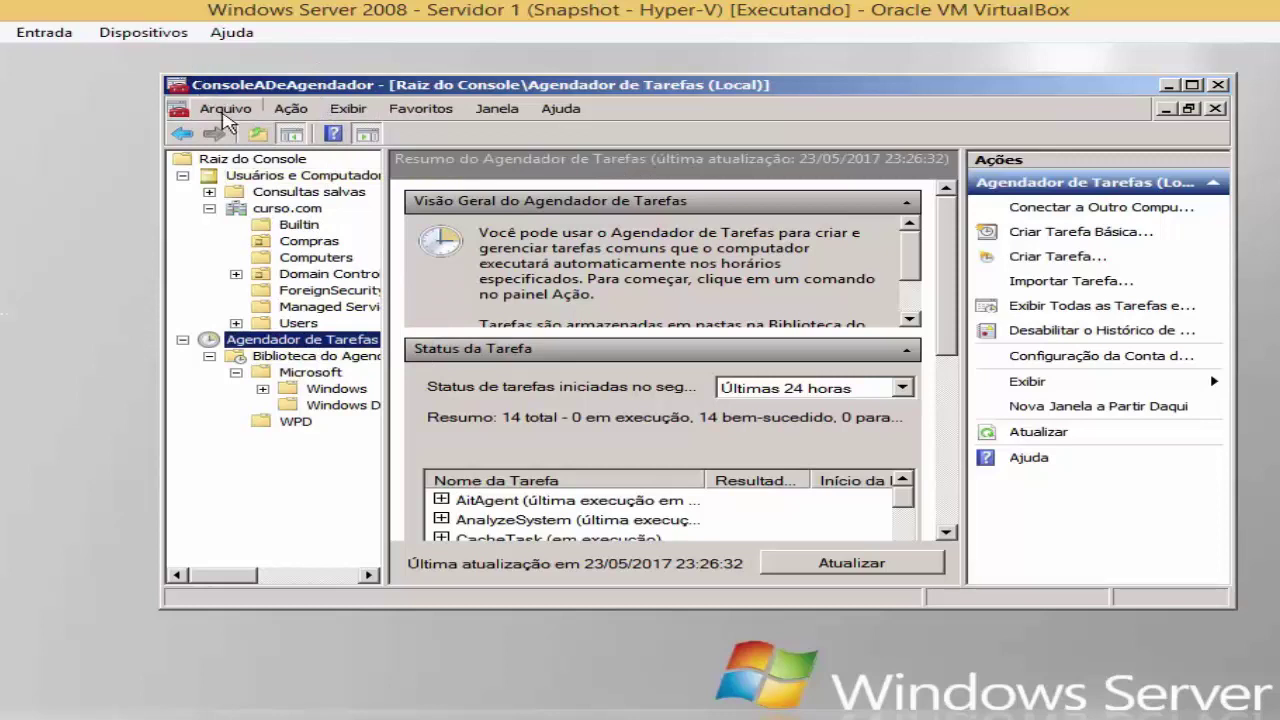
Open the console's options, check the available console modes and move the dialog aside to uncover the console tree.
click(230, 112)
click(230, 112)
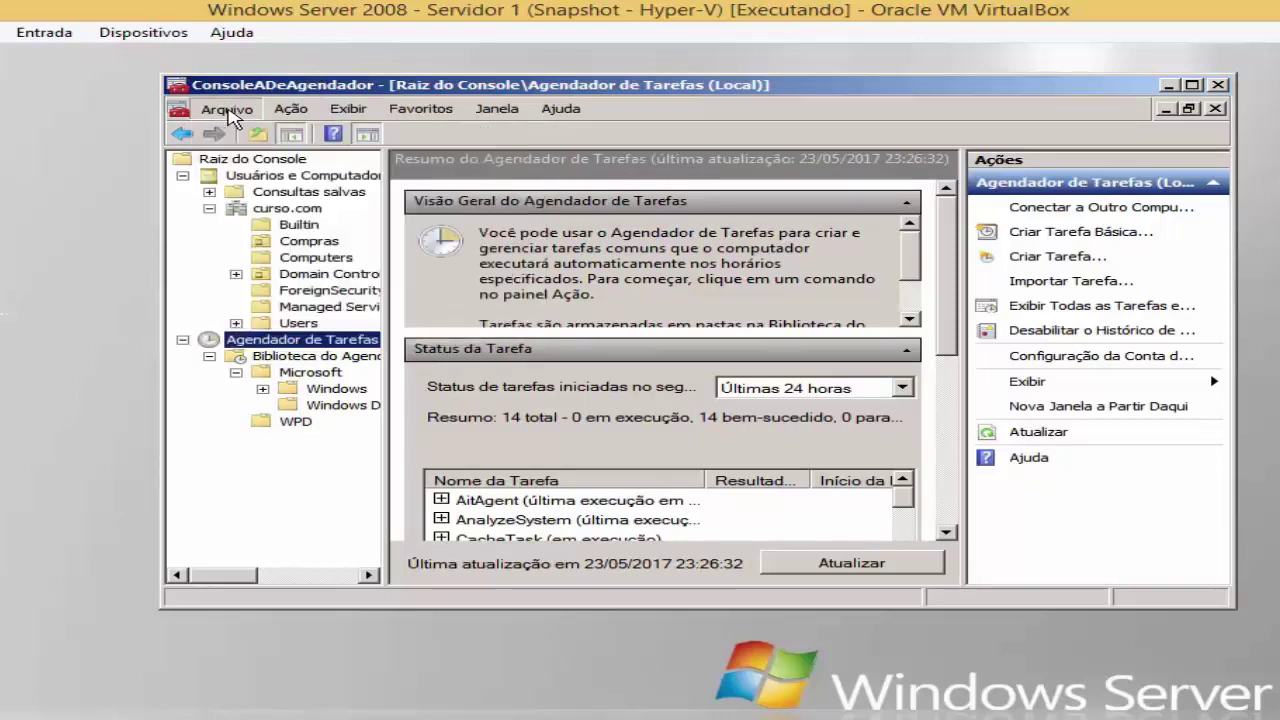
click(230, 112)
click(312, 232)
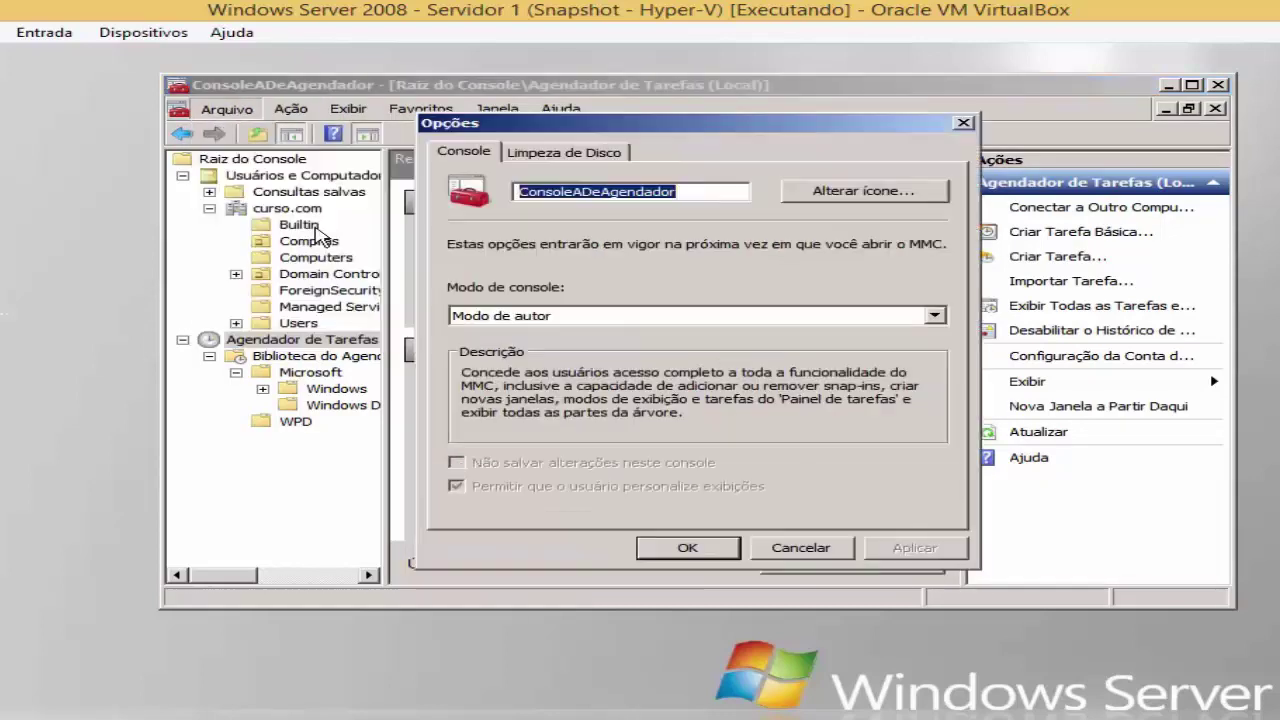
click(910, 320)
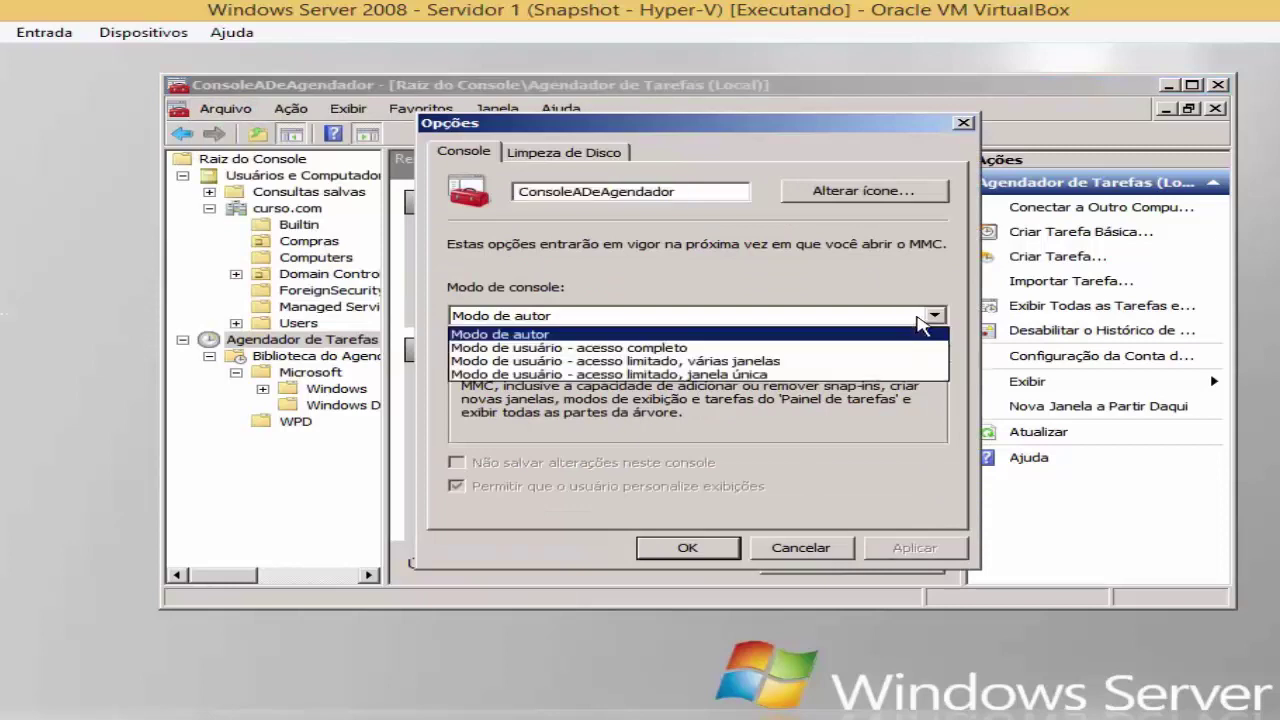
click(830, 122)
drag(830, 122, 1156, 142)
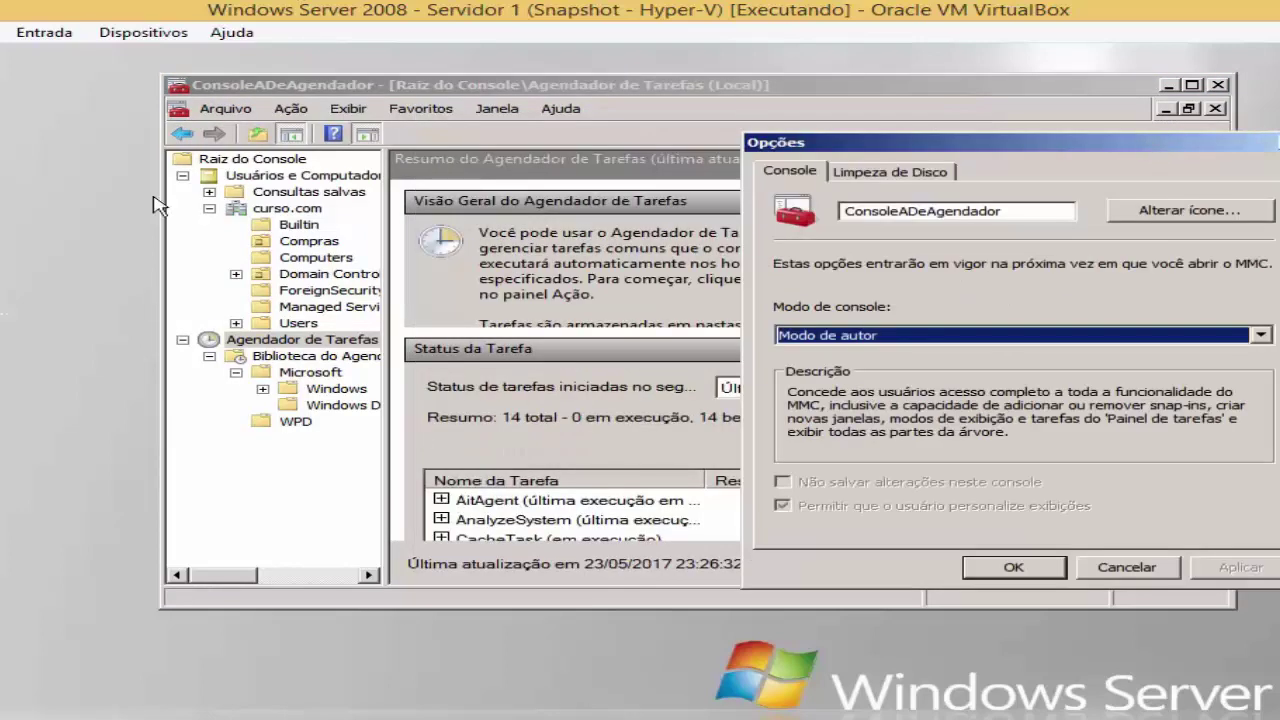
Read the description of each of the three Modo de usuário console modes in turn, and return the selection to Modo de autor.
click(1012, 340)
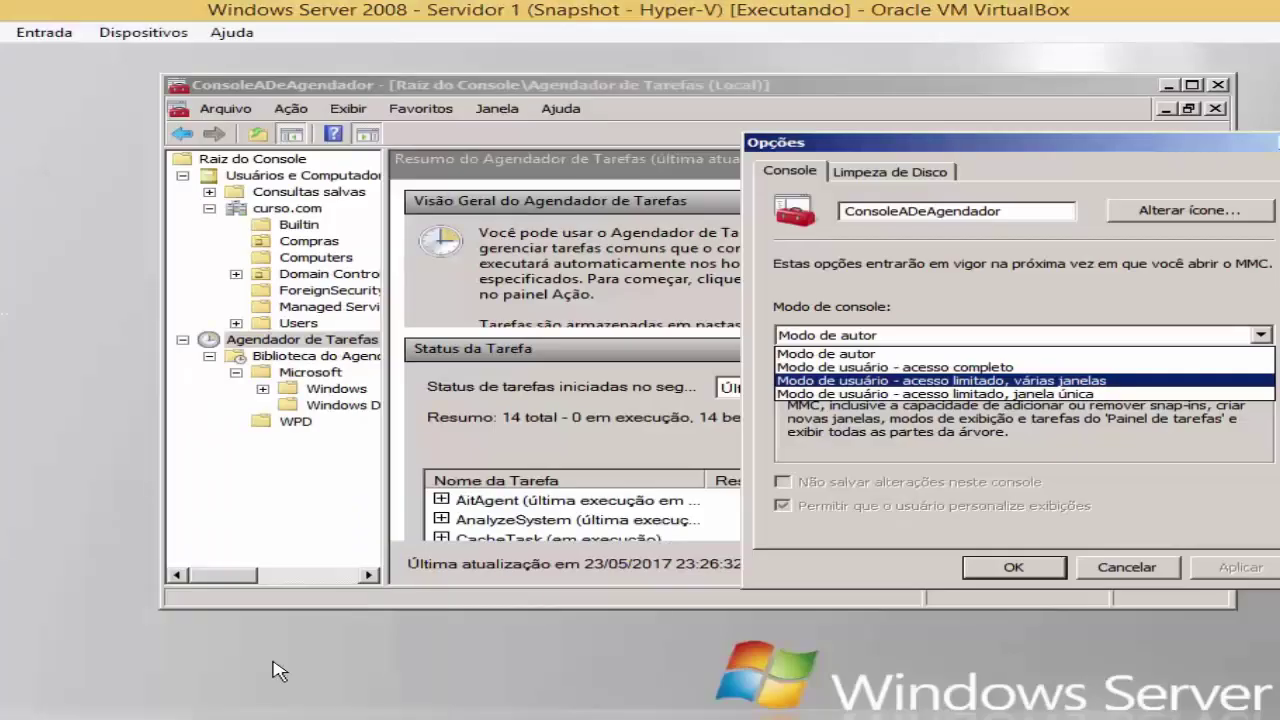
click(894, 369)
click(911, 337)
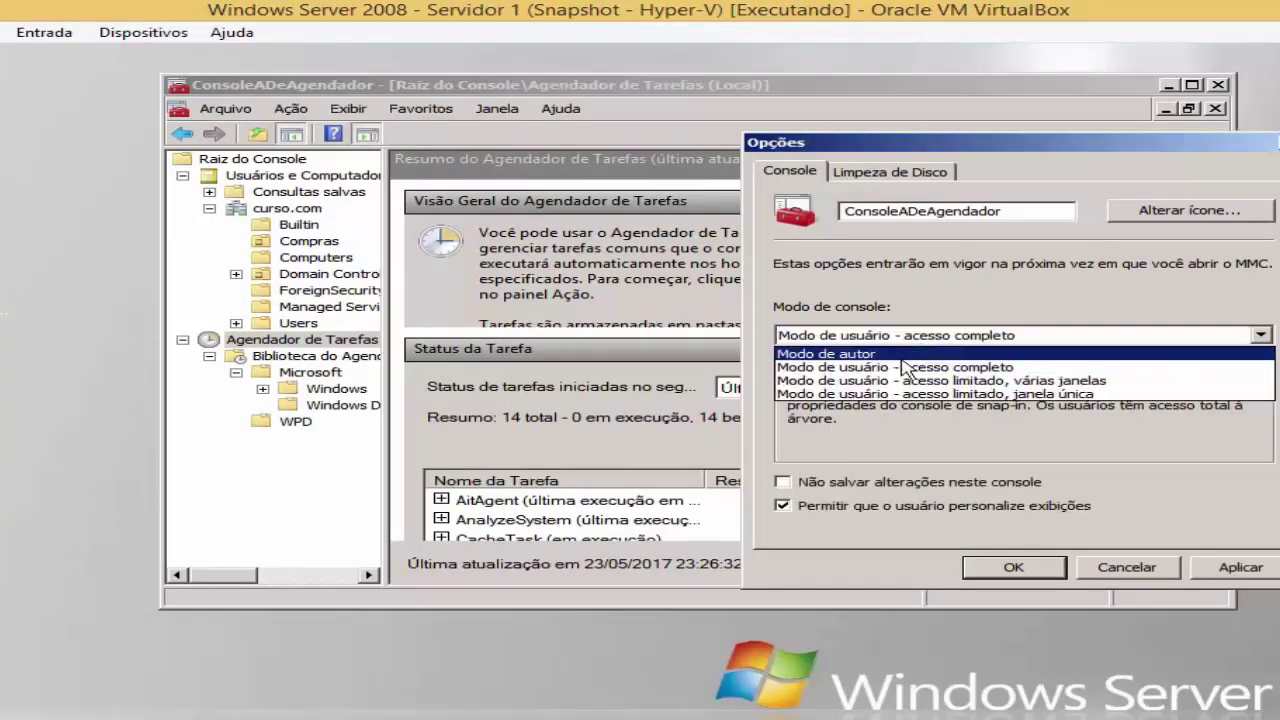
click(910, 384)
click(930, 342)
click(922, 393)
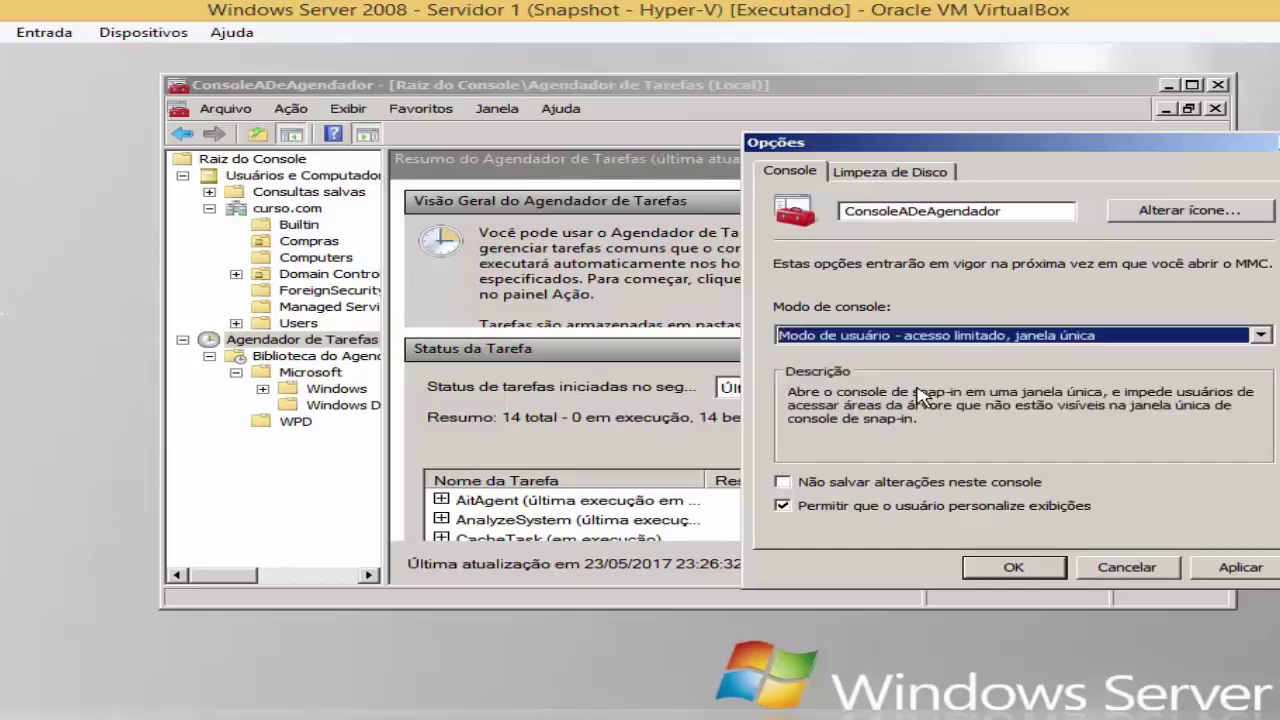
click(929, 341)
click(900, 356)
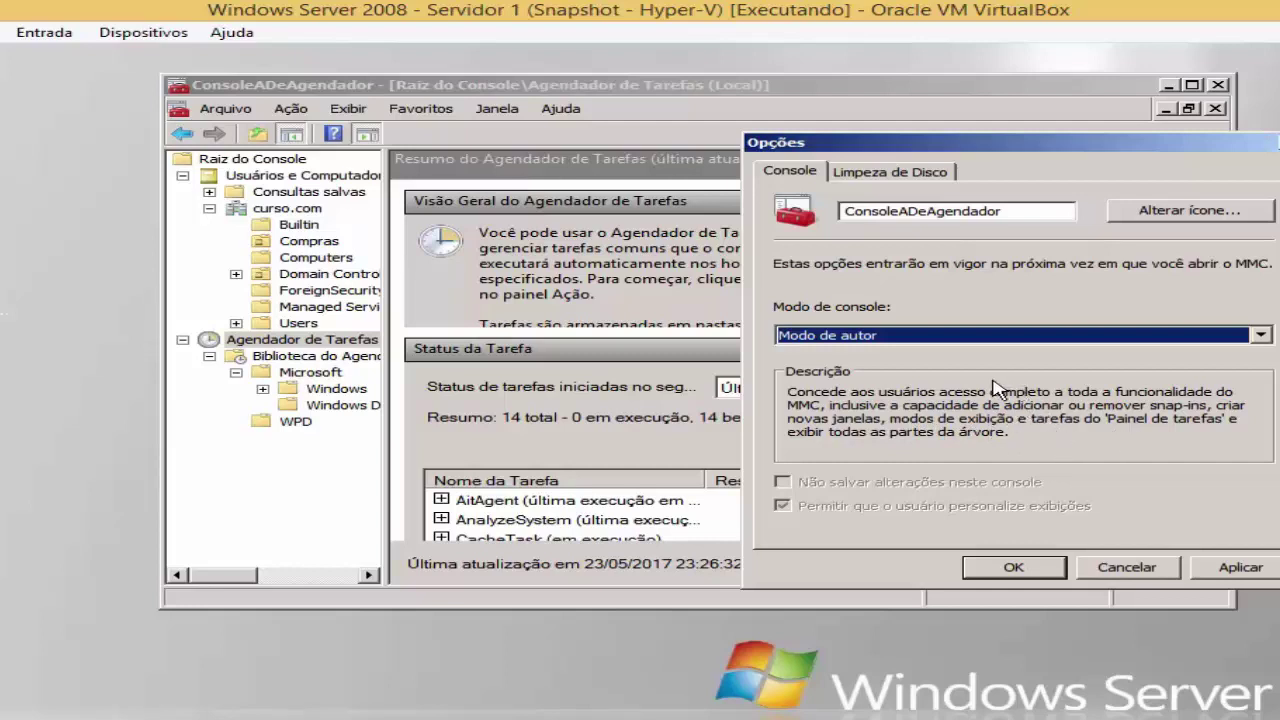
Compare the three Modo de usuário descriptions and set the console mode to Modo de usuário - acesso limitado, janela única.
click(952, 336)
click(940, 368)
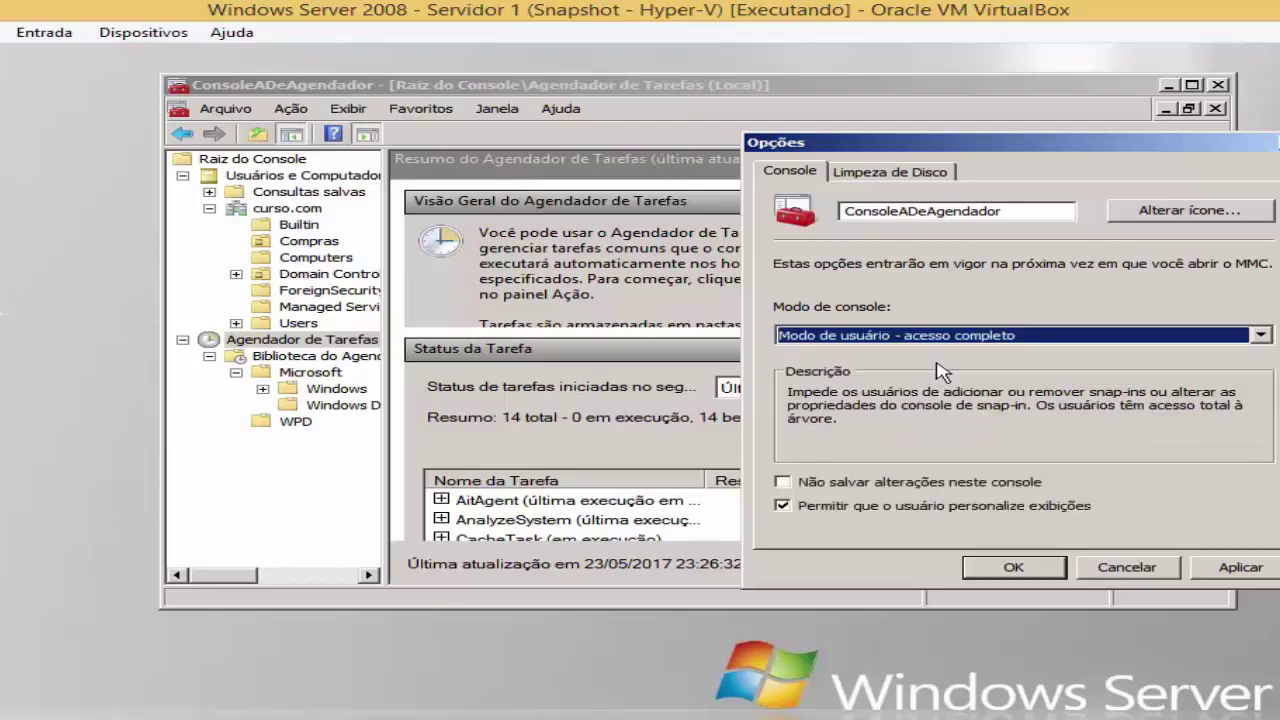
click(952, 340)
click(958, 381)
click(968, 340)
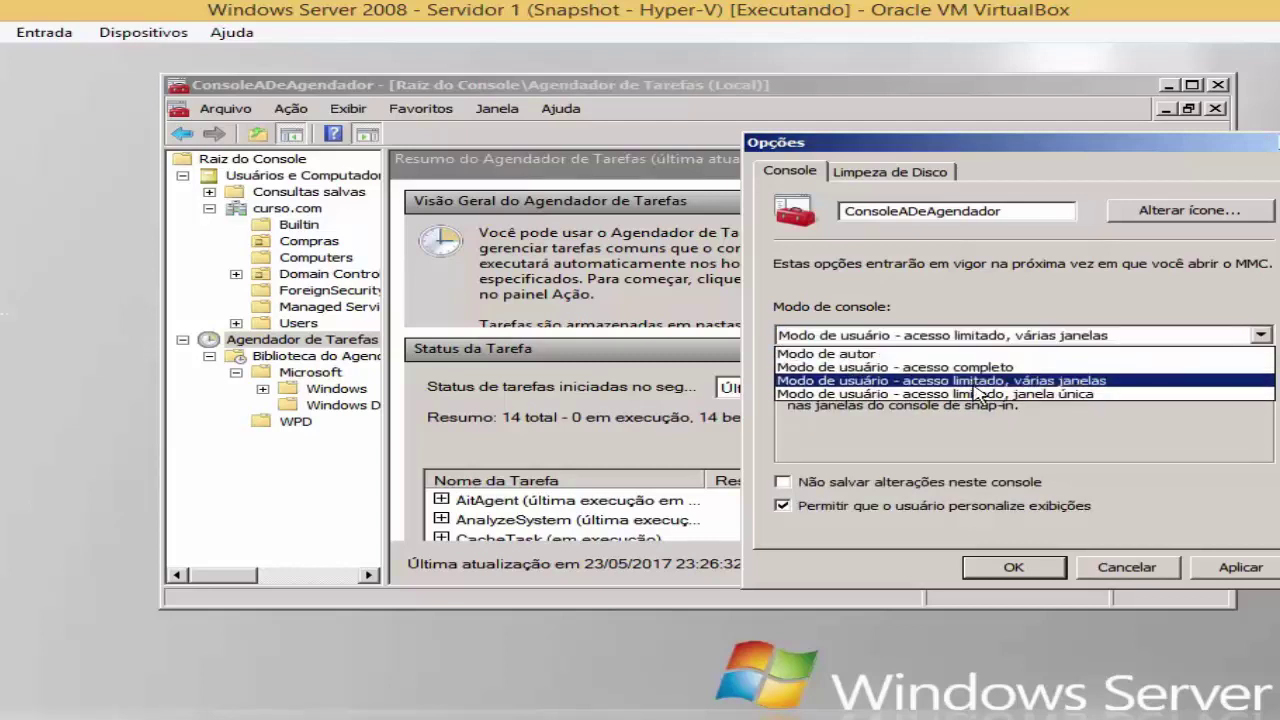
click(975, 394)
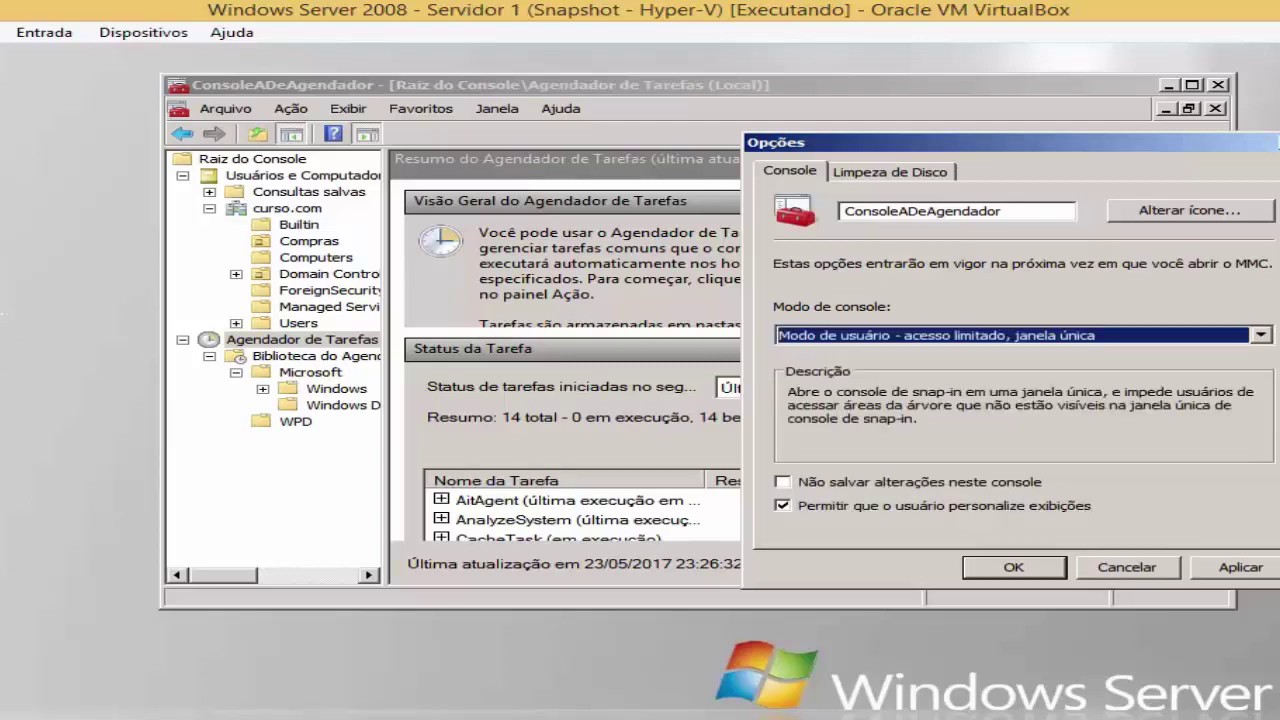
click(980, 340)
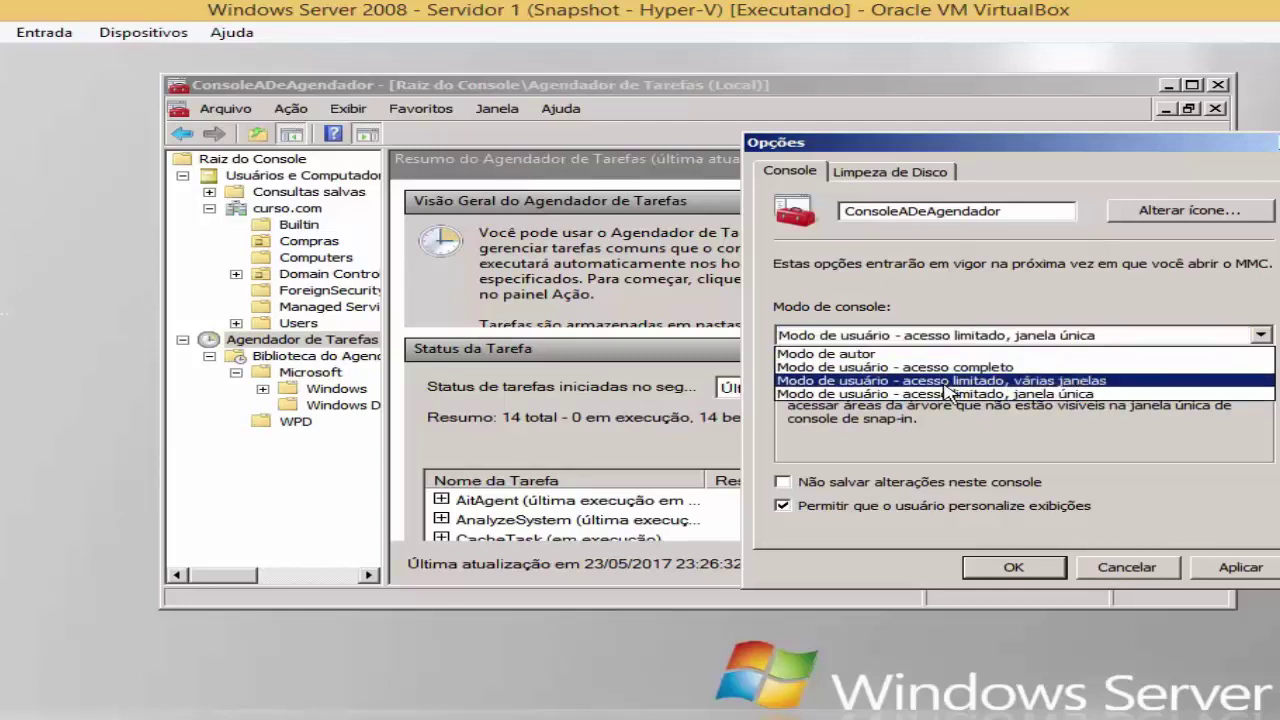
click(935, 394)
click(938, 340)
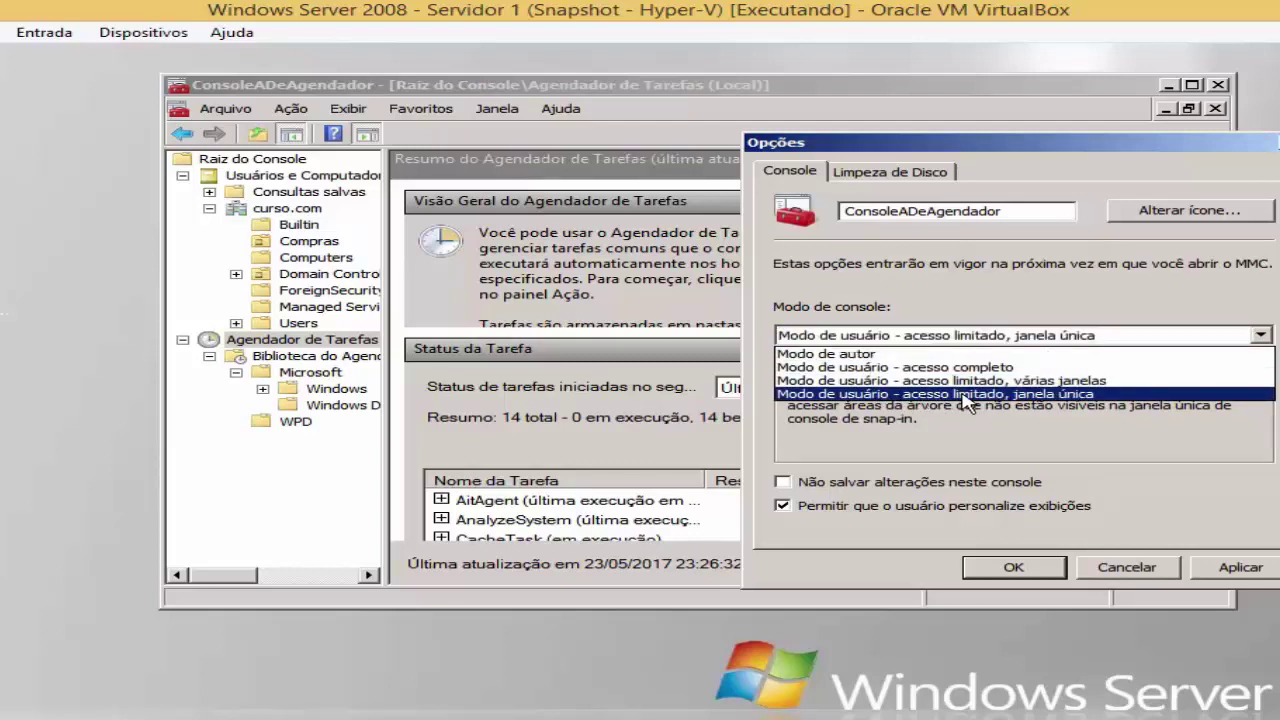
click(1050, 396)
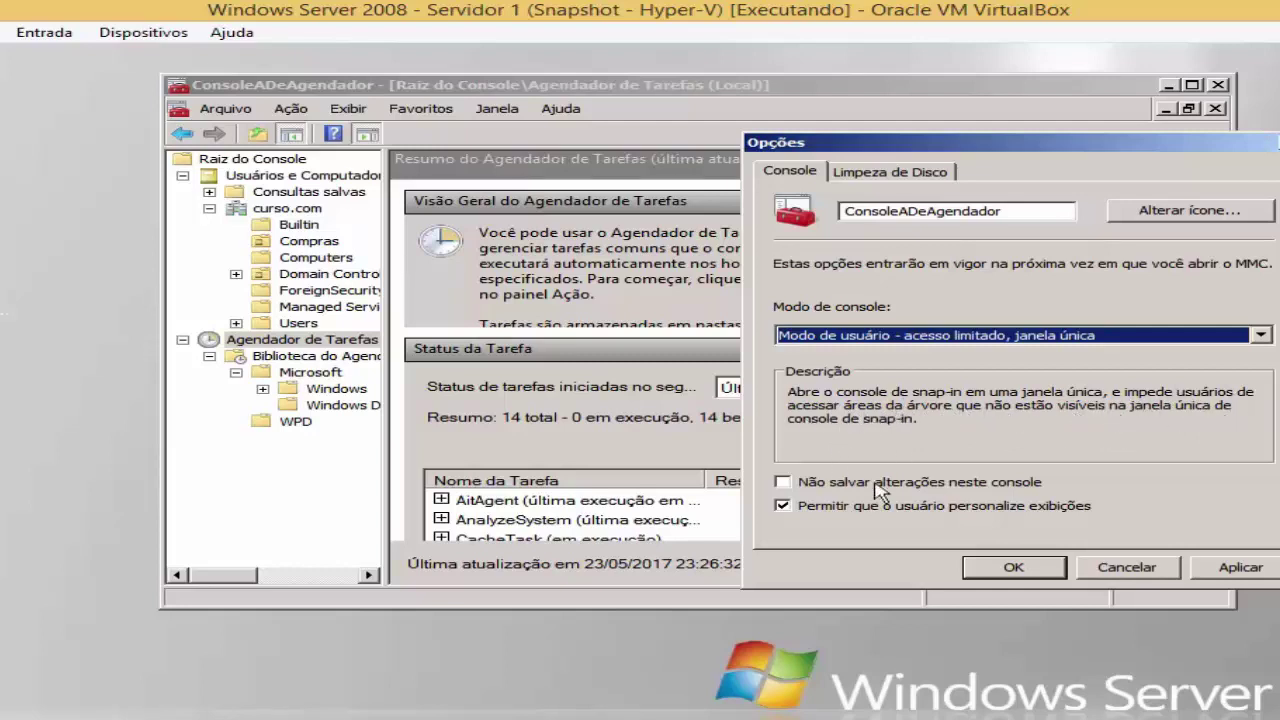
Enable Não salvar alterações neste console, keeping Permitir que o usuário personalize exibições enabled and the limited-access, single-window mode selected.
click(783, 482)
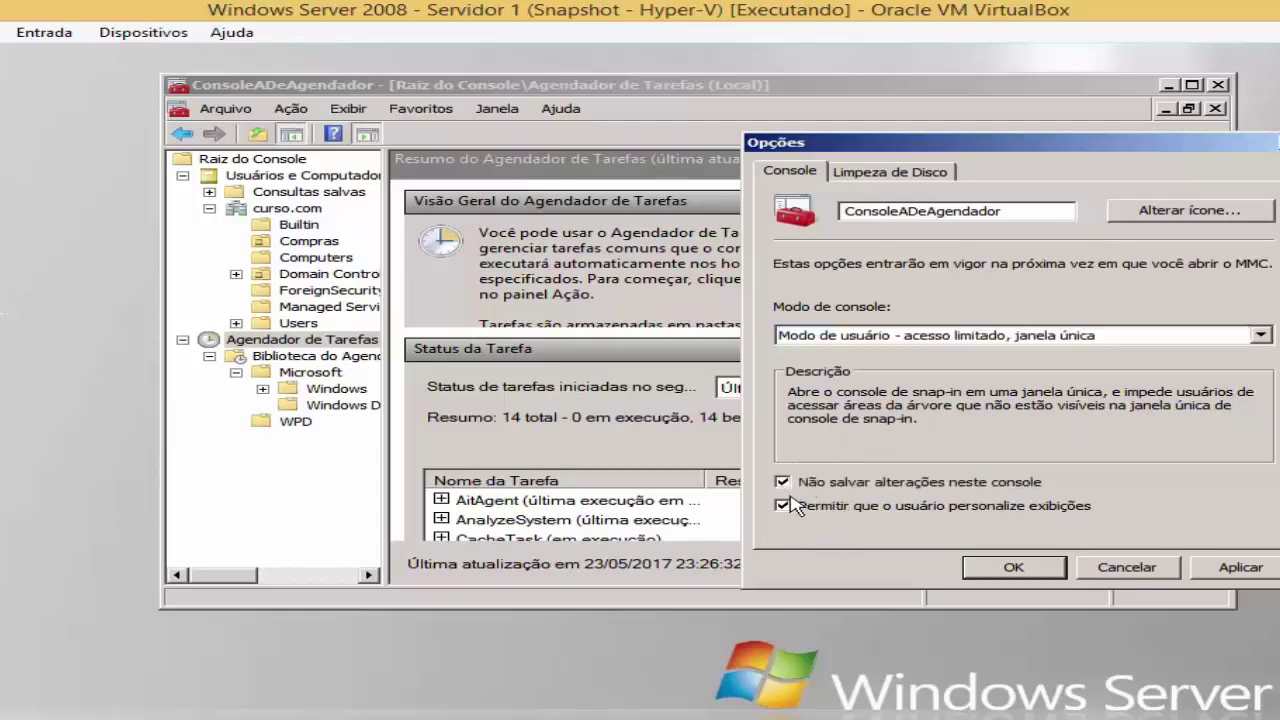
click(783, 505)
click(783, 482)
click(799, 508)
click(790, 484)
click(782, 505)
click(800, 506)
click(800, 508)
click(1148, 337)
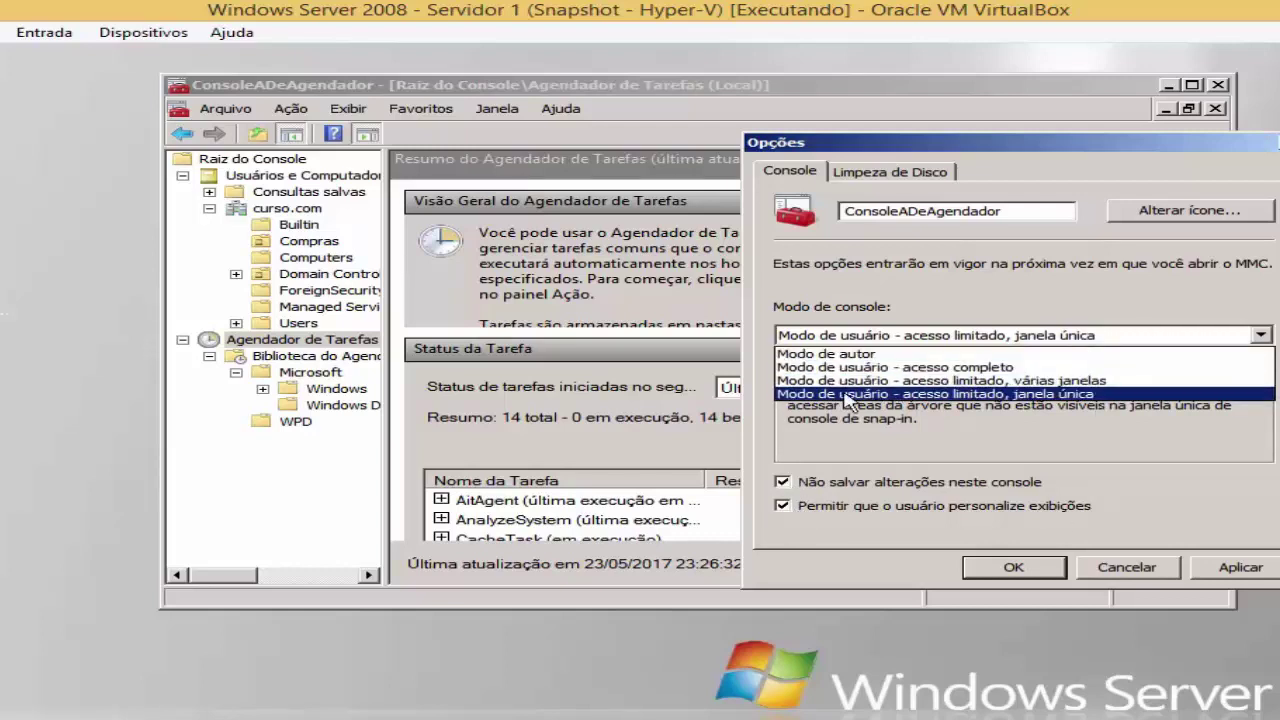
click(956, 392)
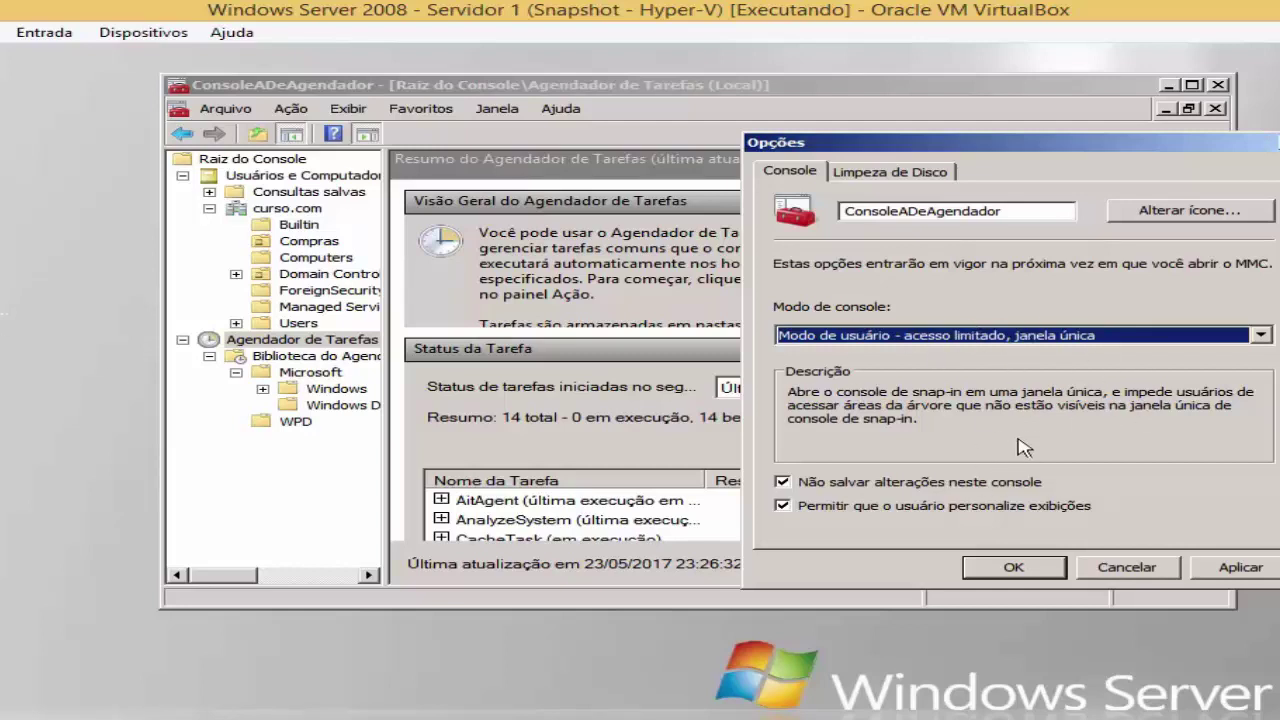
Look through the available console icons without changing the icon, and check the Limpeza de Disco options.
click(1172, 222)
click(856, 366)
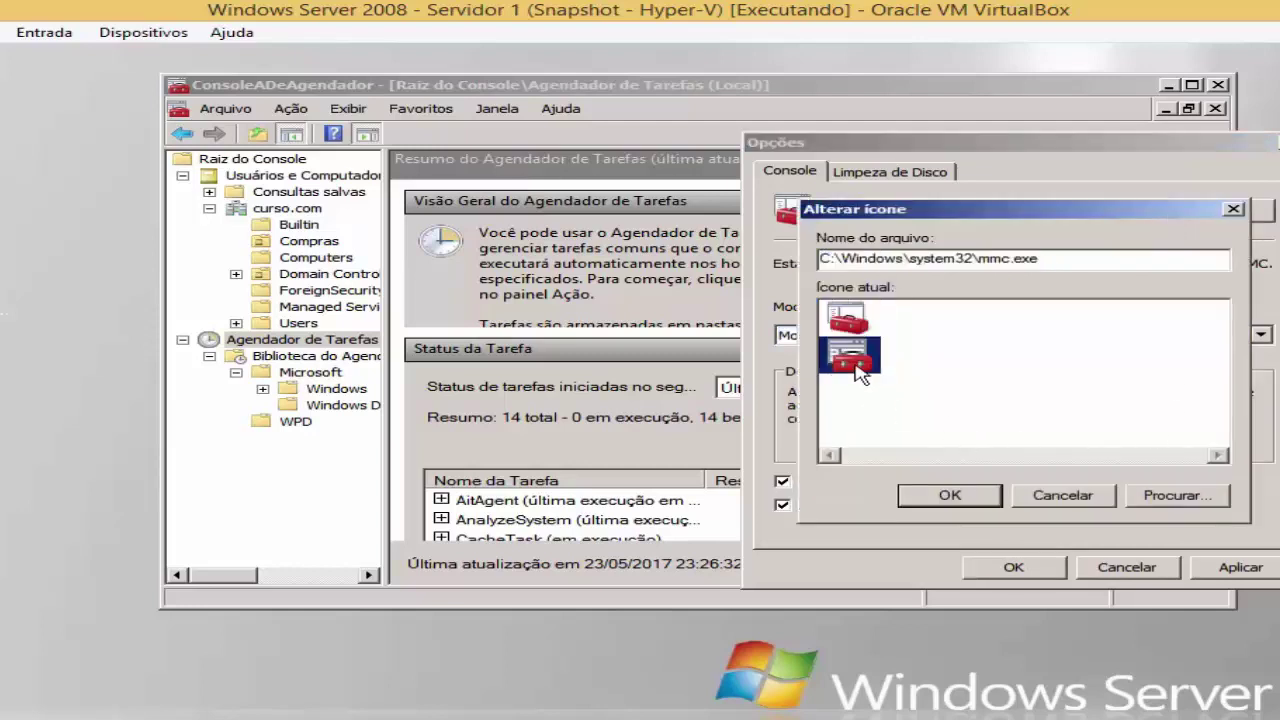
click(1080, 505)
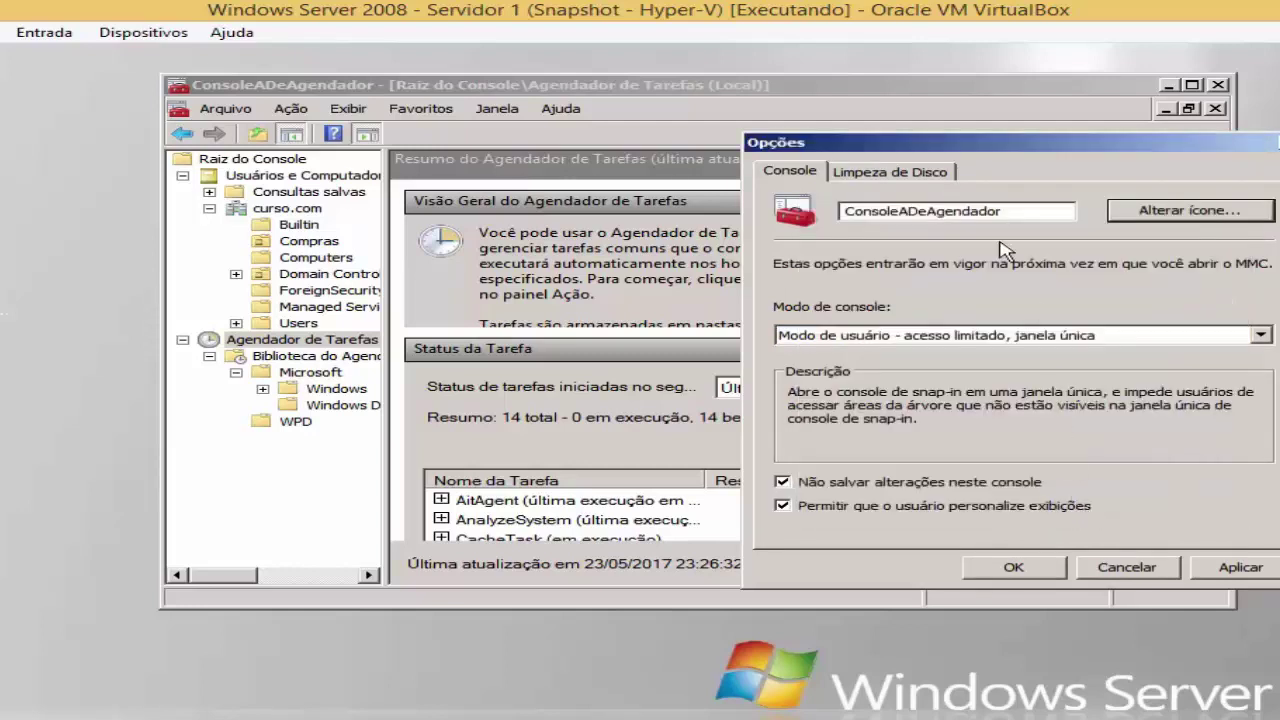
click(944, 178)
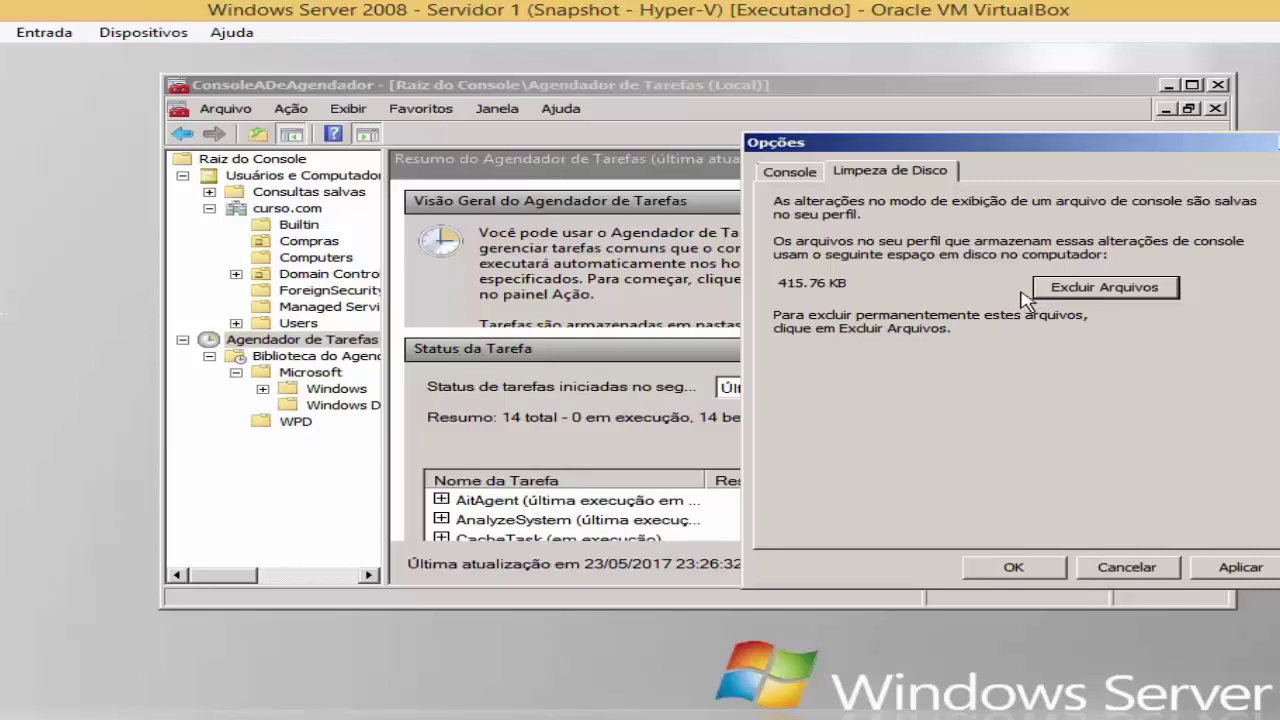
click(806, 178)
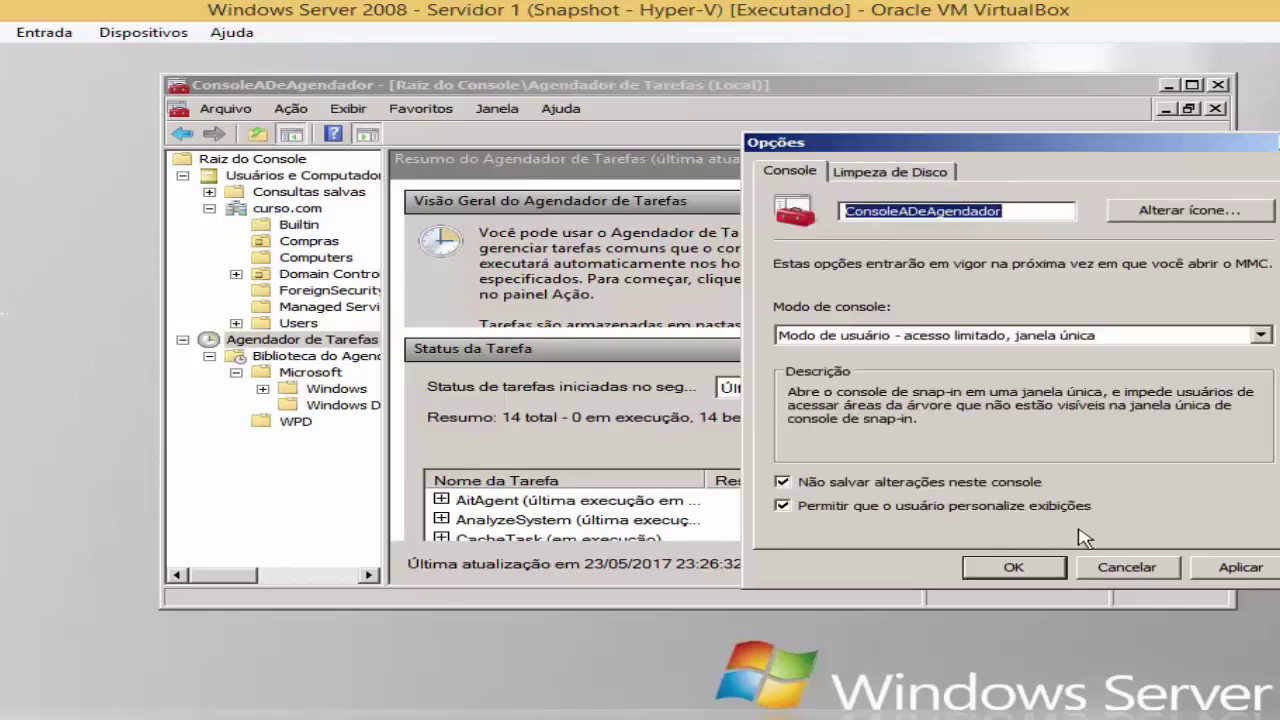
Confirm the console options, and reopen them to verify the mode and both checkbox settings.
click(1048, 575)
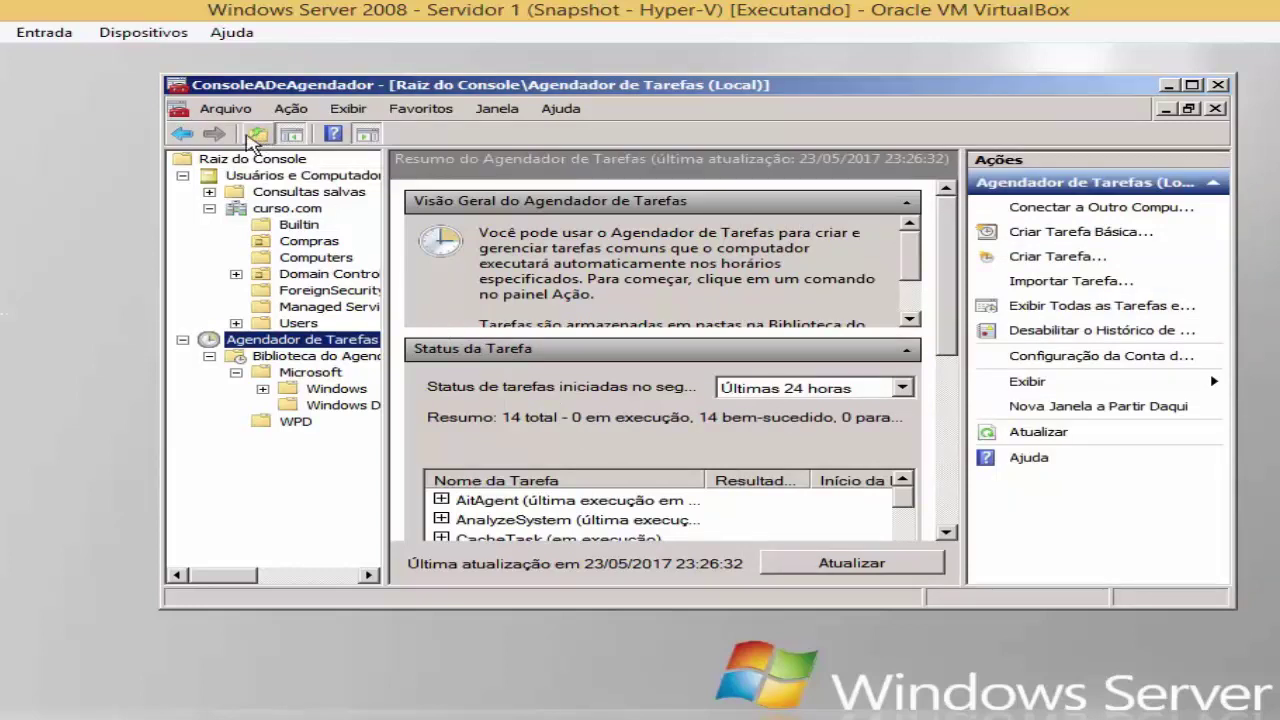
click(226, 108)
click(250, 230)
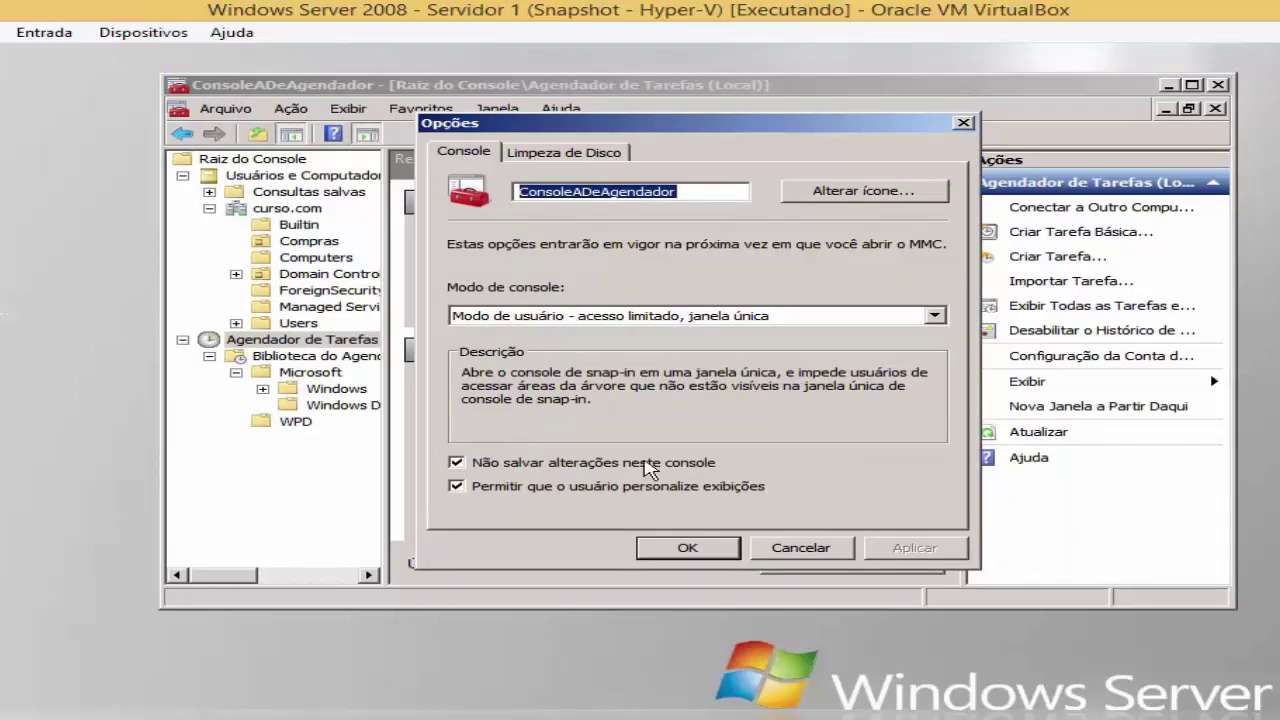
click(705, 550)
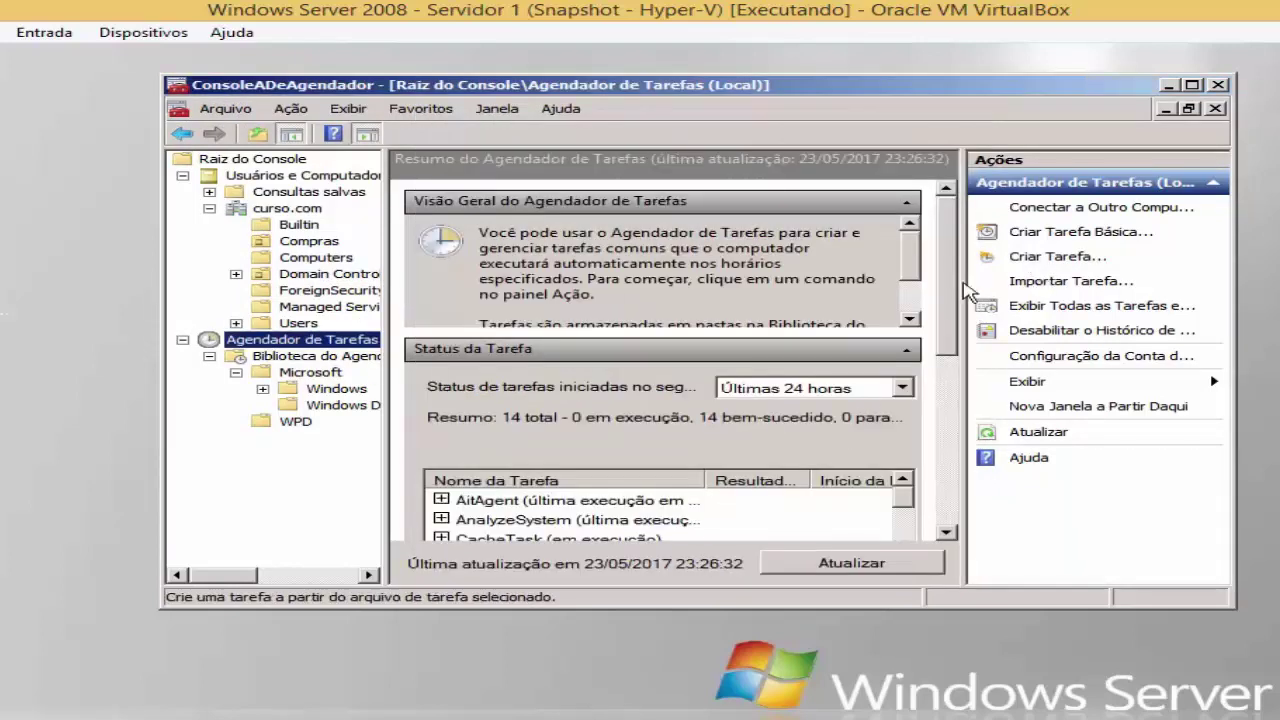
Close the console, saving its settings to ConsoleADeAgendador, and reopen it from the desktop.
click(1217, 85)
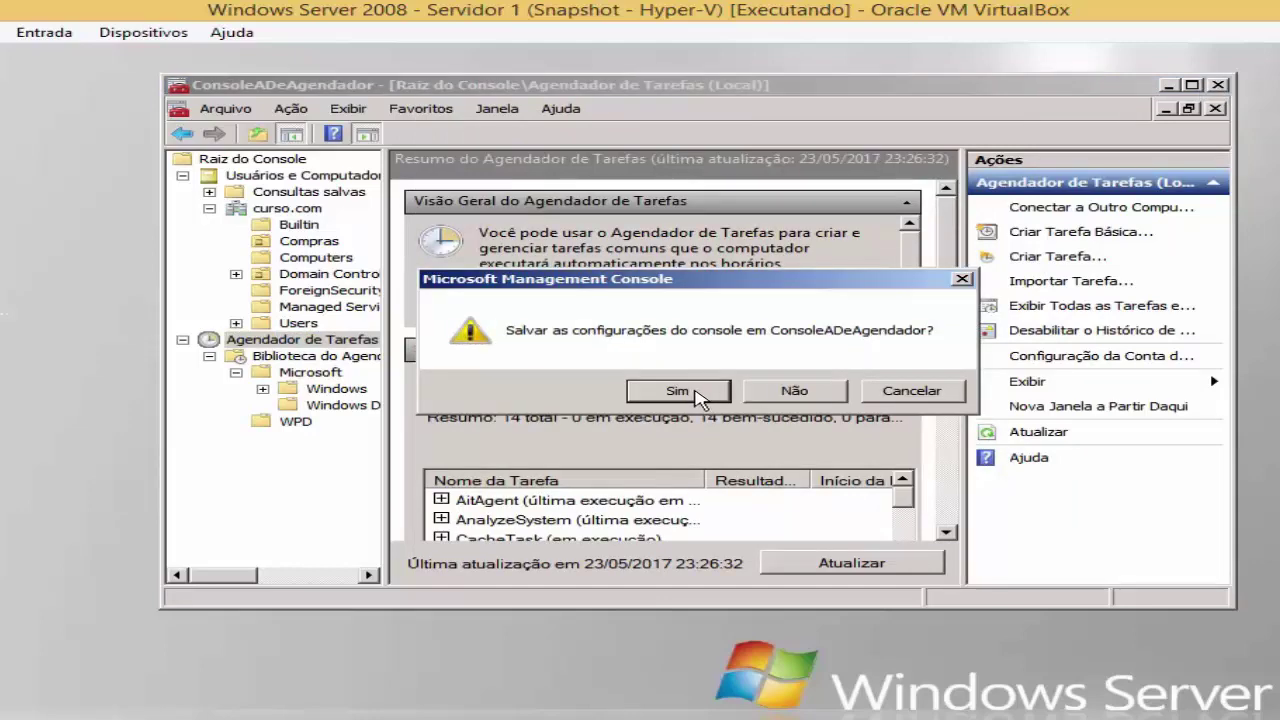
click(693, 393)
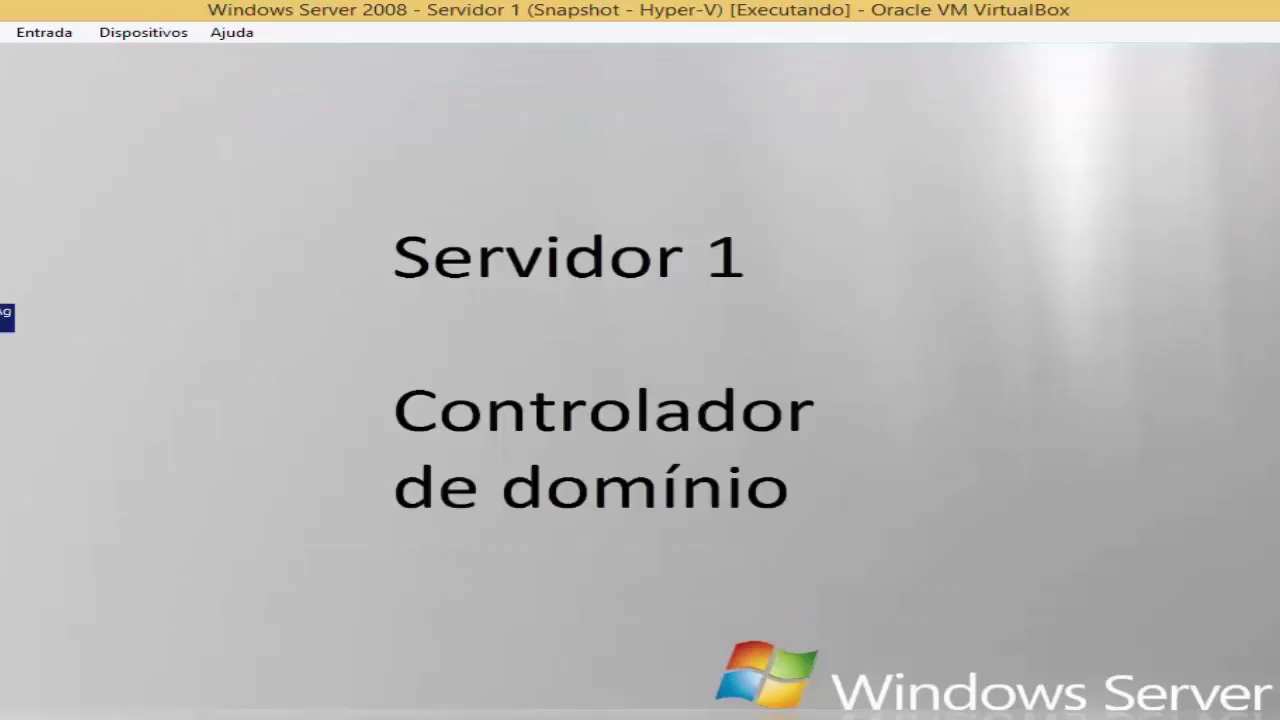
double_click(7, 317)
Check which options the reopened user-mode console still offers, and move the options dialog aside.
click(205, 109)
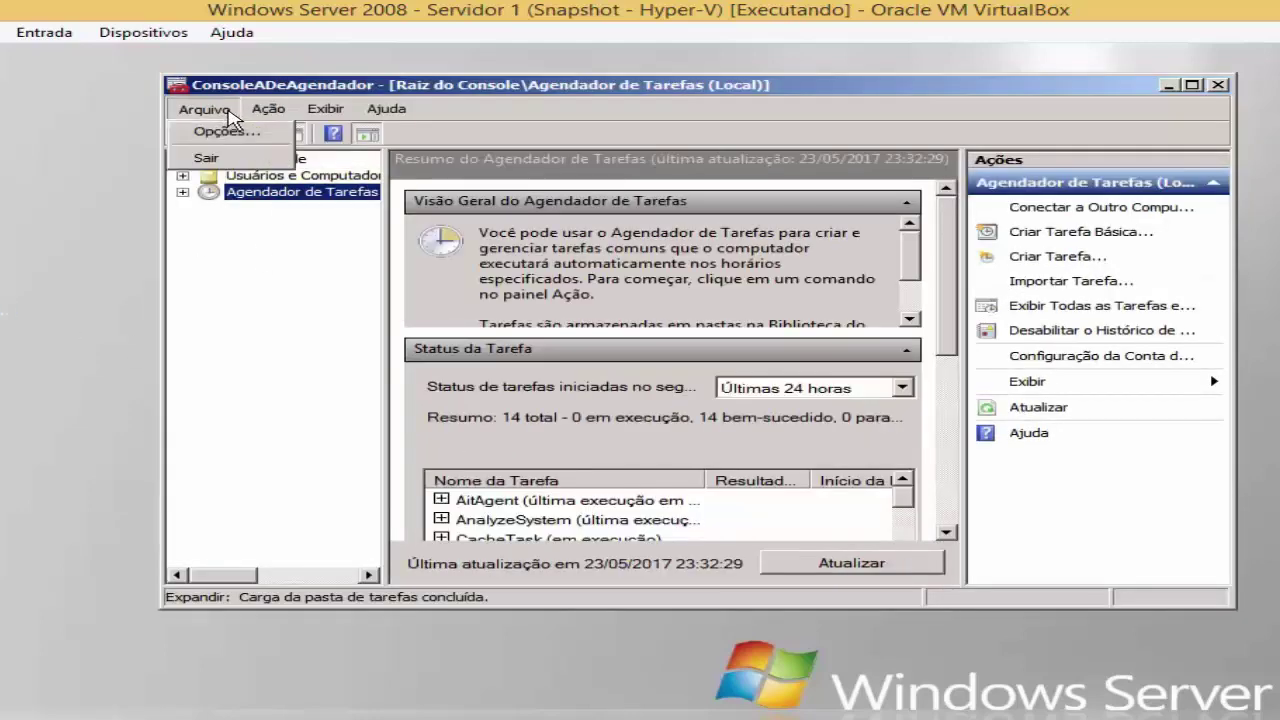
click(227, 132)
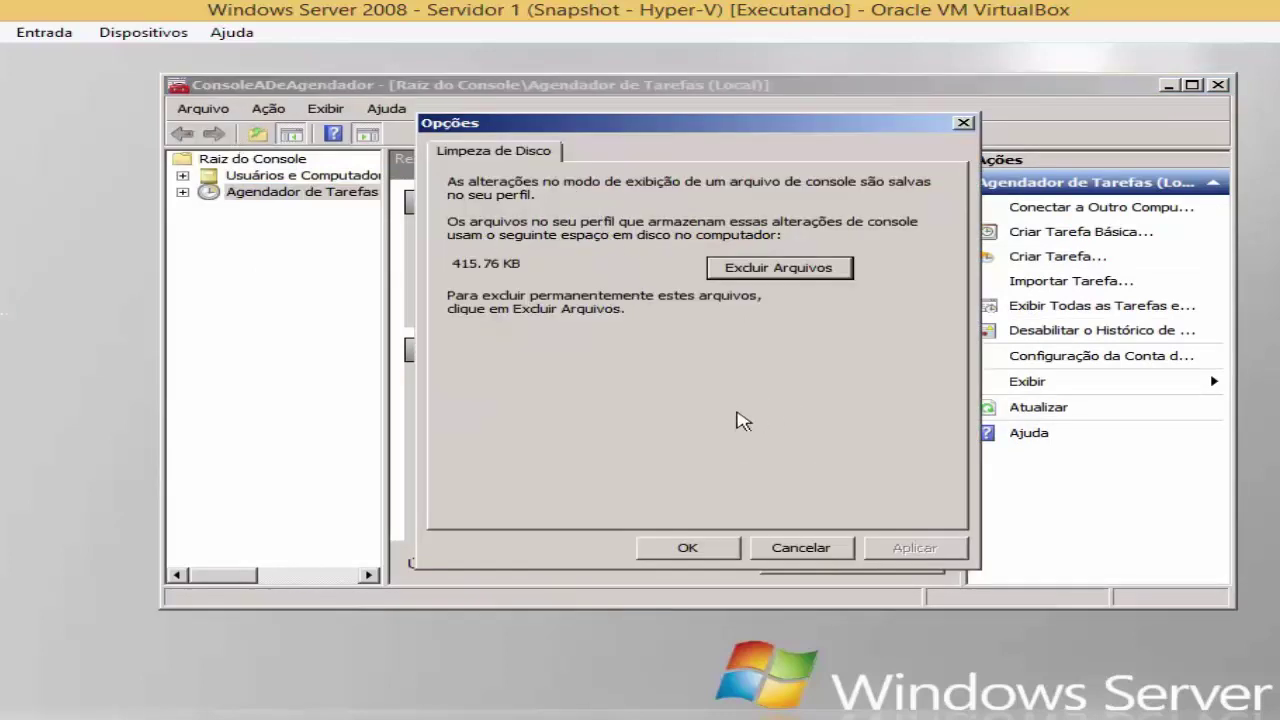
click(801, 550)
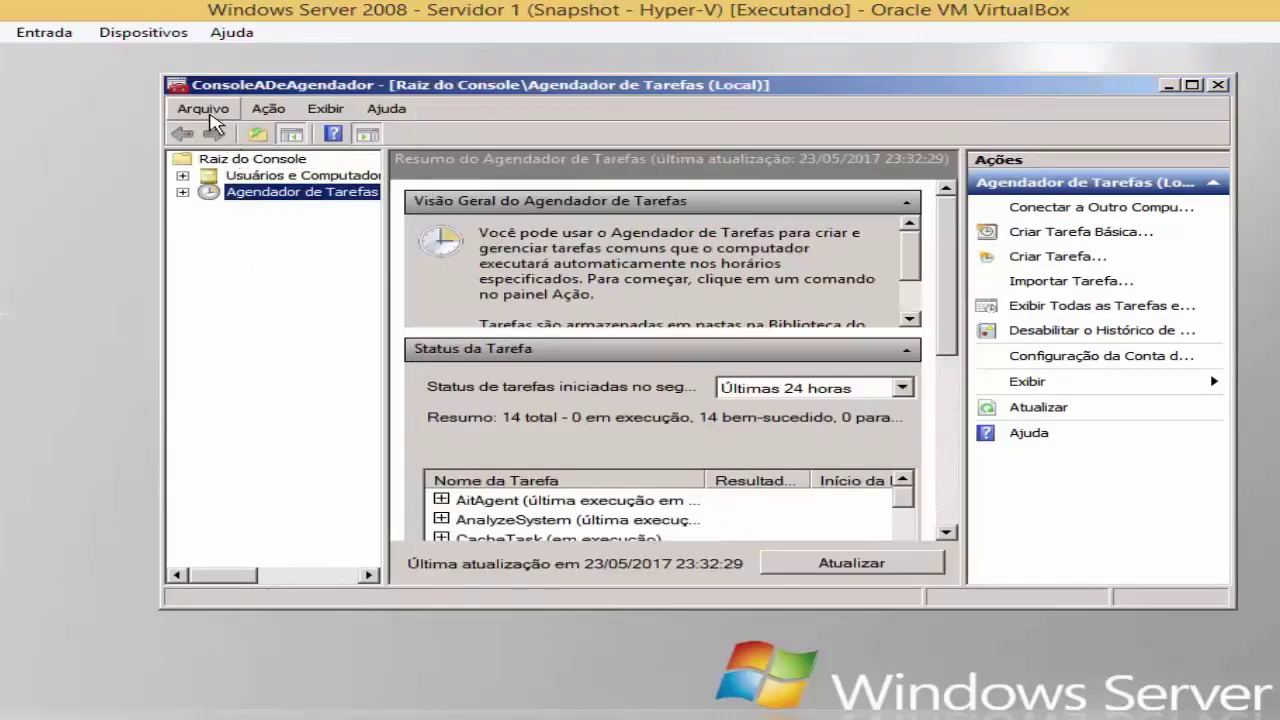
click(203, 109)
click(227, 132)
drag(595, 128, 774, 129)
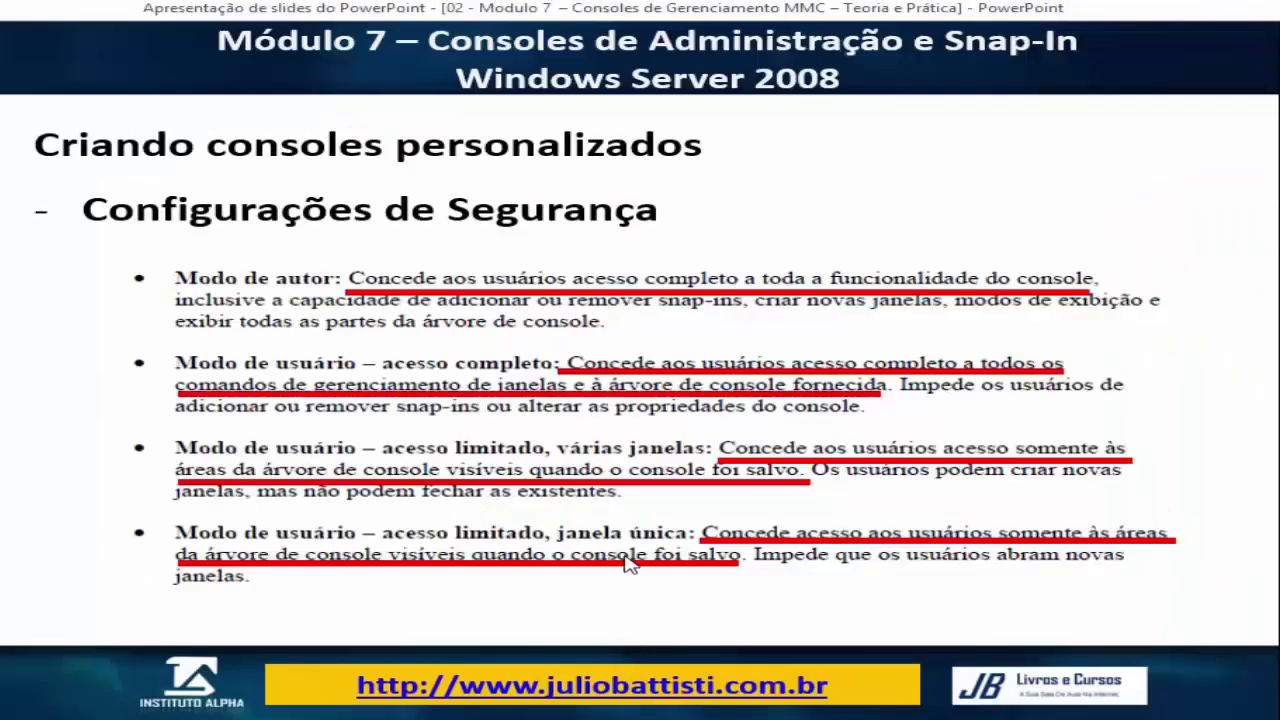
Read the PowerPoint slides on console modes and Modo de Usuário – Acesso Limitado, and return to the virtual machine.
click(627, 565)
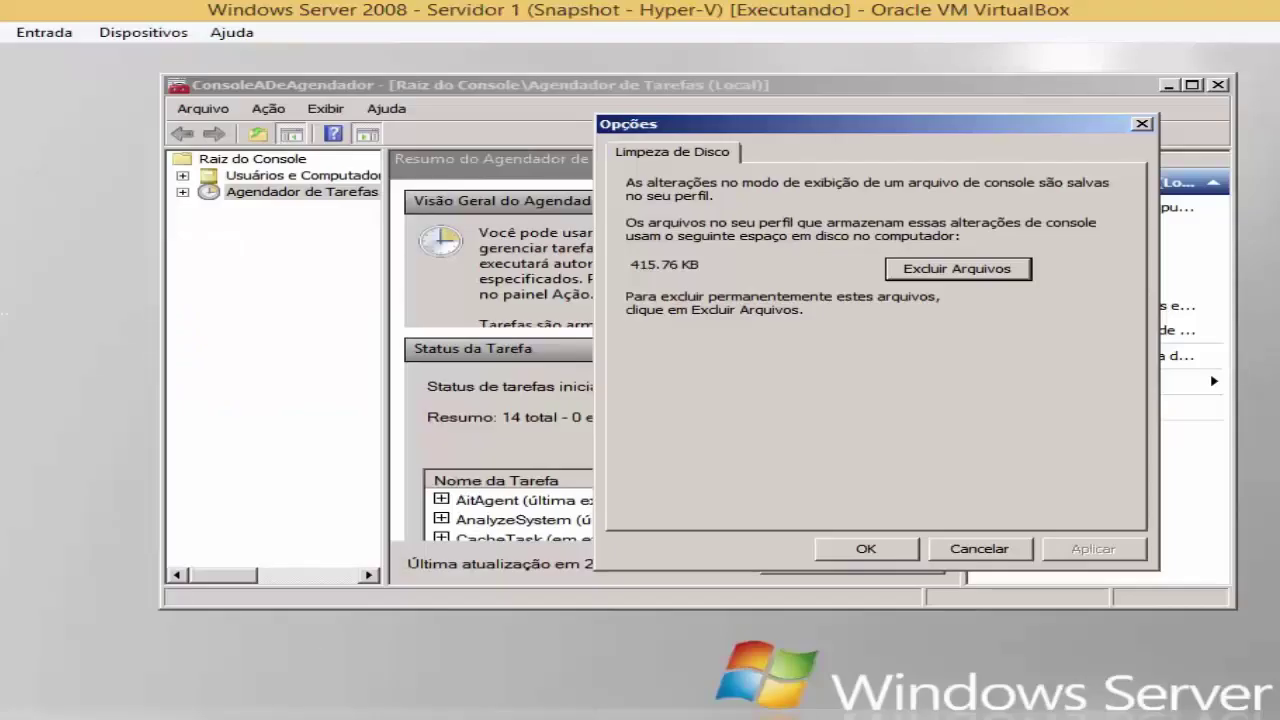
click(385, 600)
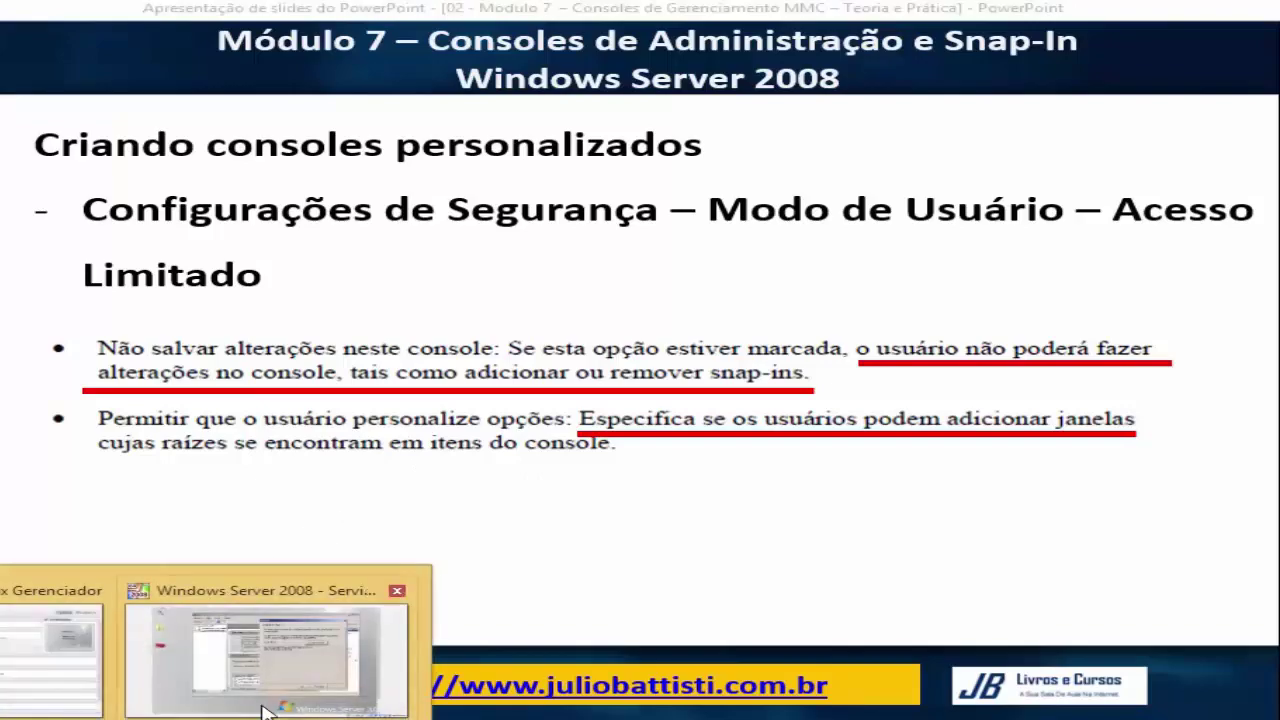
click(268, 700)
Close the options dialog and inspect the subnodes under Usuários e Computadores do Active Directory and Agendador de Tarefas.
click(870, 552)
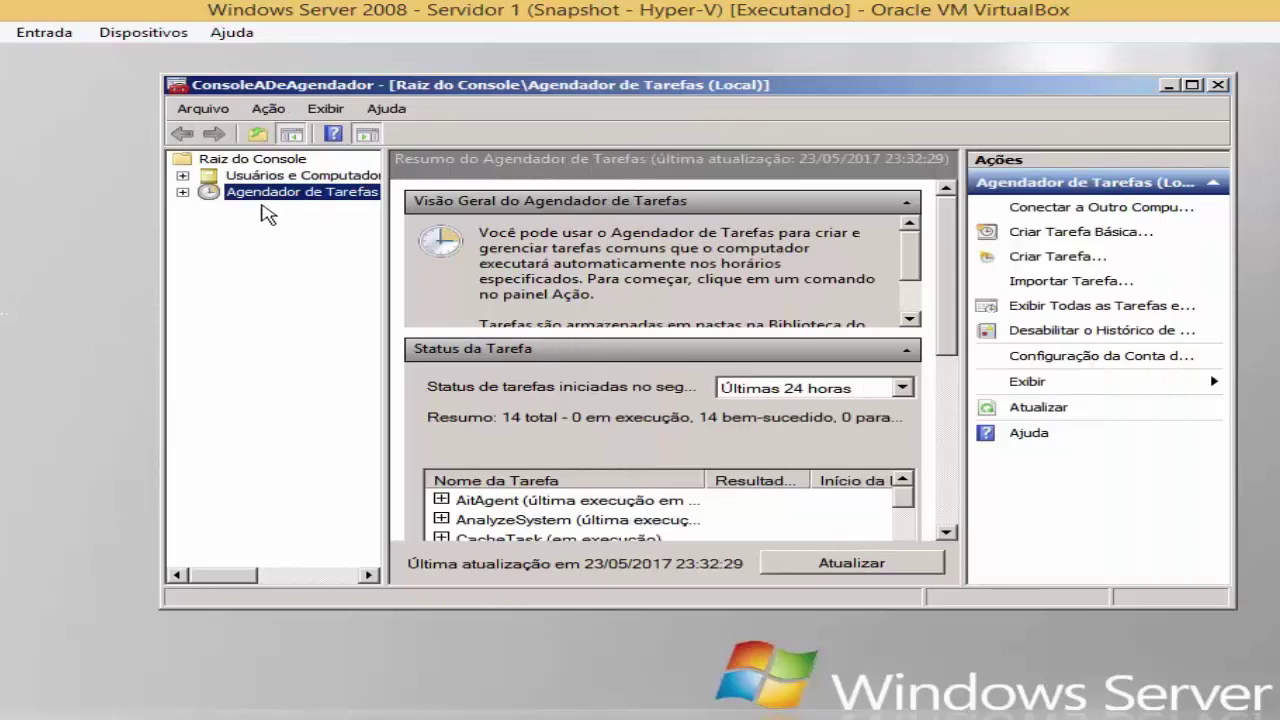
click(182, 175)
click(182, 224)
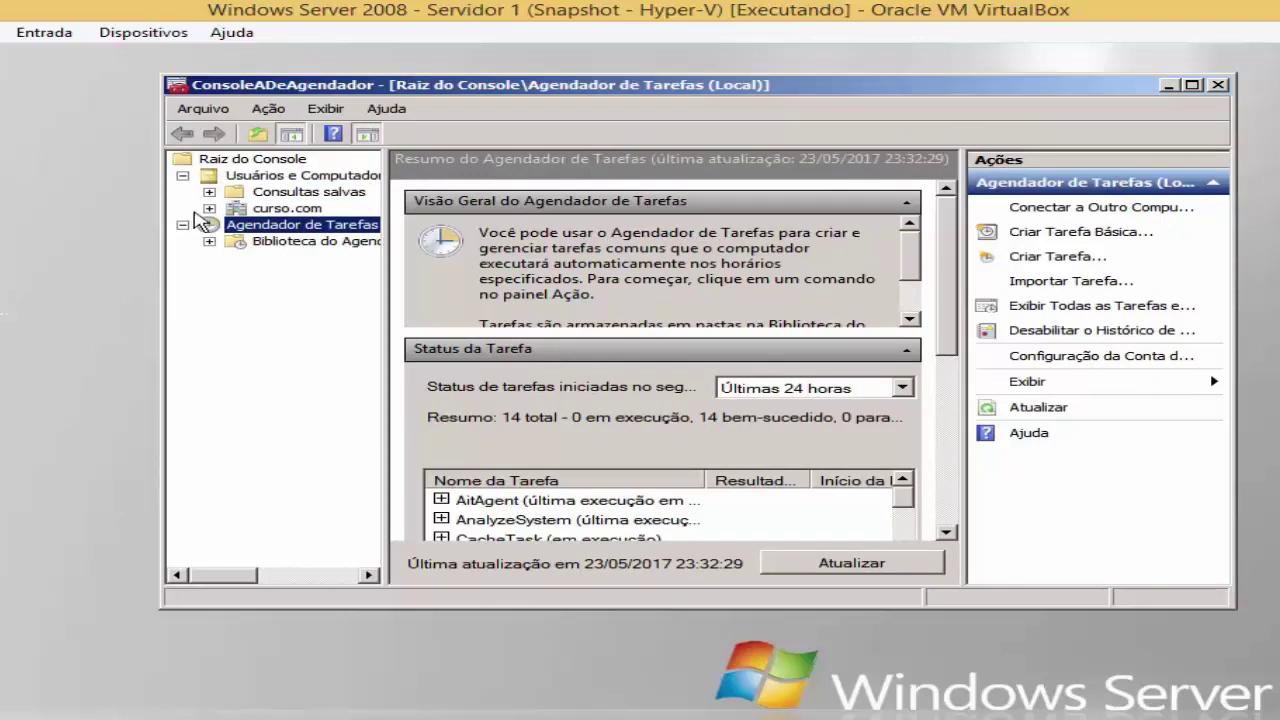
click(182, 175)
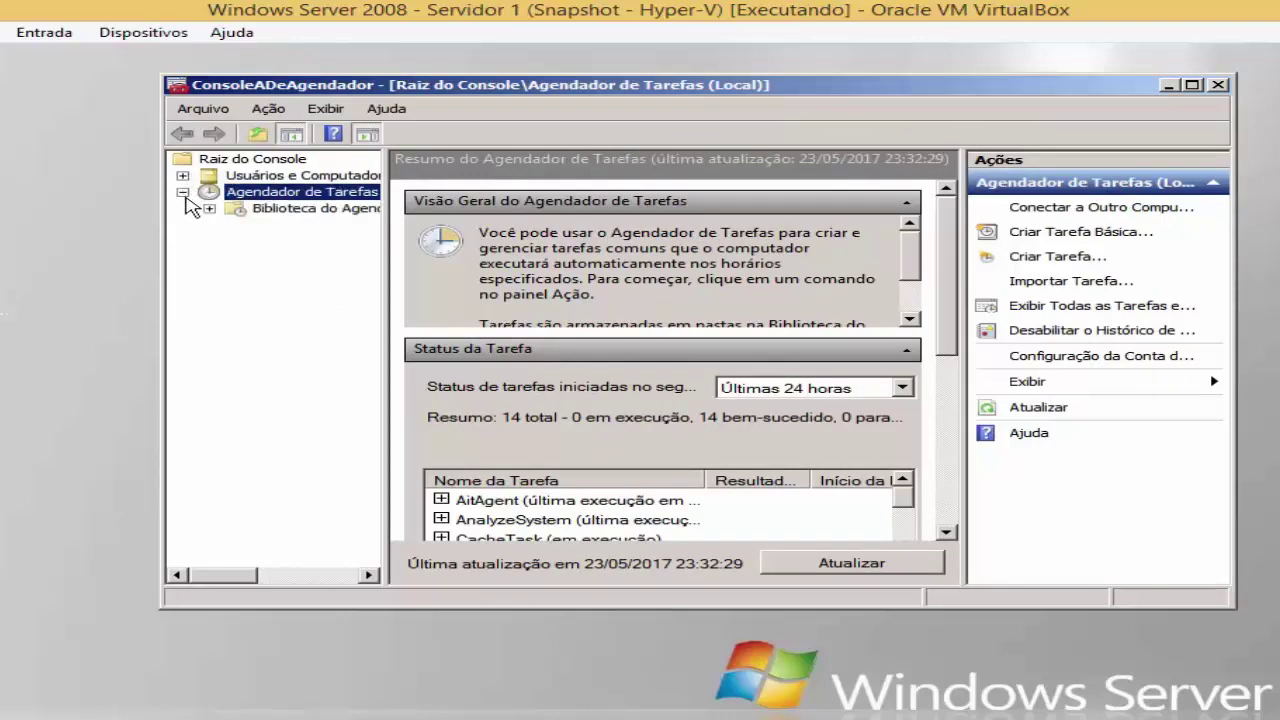
Close the console and switch to the PowerPoint presentation, advancing to the Resumo da Aula slide.
click(1219, 85)
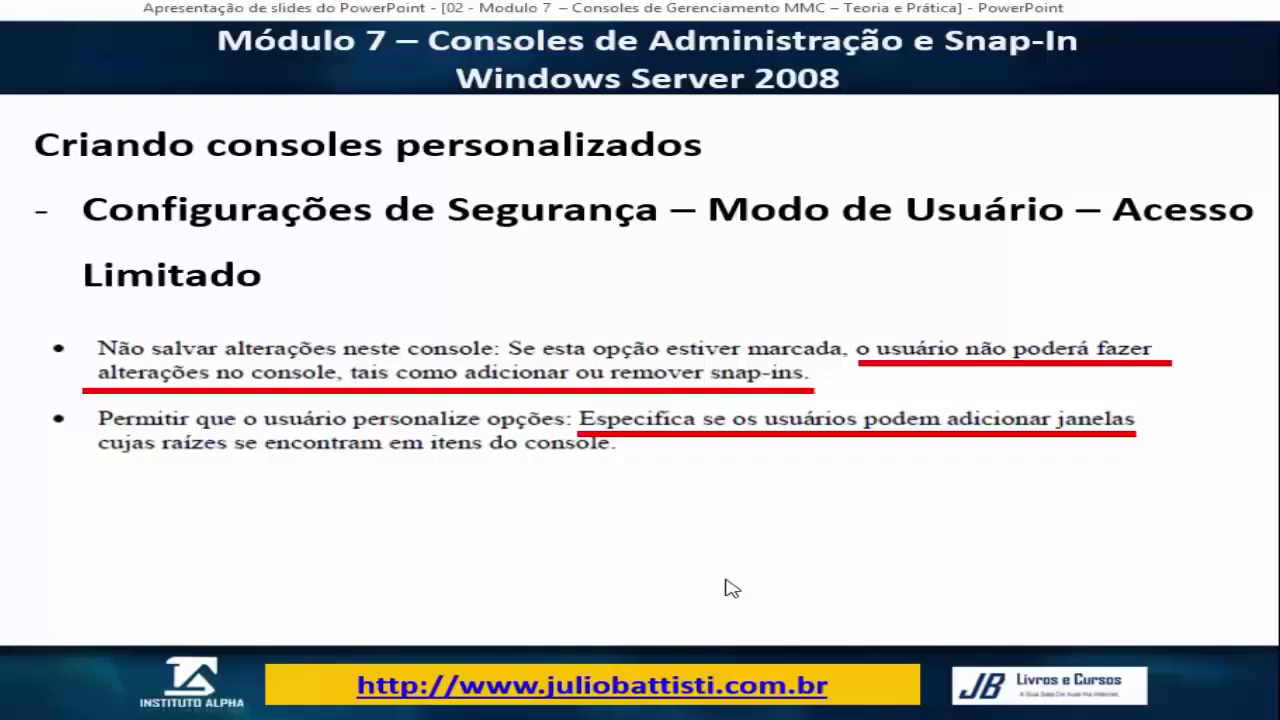
click(728, 582)
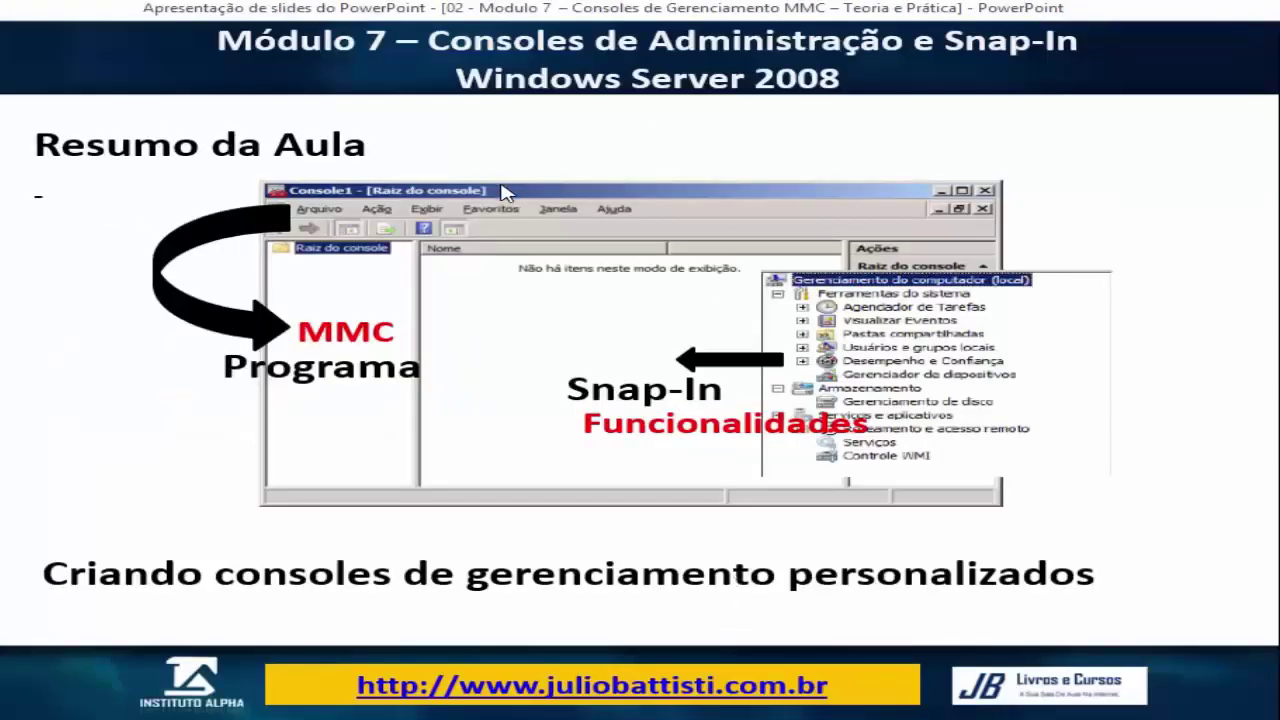